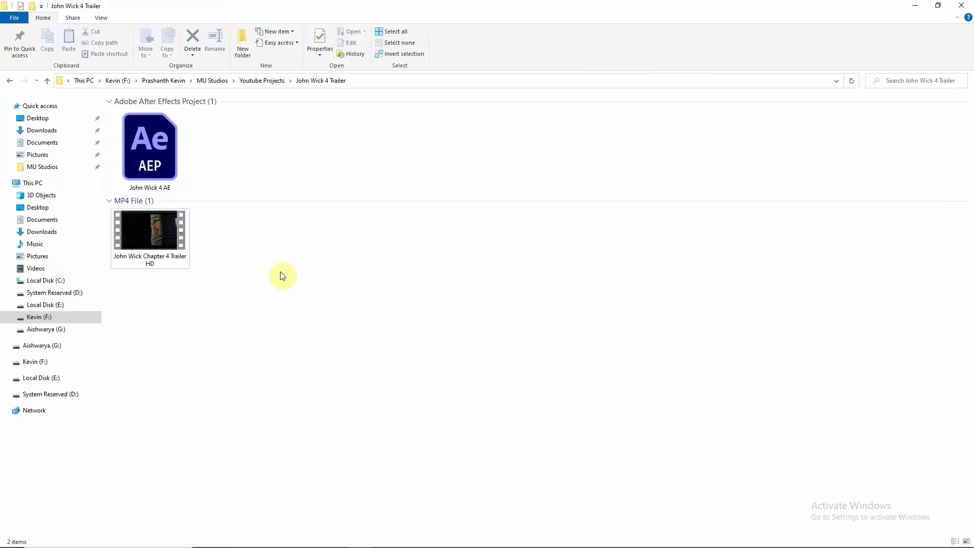
- Open the John Wick 4 AE.aep project from File Explorer into After Effects
double_click(162, 151)
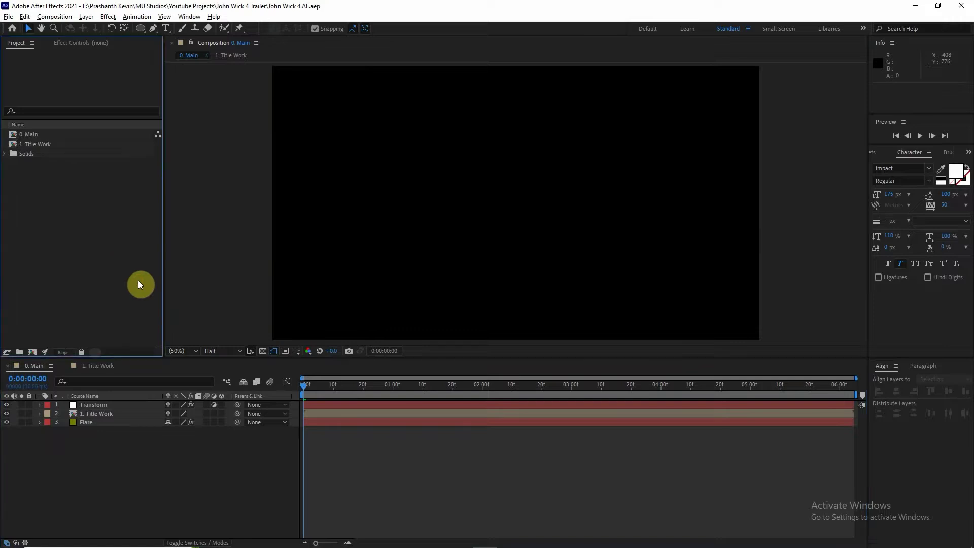
- In the 1. Title Work precomp, replace the JOHN WICK title text with CHAPTER 4
left_click_drag(367, 388, 731, 389)
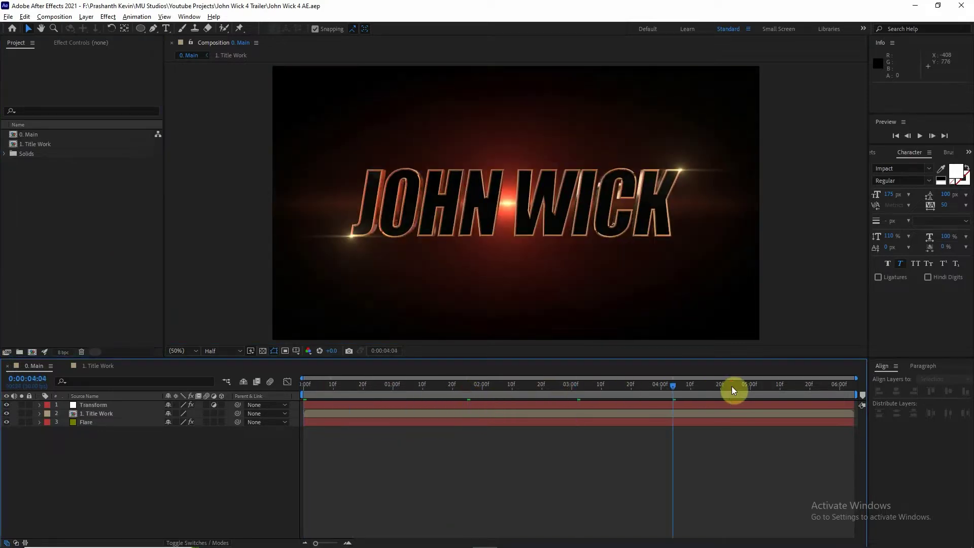
double_click(102, 414)
left_click(308, 458)
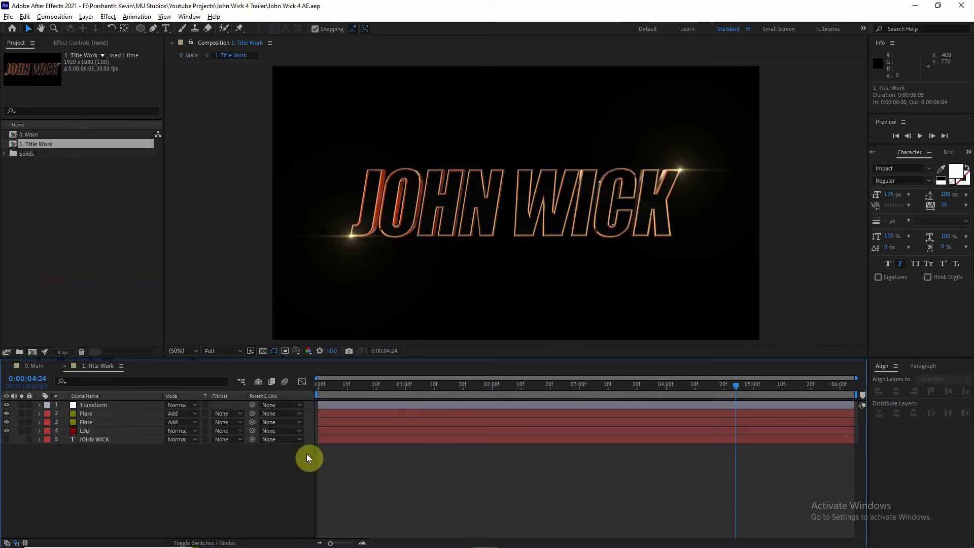
left_click(120, 440)
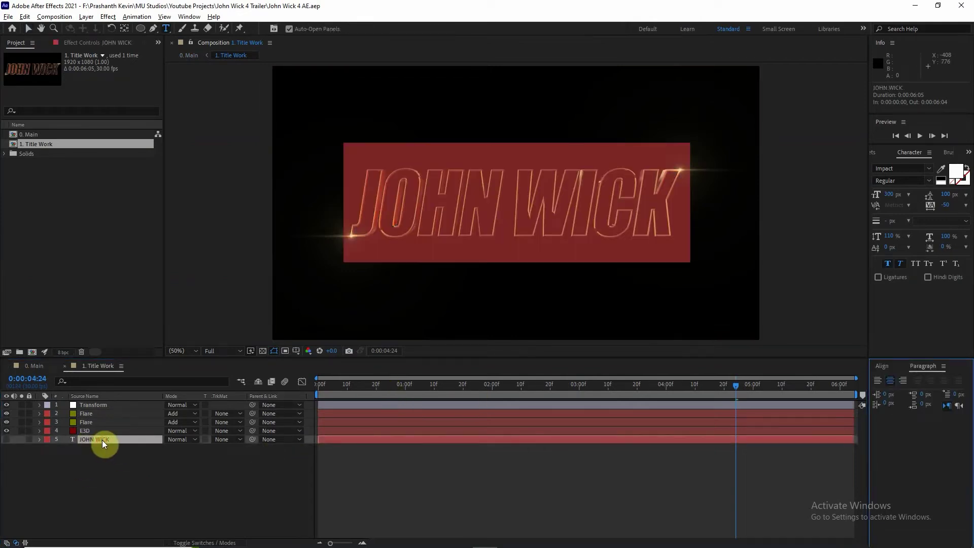
type("CHA")
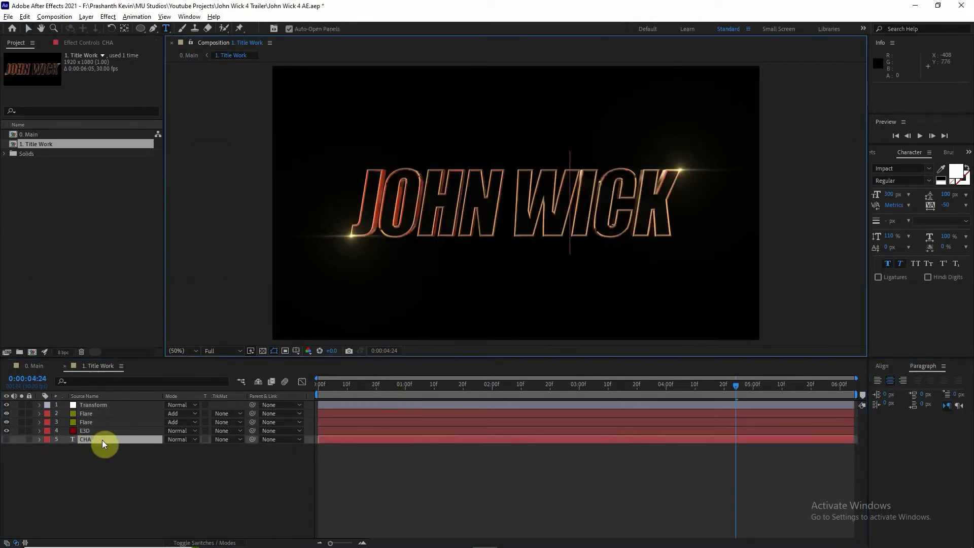
type("PTER 4")
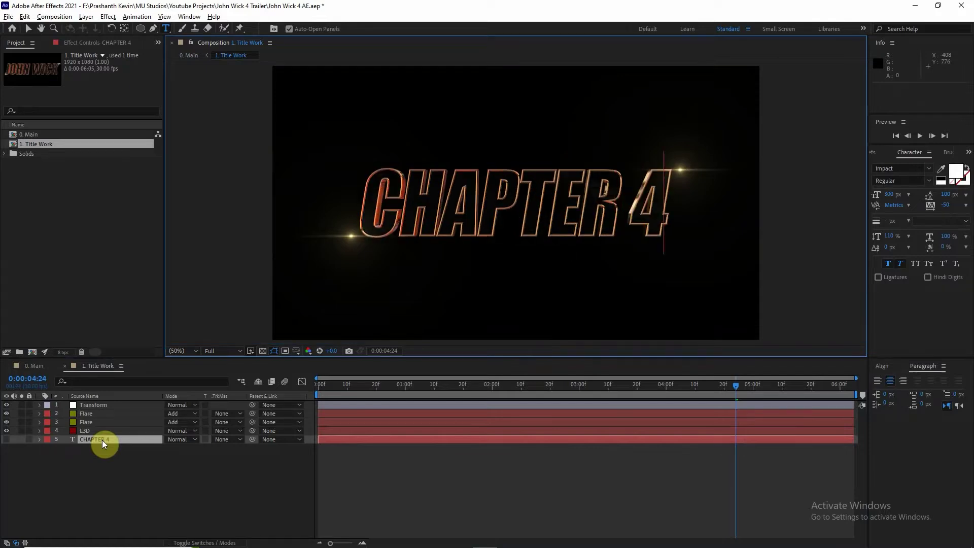
key("Return")
- Tighten the CHAPTER 4 letter tracking to -10 in the Character panel
left_click(948, 205)
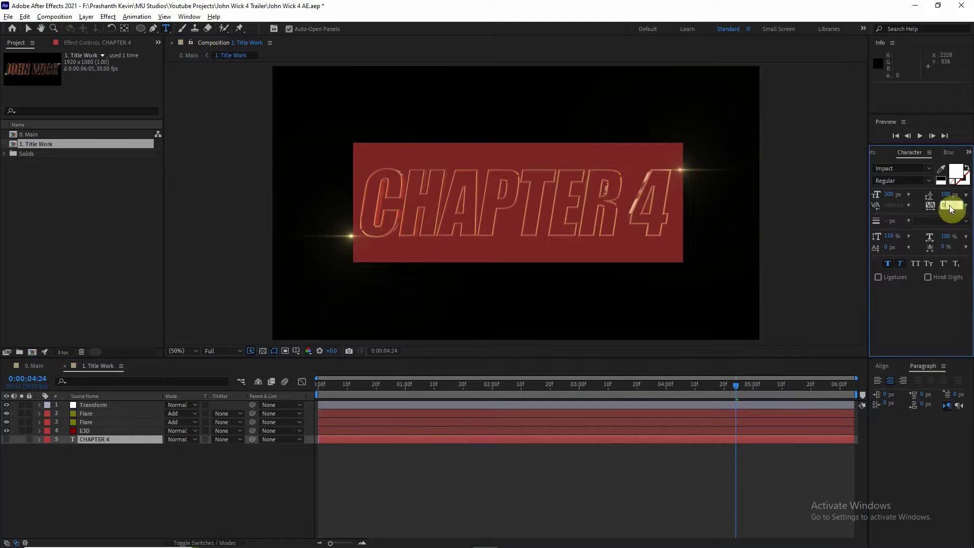
key("Return")
left_click(235, 513)
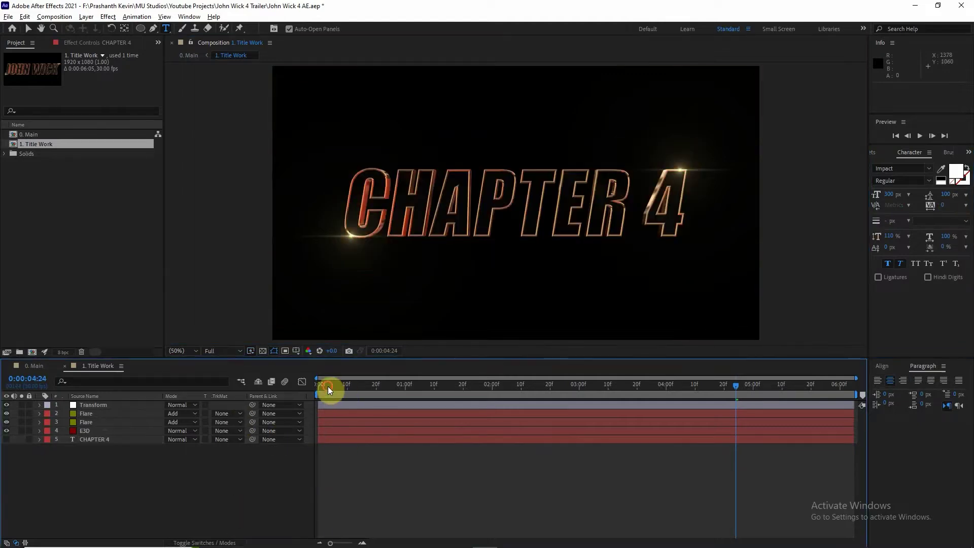
left_click(320, 395)
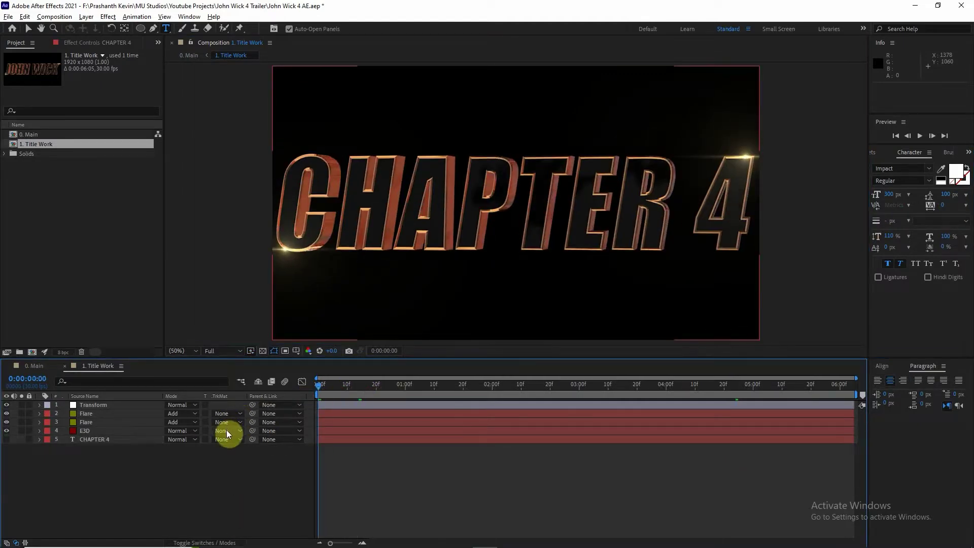
left_click(93, 440)
left_click(944, 205)
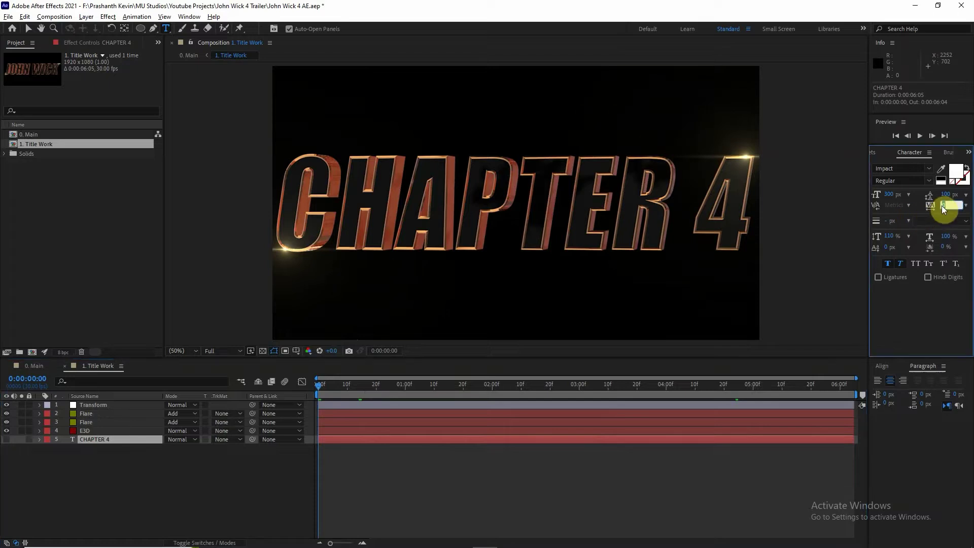
type("-10")
key("Return")
left_click(200, 461)
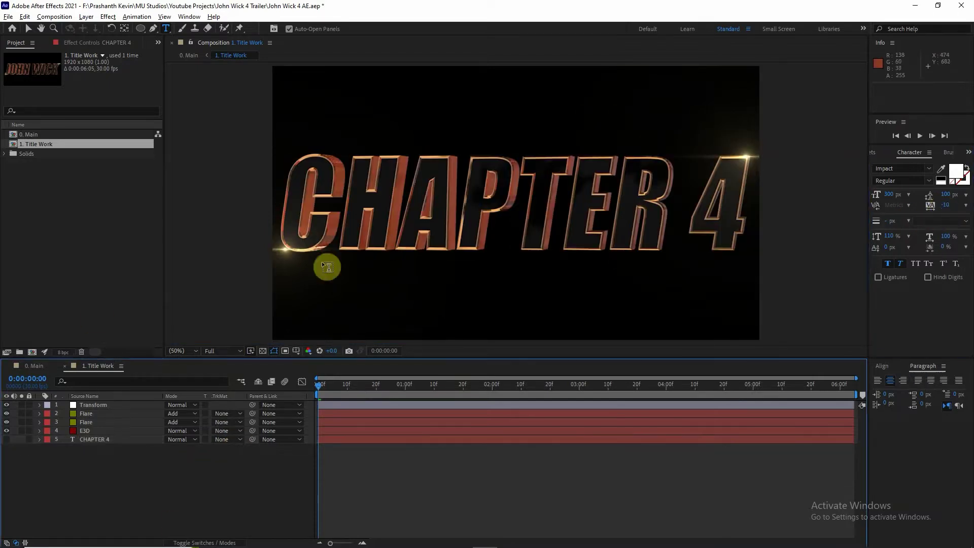
- Move the left flare's Optical Flares position onto the C's lower-left corner
left_click(29, 28)
scroll(315, 272, "up", 2)
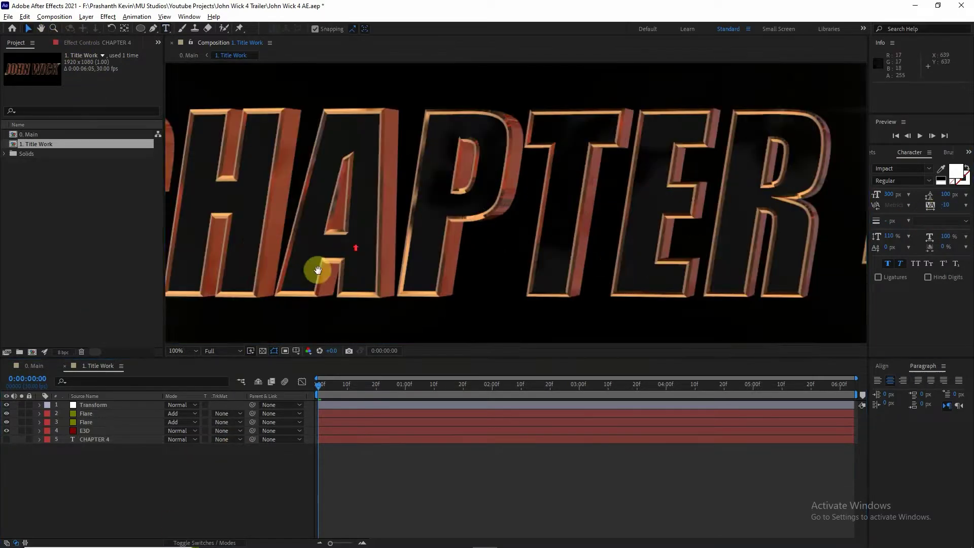
left_click(591, 385)
left_click_drag(658, 396, 635, 398)
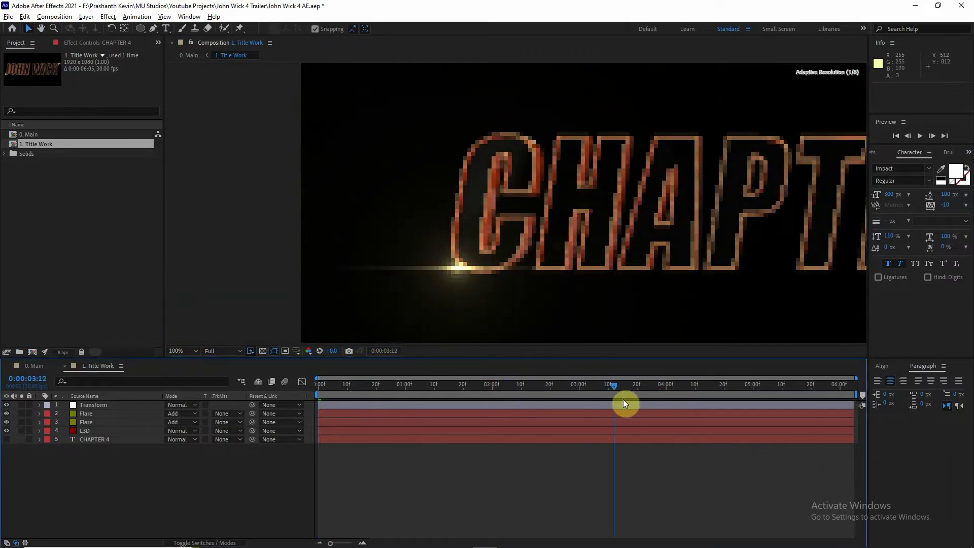
left_click_drag(489, 282, 439, 240)
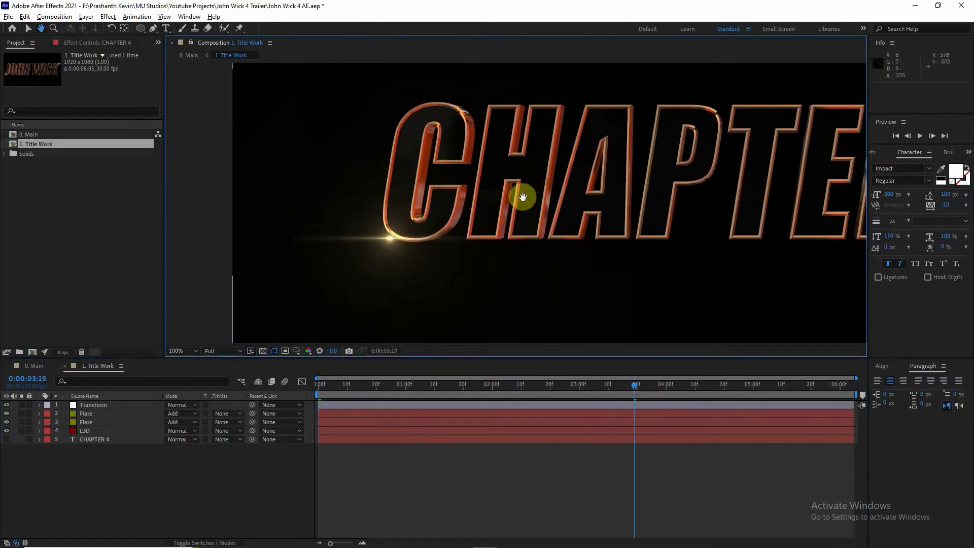
left_click(87, 422)
left_click(94, 42)
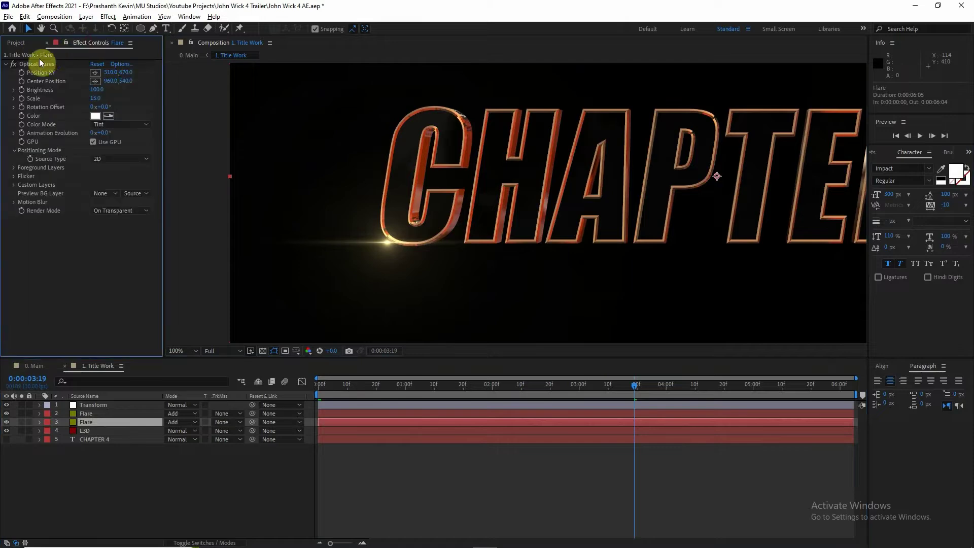
left_click(37, 63)
scroll(385, 237, "up", 2)
mouse_move(385, 237)
left_mouse_down()
mouse_move(325, 254)
mouse_move(369, 282)
left_mouse_up()
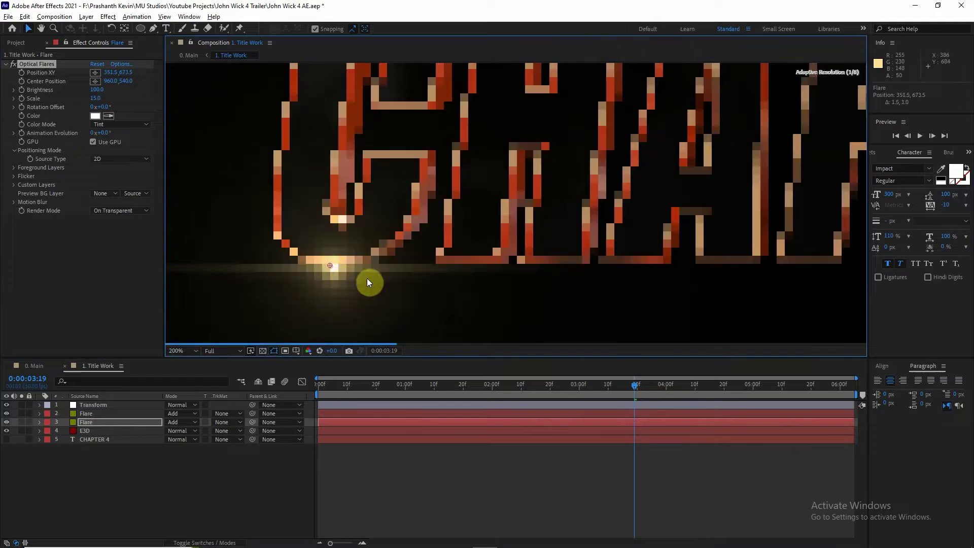
- Move the right flare onto the 4's corner at Position XY 1617, 409
scroll(369, 282, "down", 1)
scroll(497, 247, "down", 1)
left_click_drag(679, 178, 446, 214)
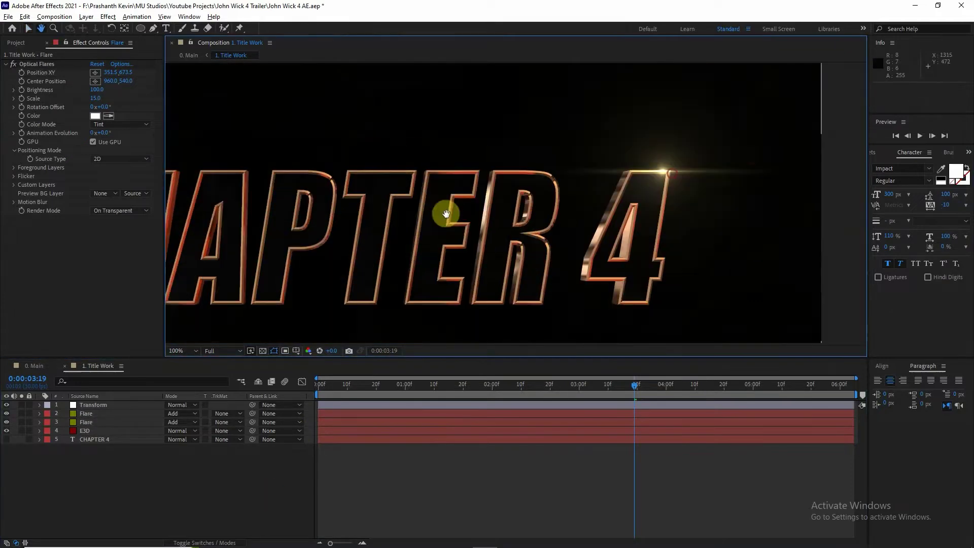
scroll(515, 206, "down", 2)
scroll(527, 173, "up", 4)
left_click(109, 413)
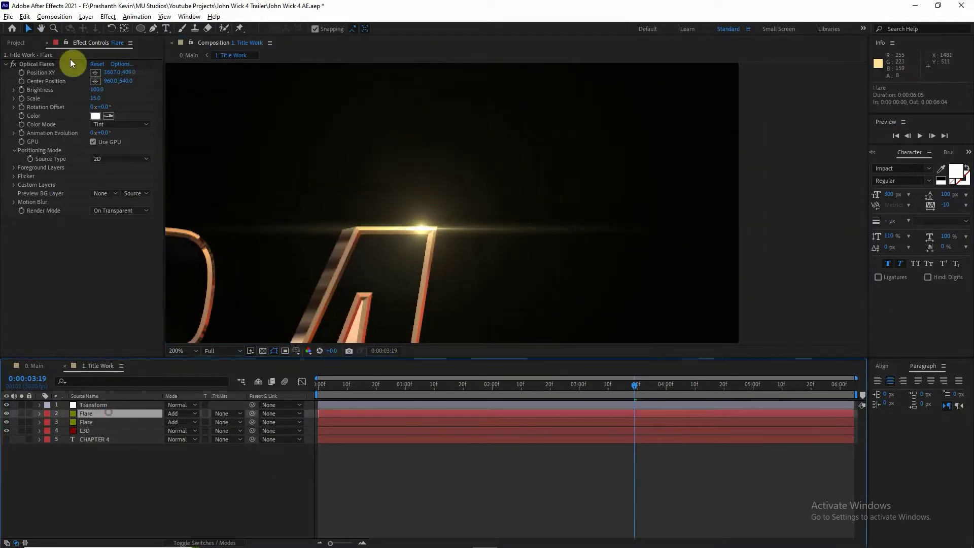
left_click(37, 64)
left_click_drag(107, 74, 115, 75)
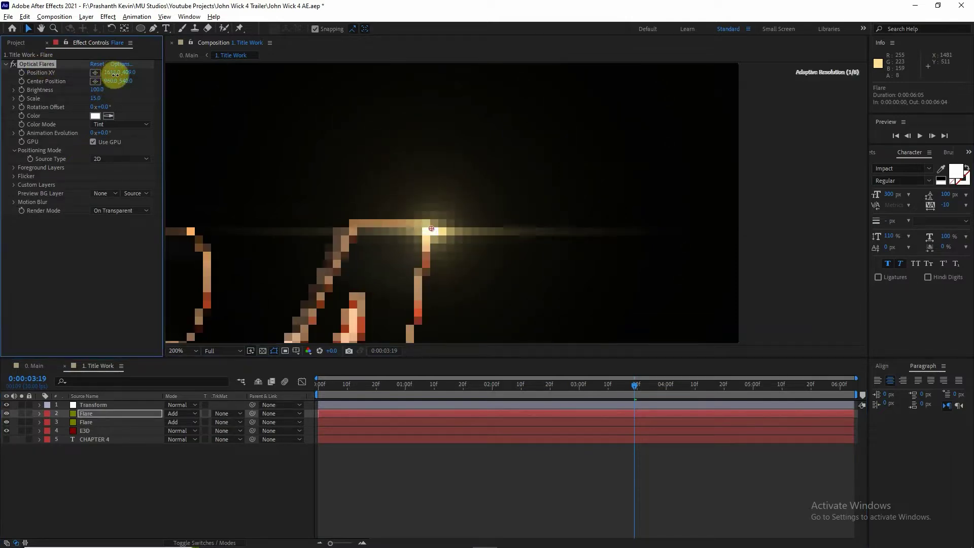
- Preview the title animation from the start and return to the 0. Main composition
scroll(558, 190, "down", 2)
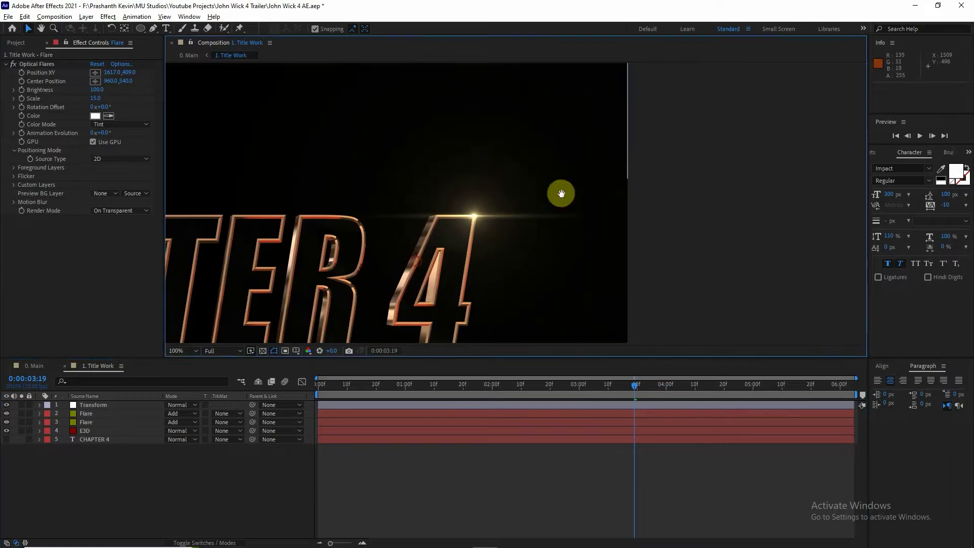
scroll(566, 183, "down", 2)
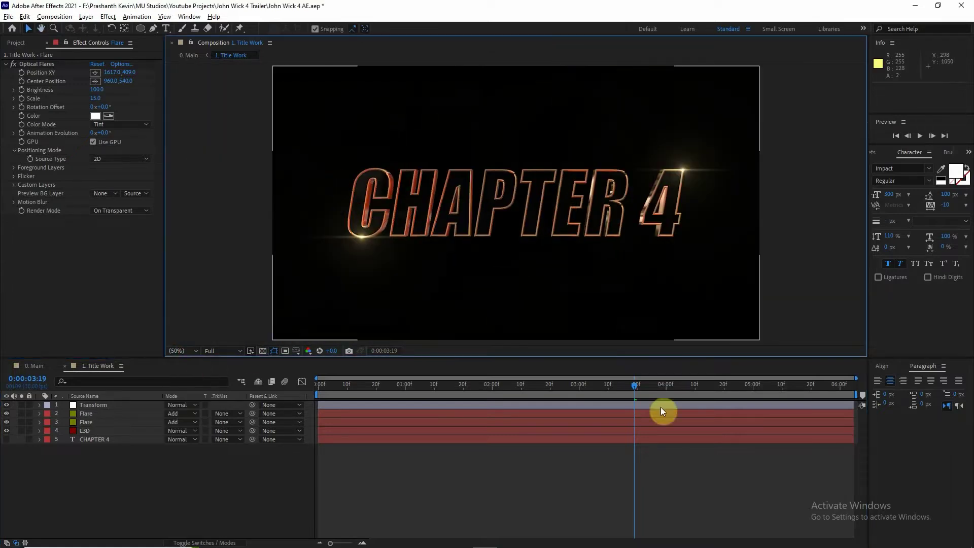
mouse_move(634, 401)
left_mouse_down()
mouse_move(349, 391)
mouse_move(502, 389)
left_mouse_up()
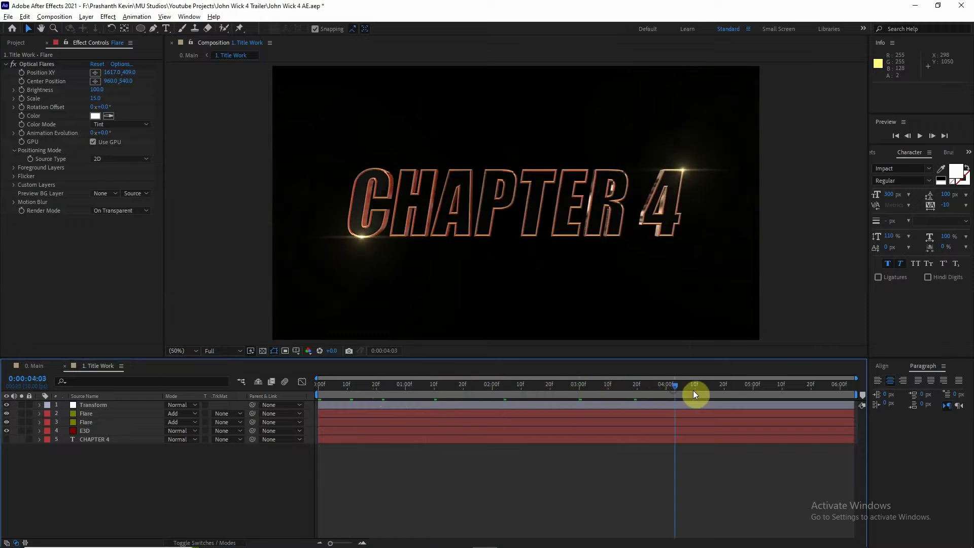
left_click_drag(503, 388, 809, 391)
left_click(34, 366)
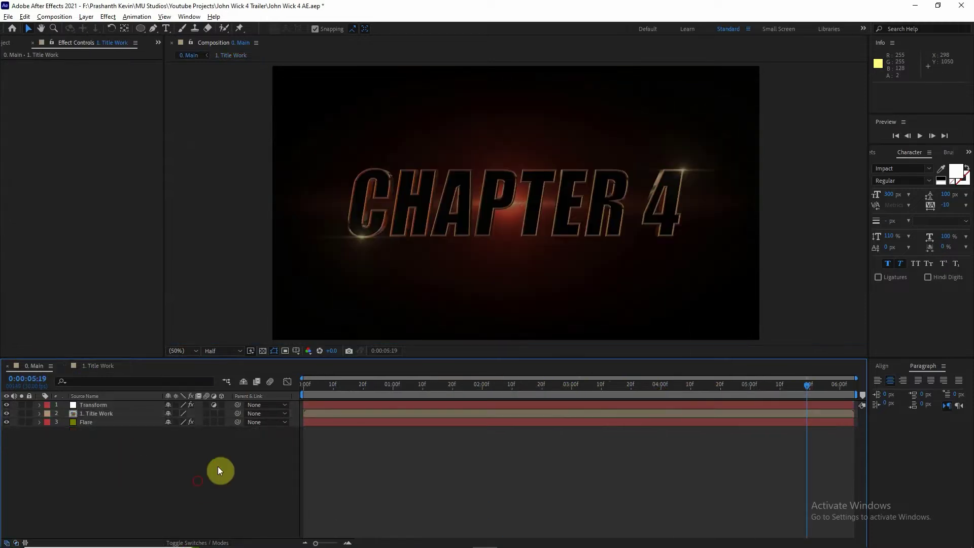
- Centre the Main composition's flare at Position XY 960, 540 and preview its pulse
left_click_drag(305, 388, 405, 390)
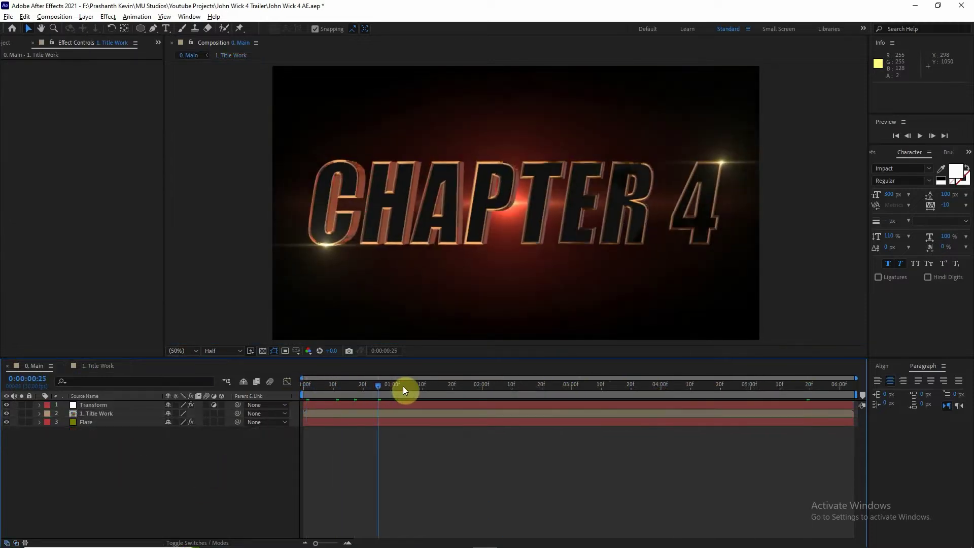
left_click(87, 422)
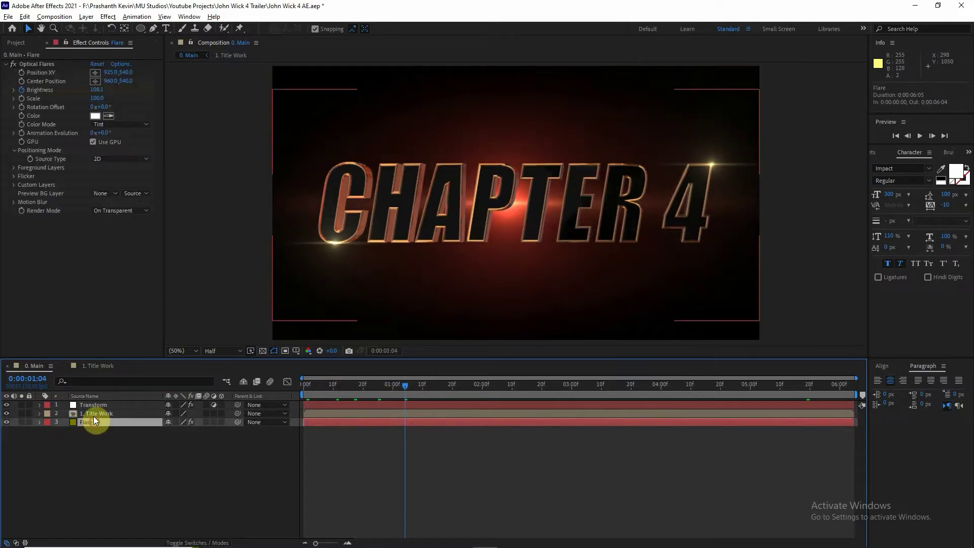
left_click(112, 73)
left_click(131, 273)
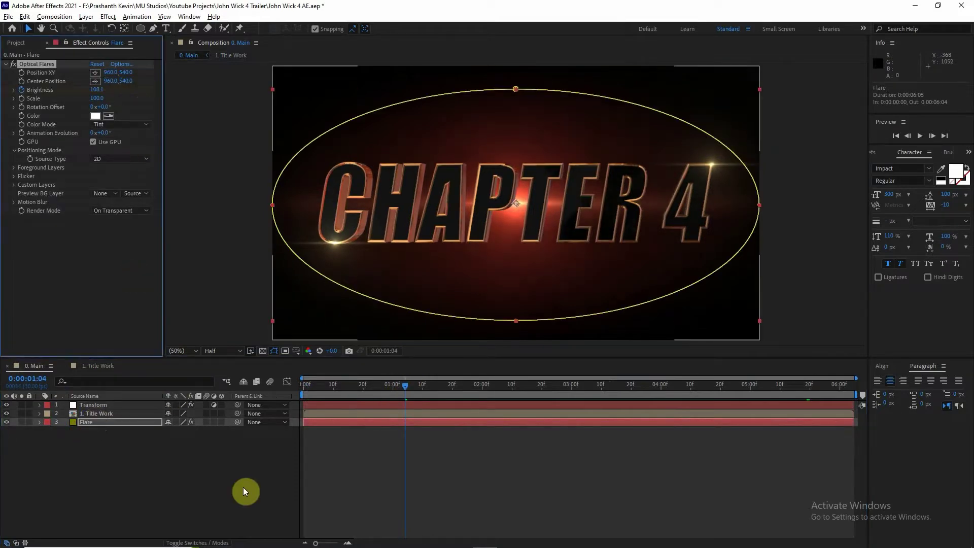
left_click(304, 439)
mouse_move(406, 390)
left_mouse_down()
mouse_move(713, 398)
mouse_move(377, 396)
mouse_move(458, 395)
left_mouse_up()
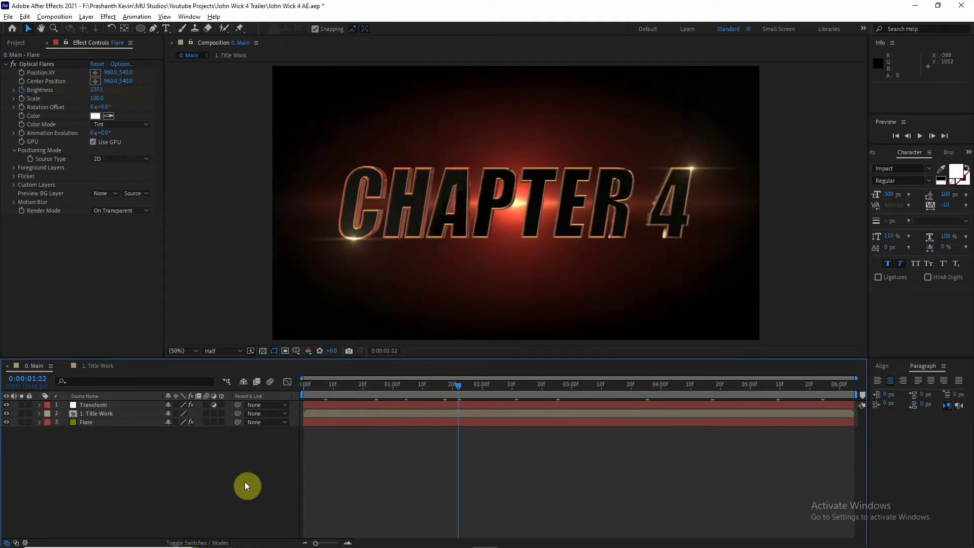
- Queue 0. Main for rendering as a lossless AVI named 0. Main_2.avi
key("ctrl+m")
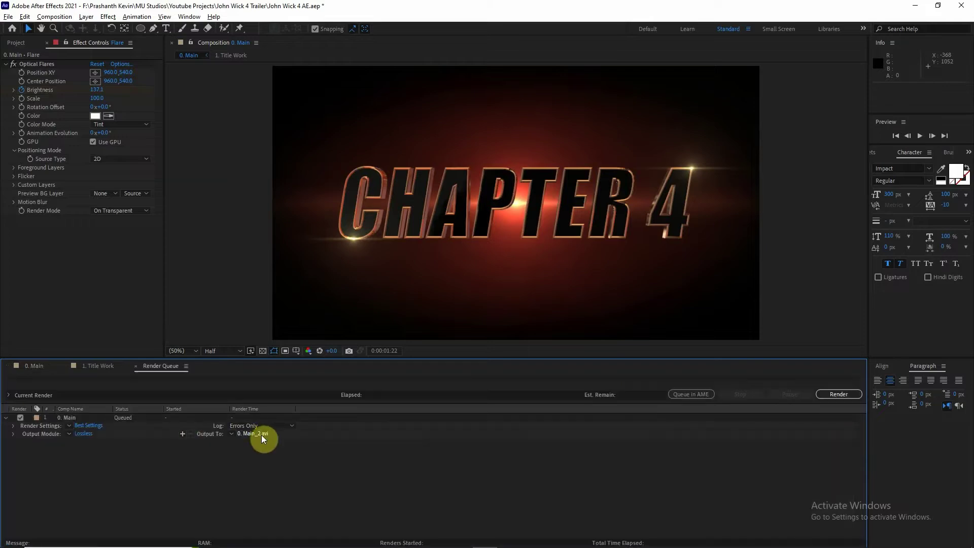
left_click(82, 434)
left_click(628, 95)
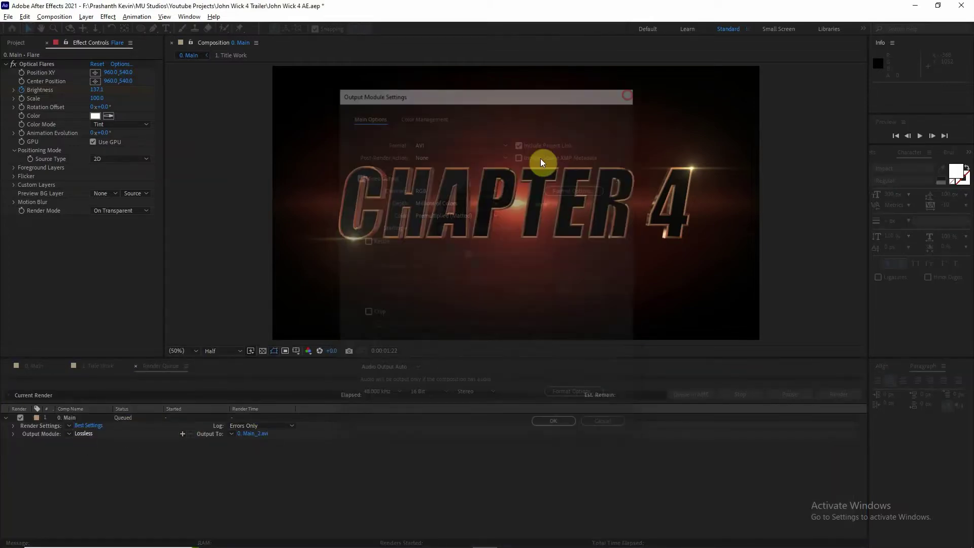
left_click(250, 435)
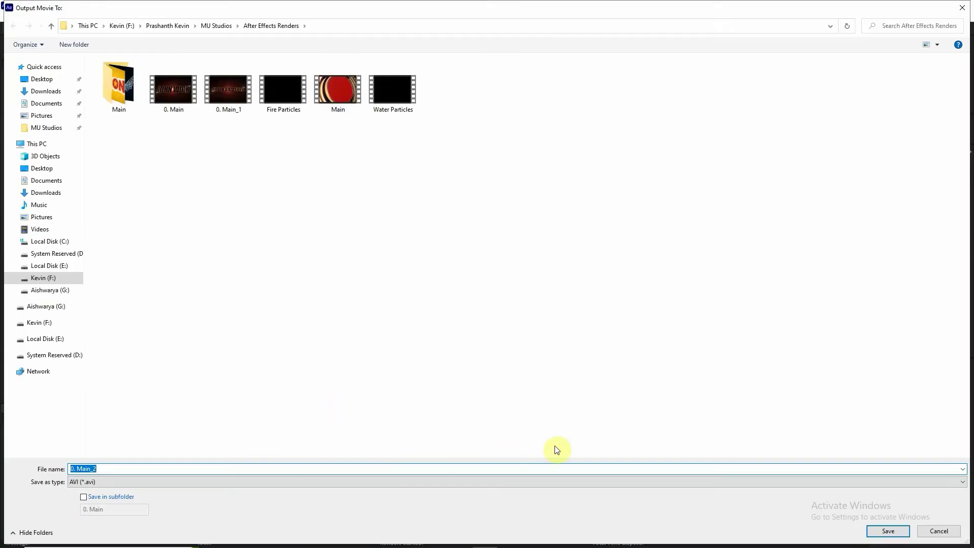
left_click(889, 531)
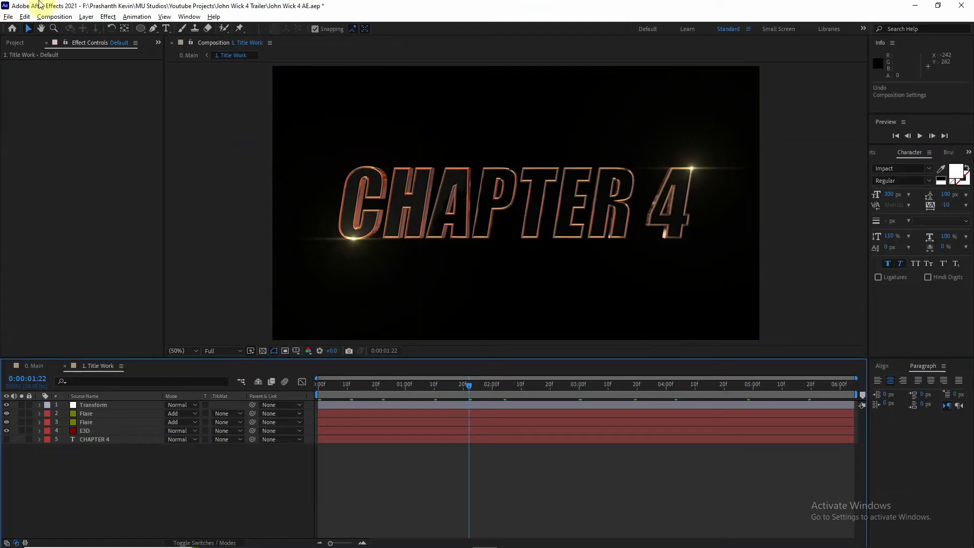
- Create a new composition named 2. Main
left_click(54, 16)
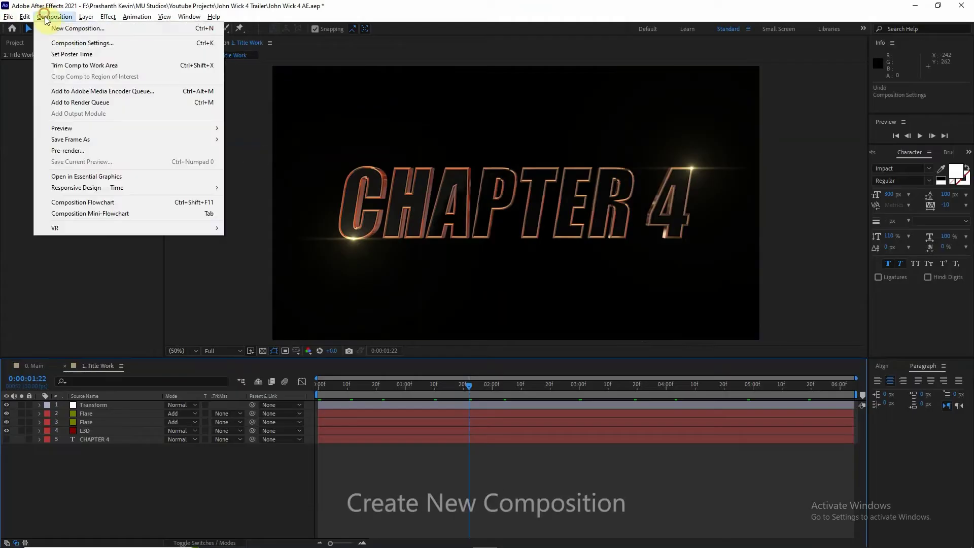
left_click(66, 27)
type("2. Main")
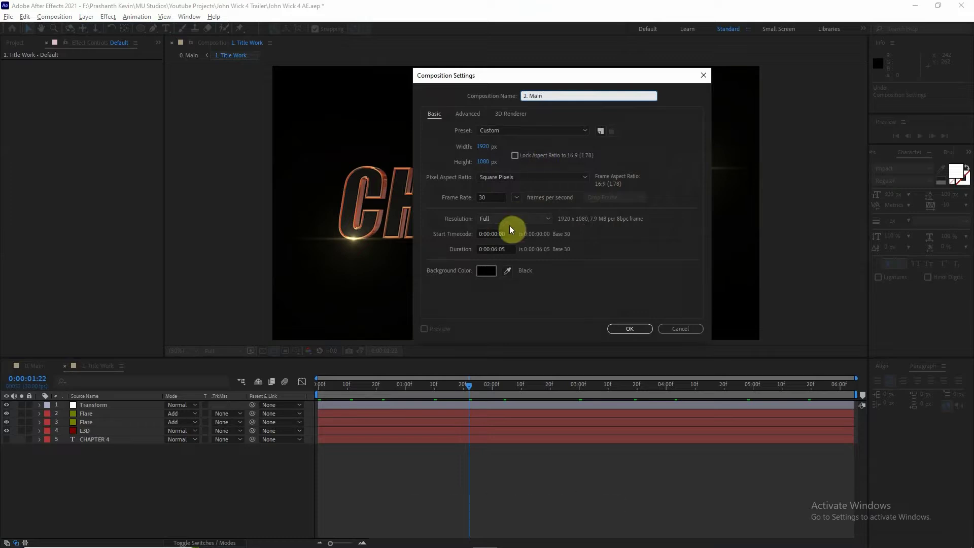
left_click(628, 329)
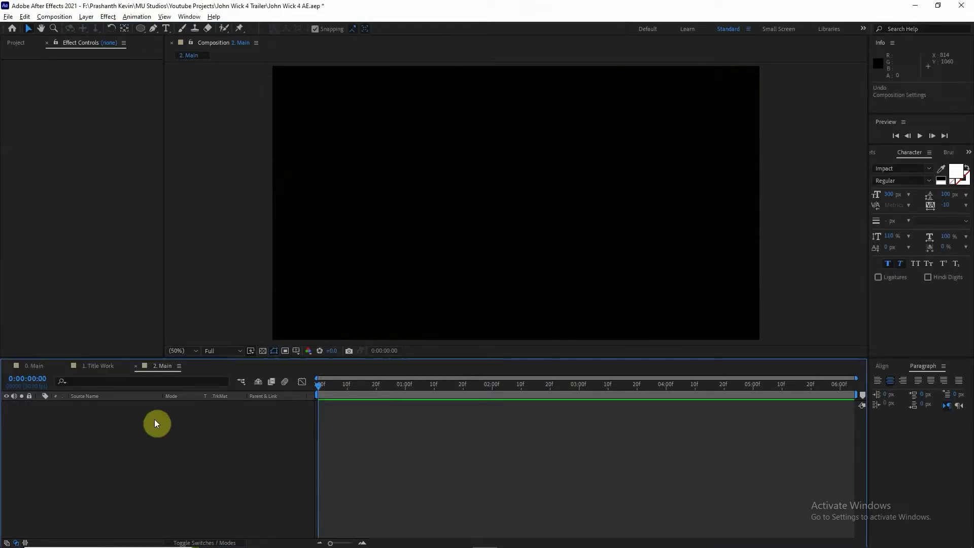
- Add a JOHN WICK text layer and centre it horizontally using the Align panel
left_click(166, 29)
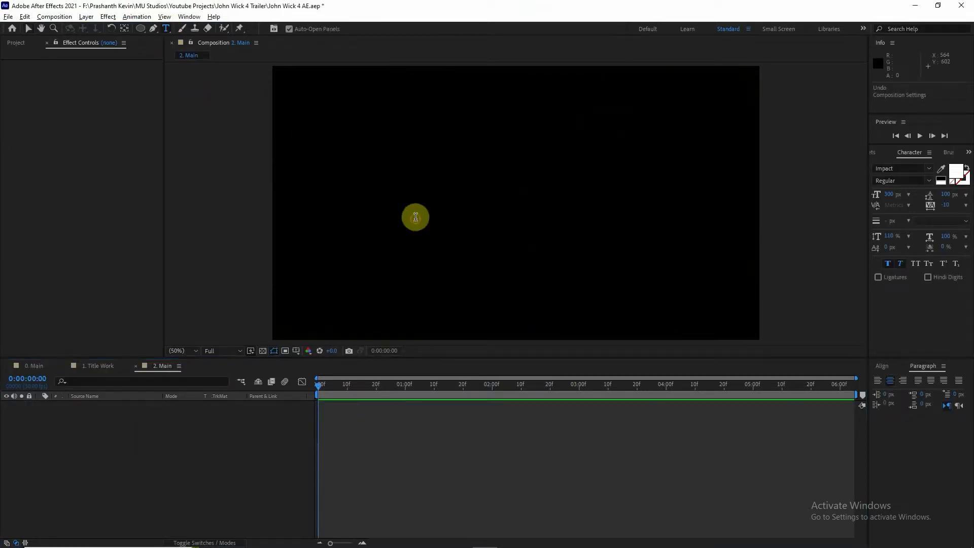
left_click(415, 217)
type("JOHN")
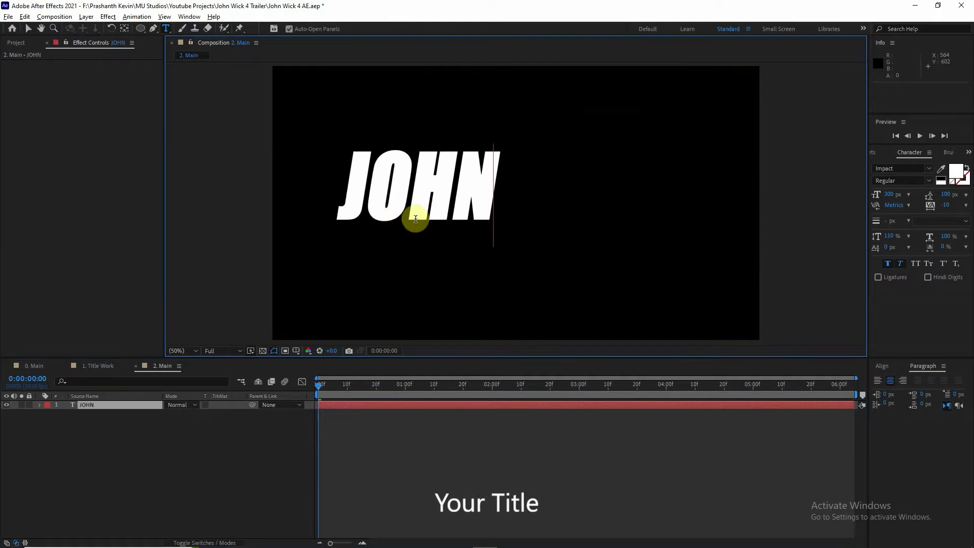
type(" WICK")
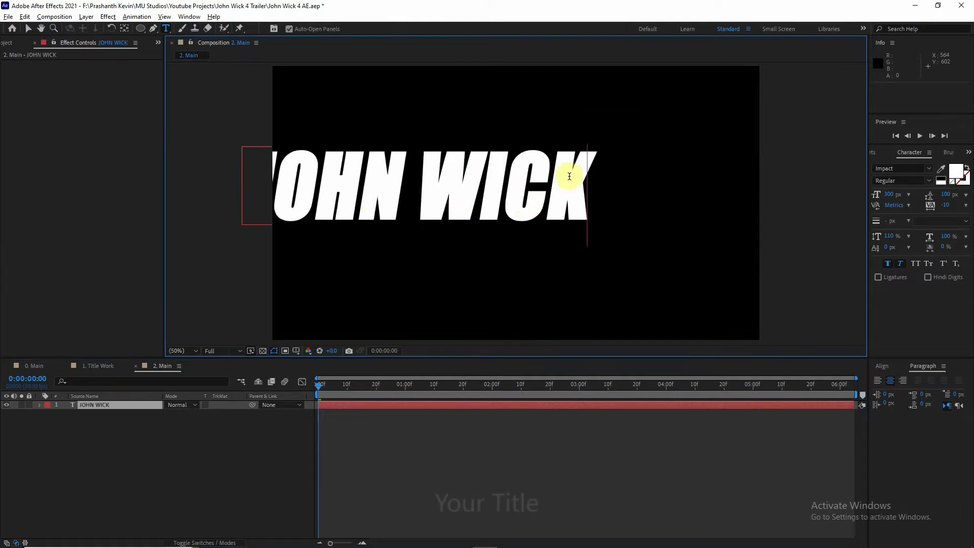
left_click(882, 366)
left_click(951, 394)
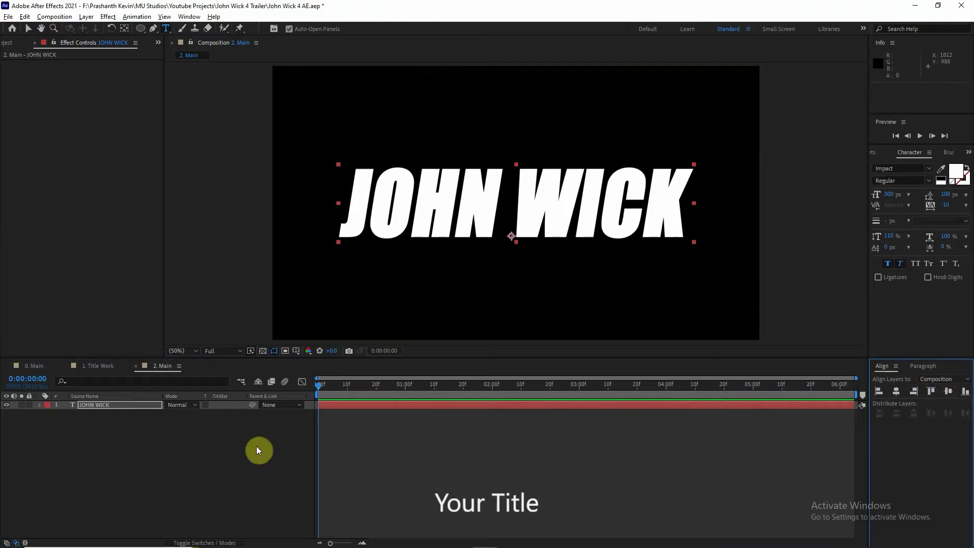
left_click(235, 462)
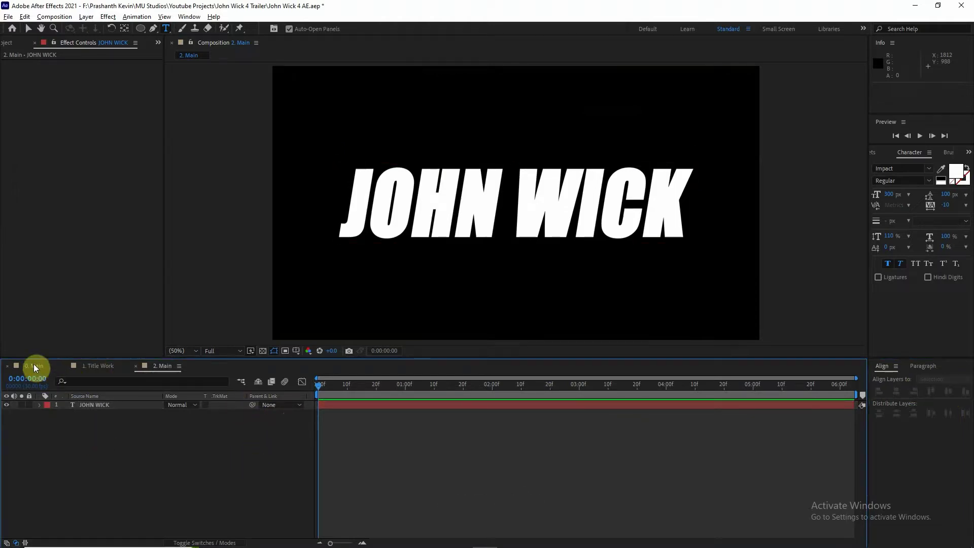
- Create a dark red solid layer named E3D
right_click(136, 456)
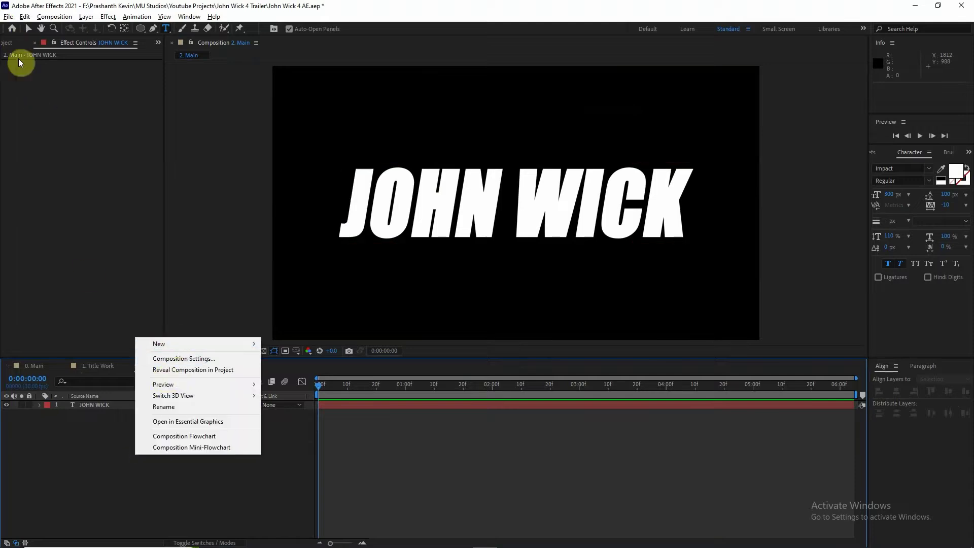
left_click(289, 370)
type("E3D")
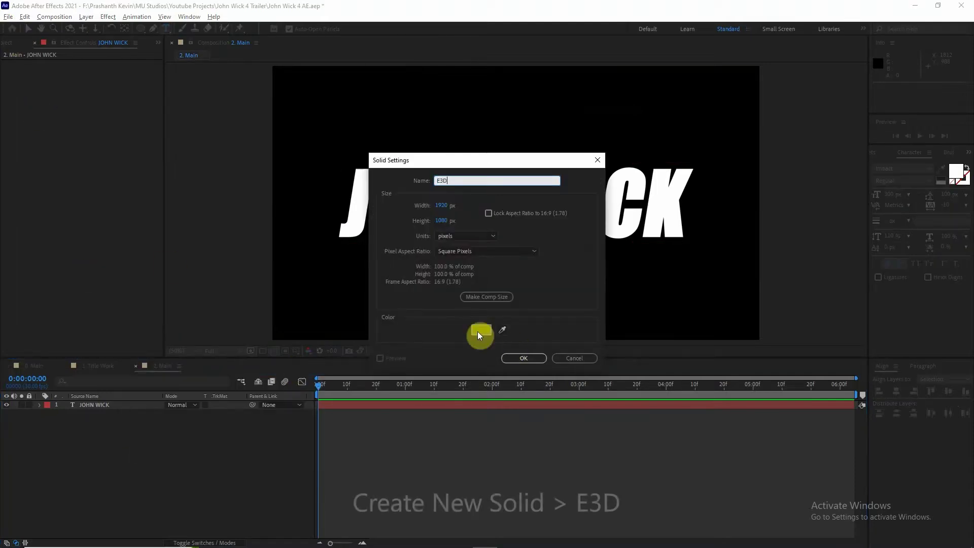
left_click(481, 330)
left_click(250, 188)
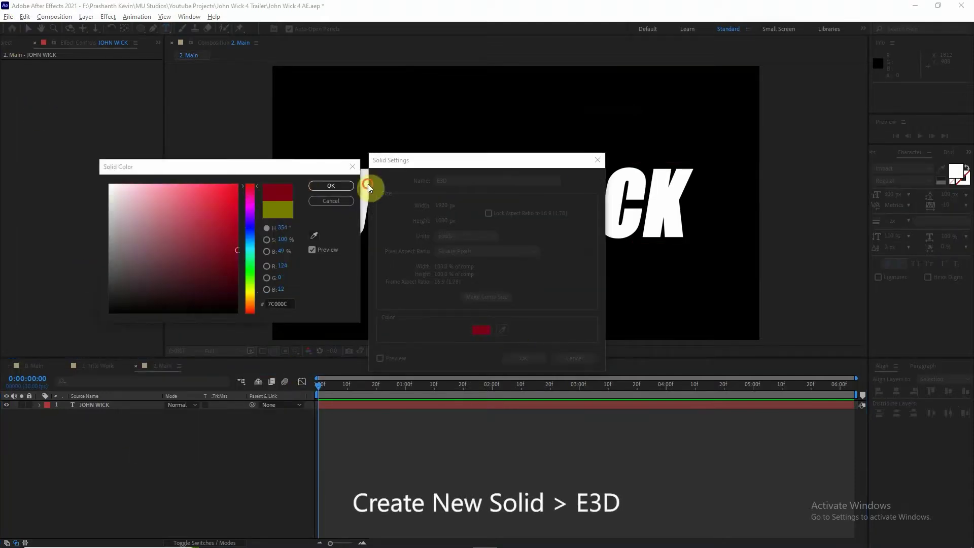
left_click(332, 186)
left_click(523, 358)
- Apply Element 3D to E3D with Path Layer 1 set to JOHN WICK, then enter Scene Setup
left_click(107, 17)
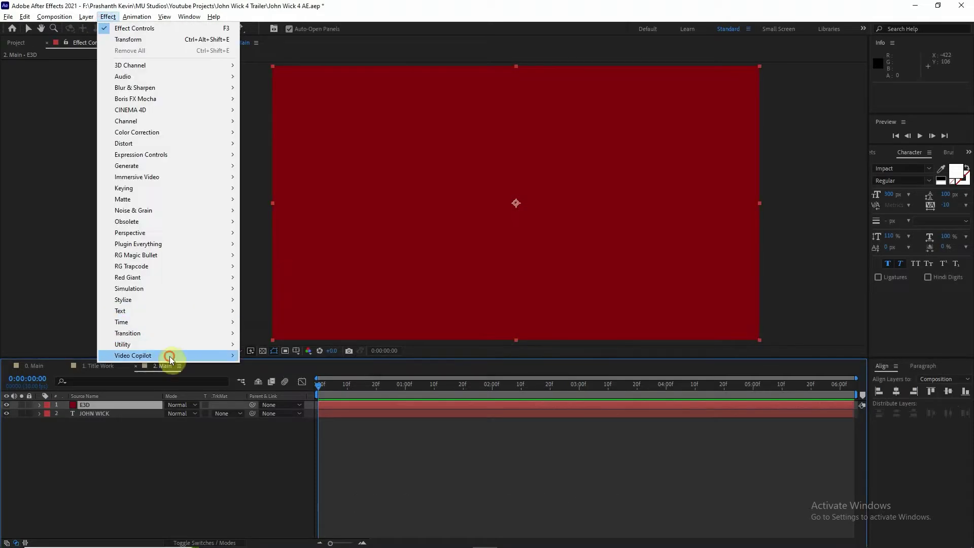
left_click(278, 357)
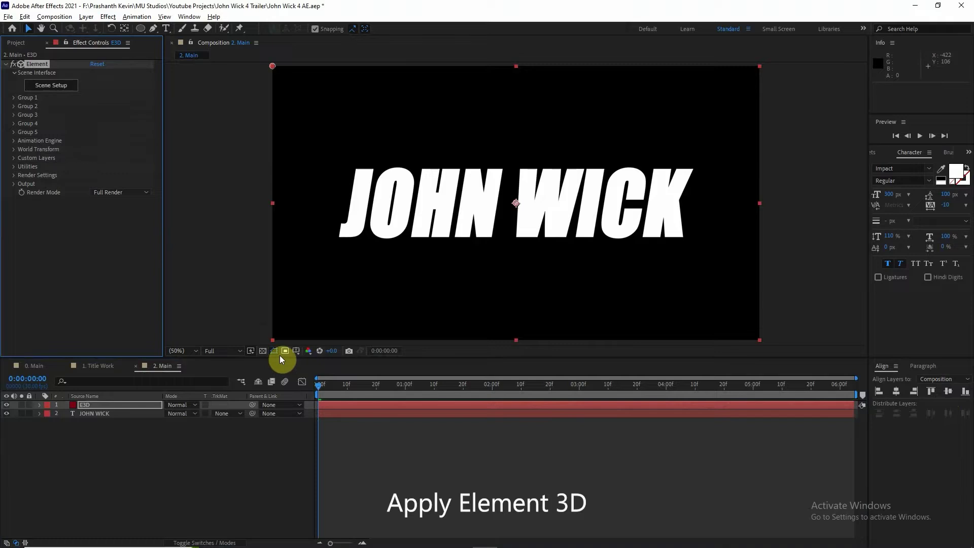
left_click(14, 158)
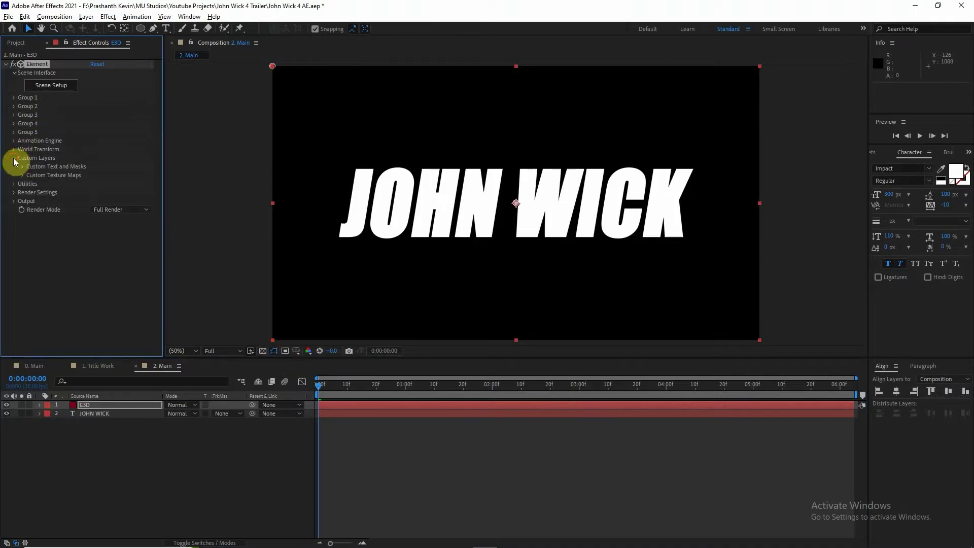
left_click(22, 166)
left_click(105, 175)
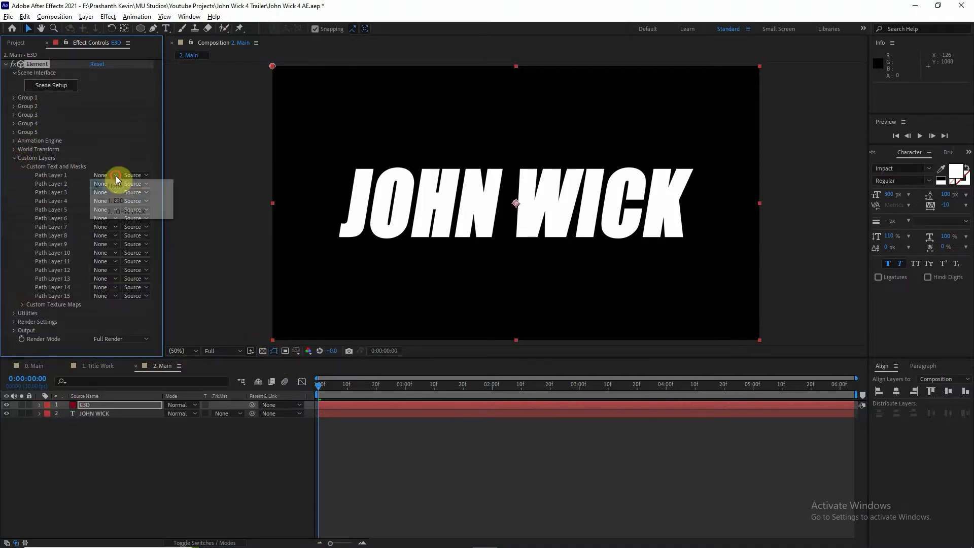
left_click(61, 87)
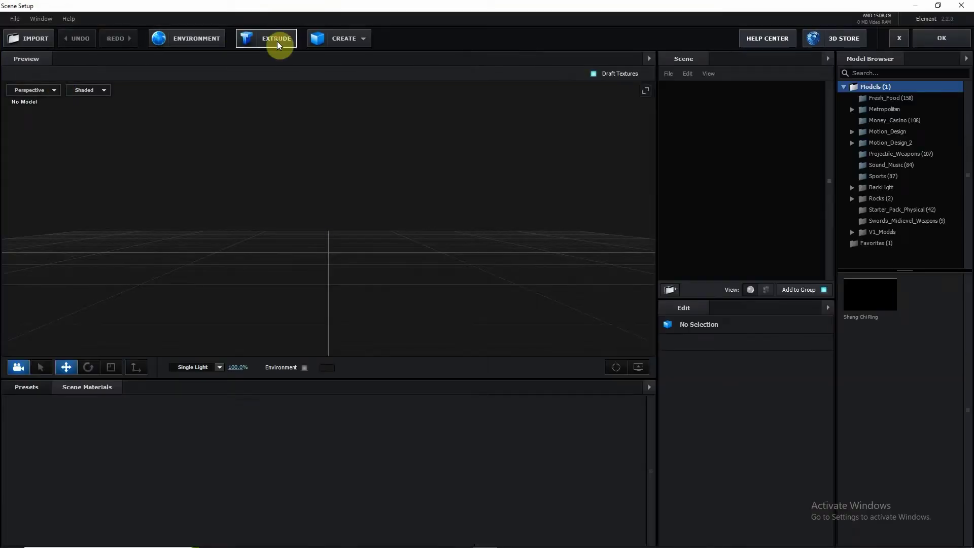
- Extrude JOHN WICK with 2 bevel copies; give Bevel 1 extrude 2, size 1, outline on
left_click(277, 41)
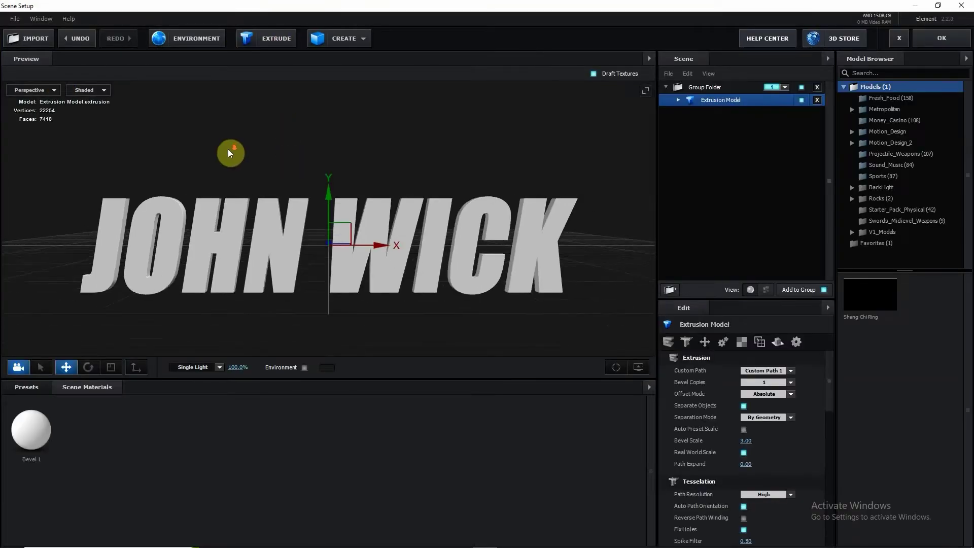
left_click_drag(229, 153, 229, 169)
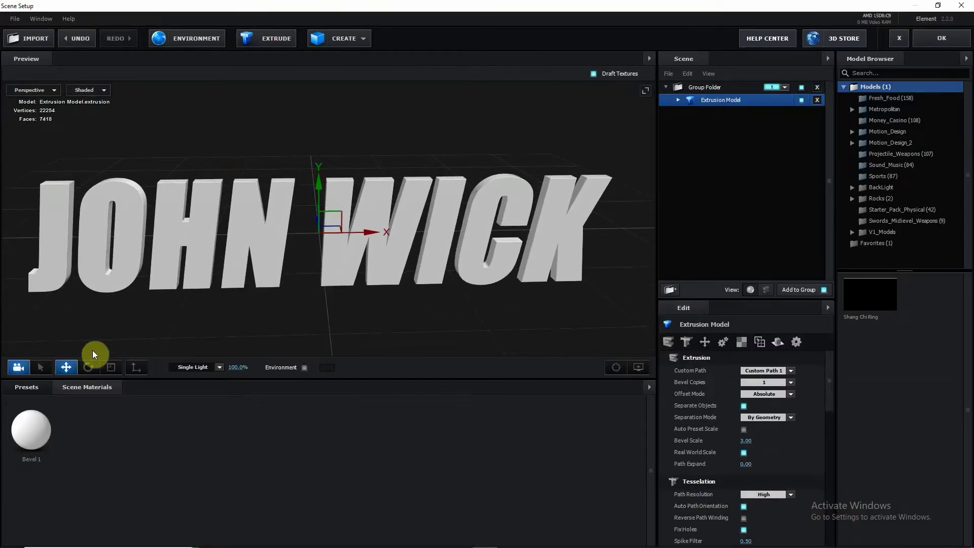
left_click(769, 383)
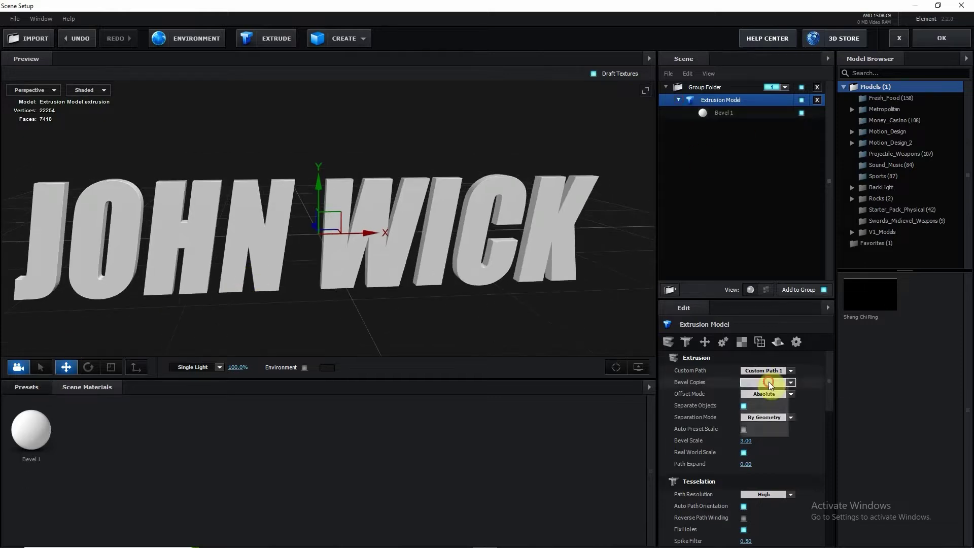
left_click(770, 396)
left_click(751, 114)
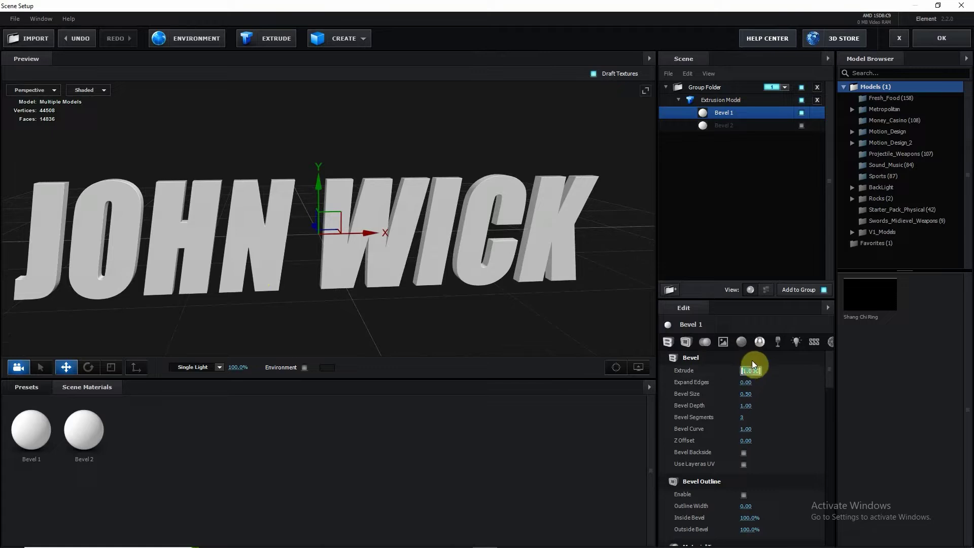
left_click(700, 350)
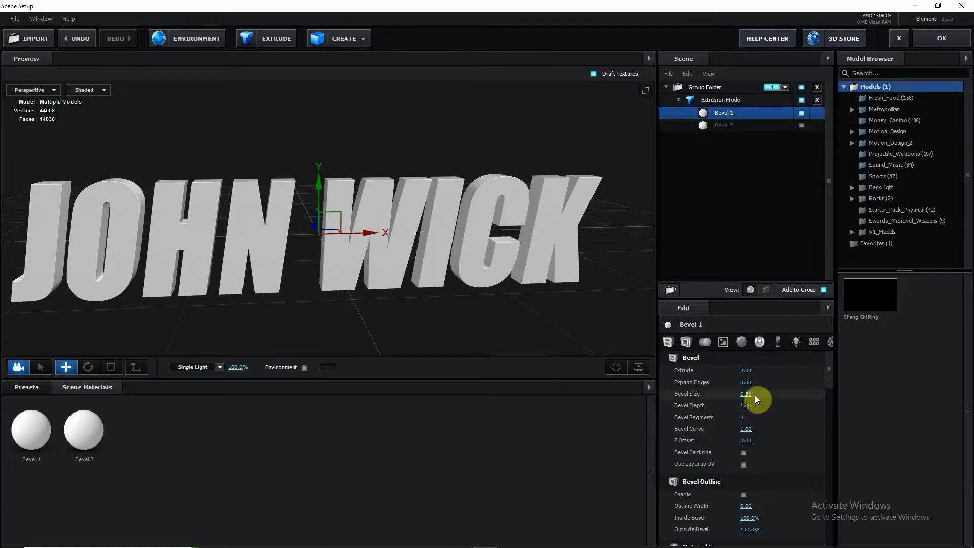
type("1")
key("Return")
left_click(744, 494)
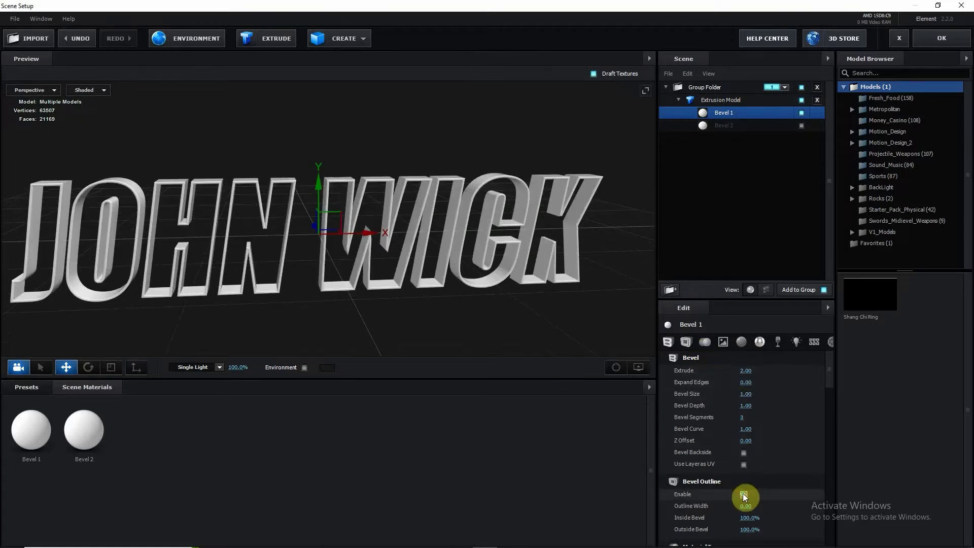
mouse_move(405, 288)
left_mouse_down()
mouse_move(468, 287)
mouse_move(458, 292)
left_mouse_up()
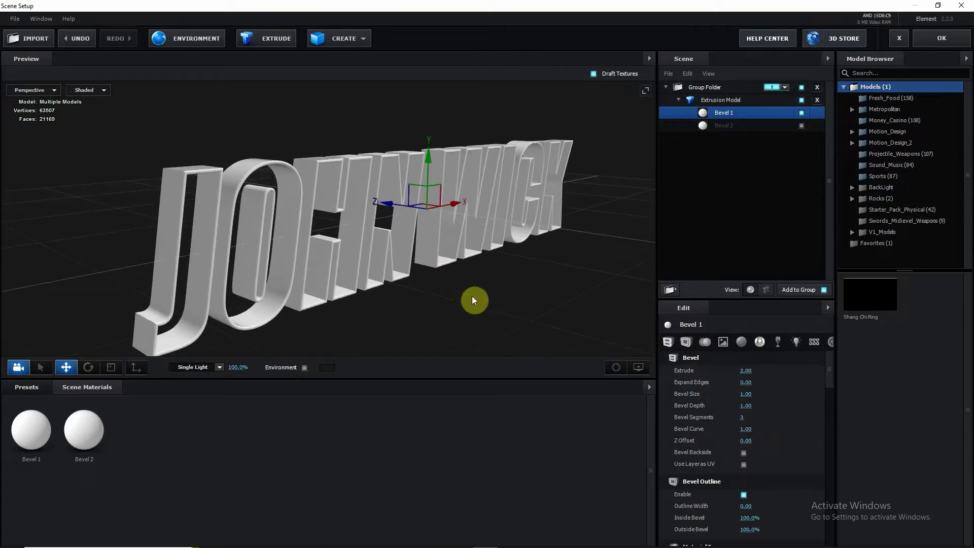
- Make the second bevel visible and set its extrude depth to 1.95
left_click(801, 126)
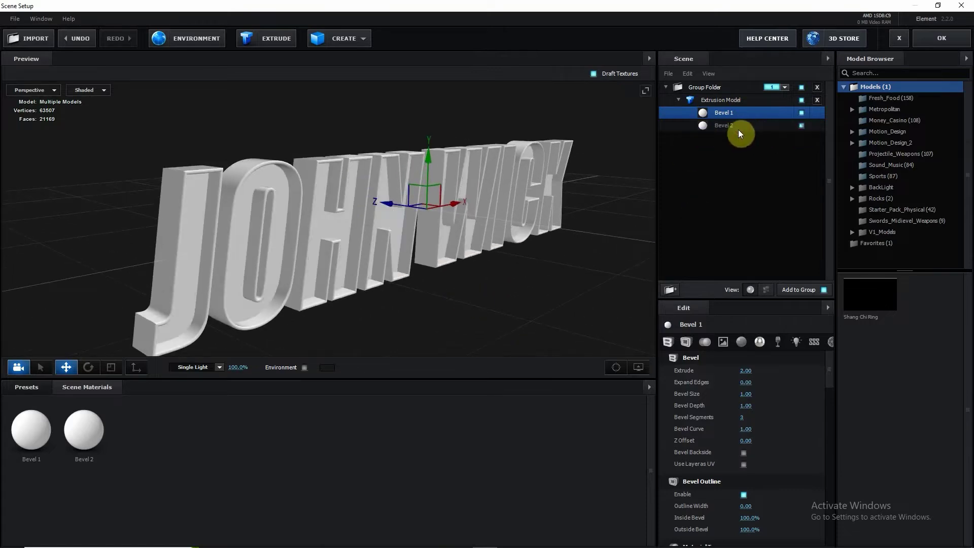
left_click(737, 127)
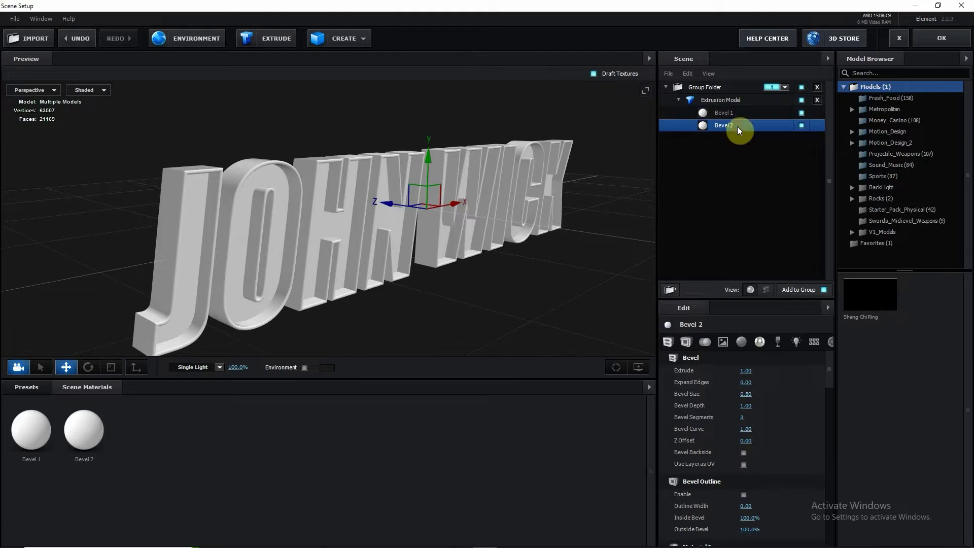
left_click(746, 371)
type("195")
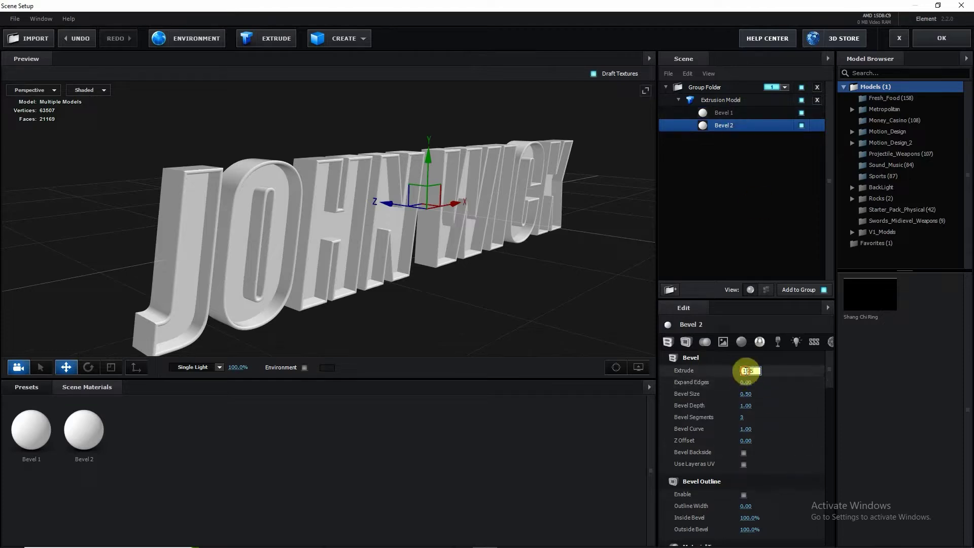
left_click(590, 369)
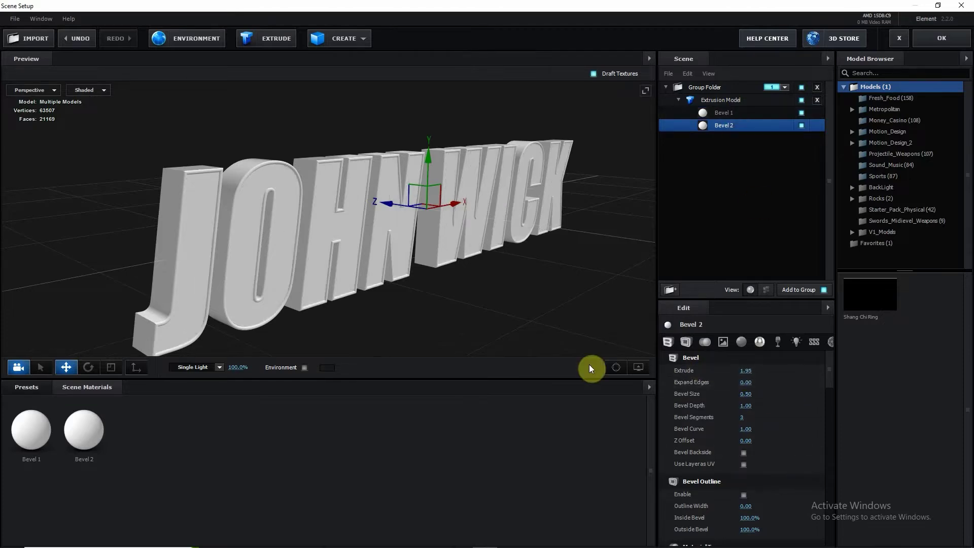
left_click(108, 382)
- Apply Physical presets Chrome and Black_Outline to the two bevels and remove unused scene materials
left_click(84, 468)
left_click_drag(183, 305, 168, 278)
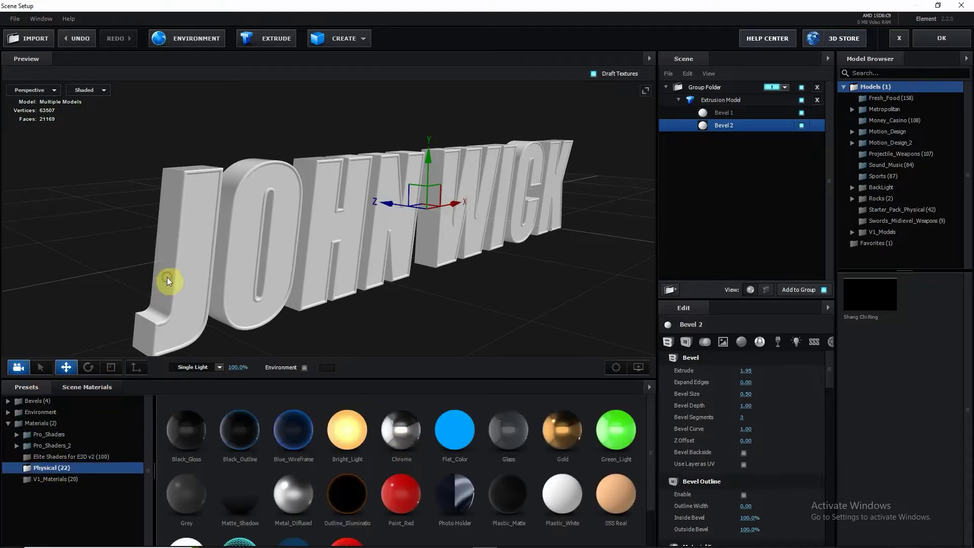
left_click_drag(214, 361, 200, 290)
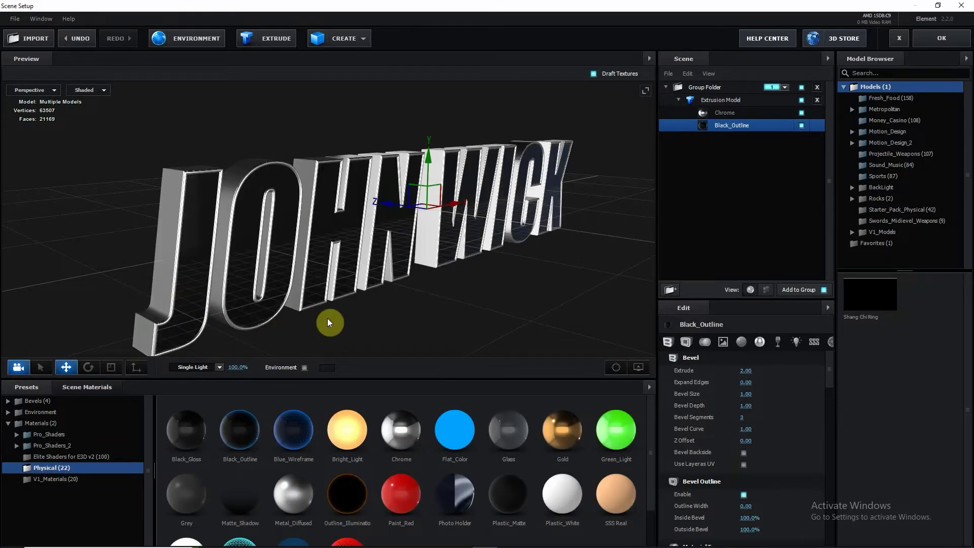
left_click_drag(328, 318, 281, 314)
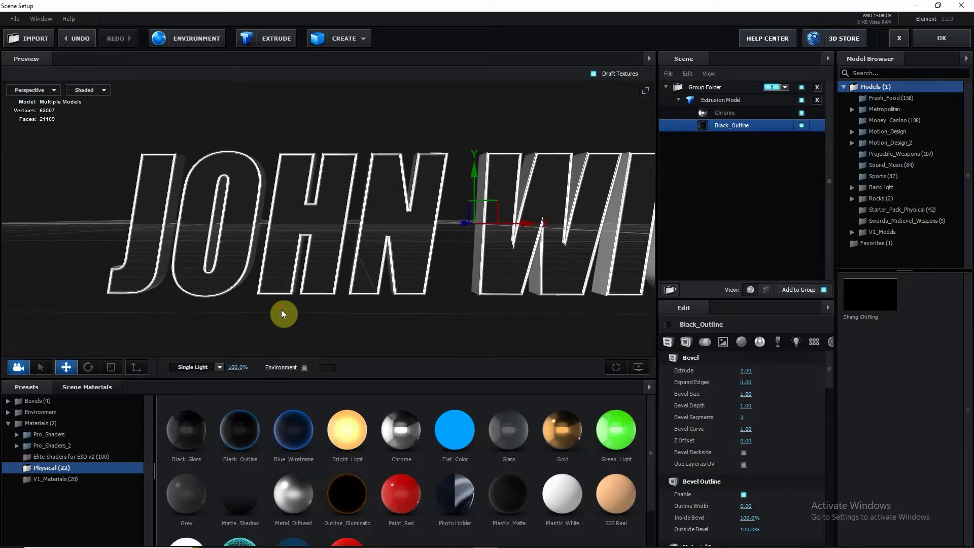
left_click(105, 401)
right_click(278, 483)
left_click(300, 477)
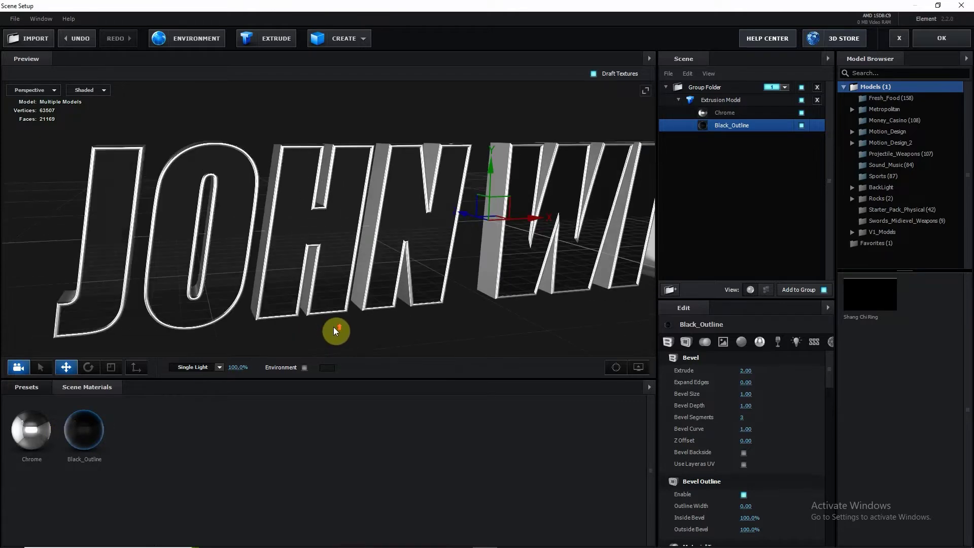
left_click_drag(317, 318, 280, 306)
- Set the Chrome bevel's Bevel Segments to 0
left_click(736, 112)
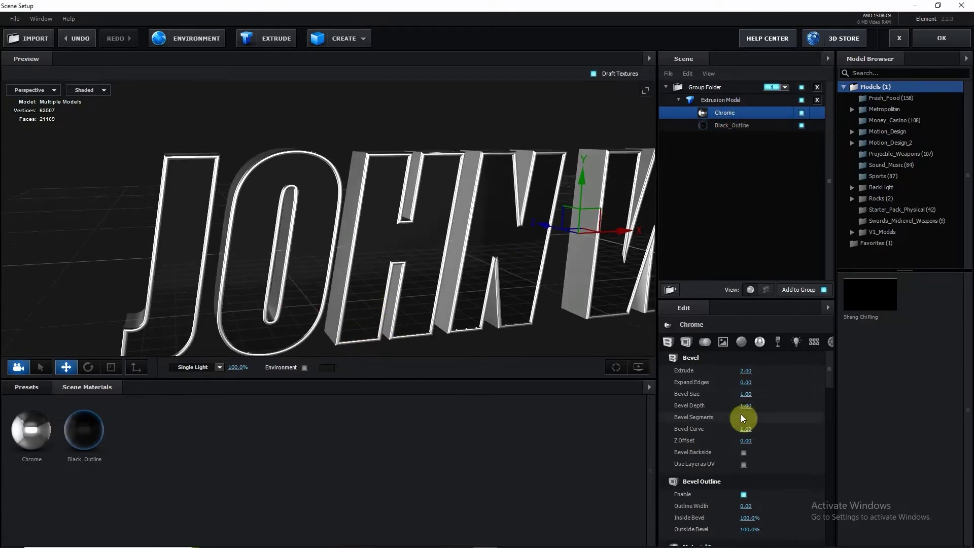
type("0")
key("Return")
mouse_move(426, 257)
left_mouse_down()
mouse_move(400, 266)
mouse_move(433, 282)
mouse_move(426, 297)
left_mouse_up()
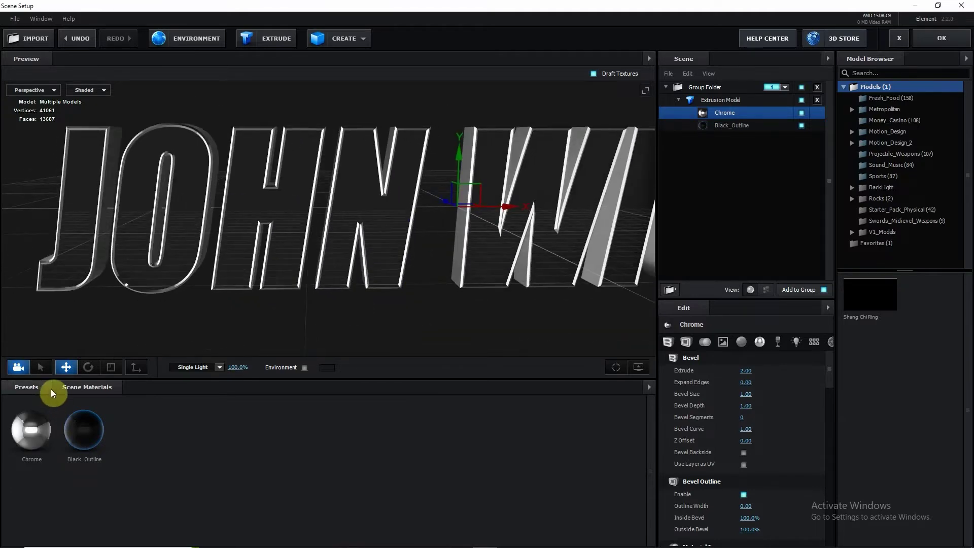
- Set the Chrome material's Reflectivity Color to orange
left_click(33, 426)
scroll(783, 443, "down", 2)
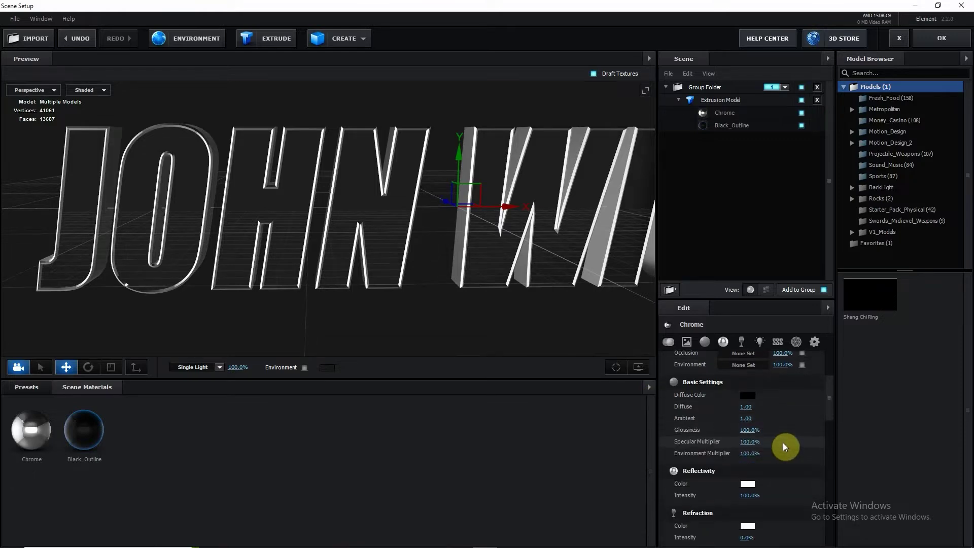
scroll(750, 455, "down", 1)
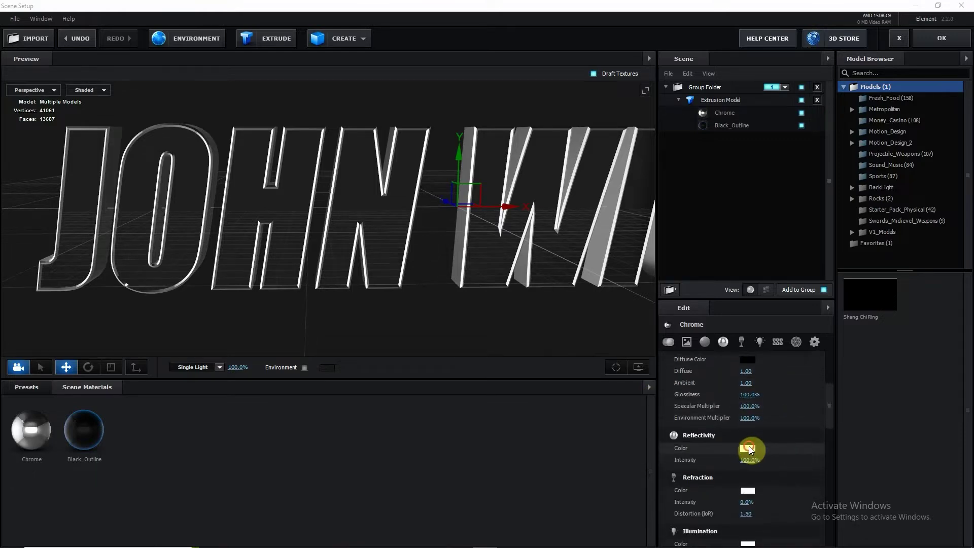
left_click(749, 448)
left_click(832, 481)
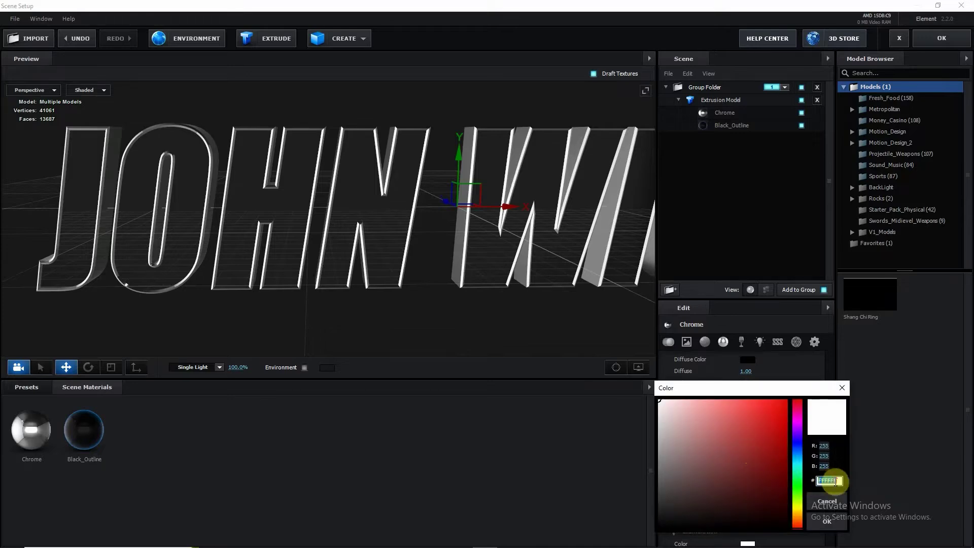
type("FFAA")
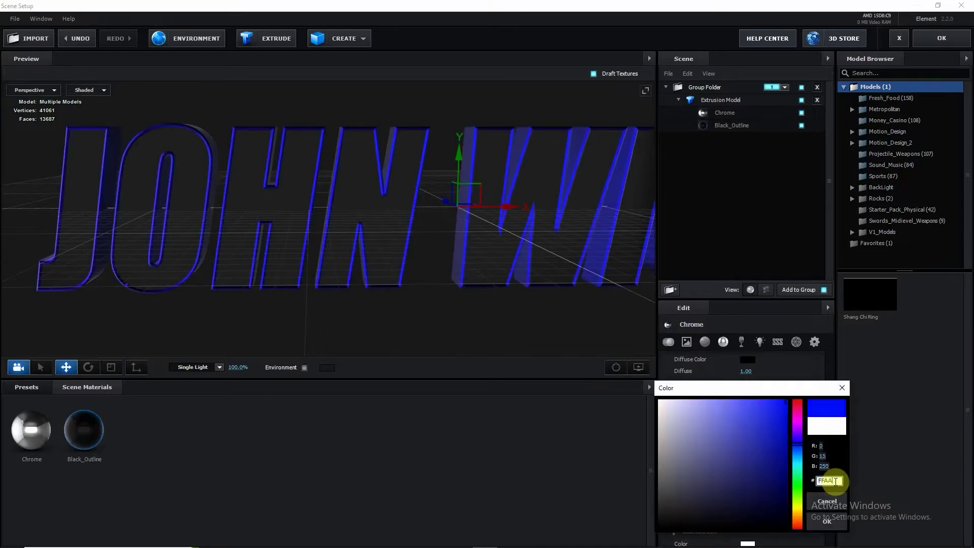
type("66")
left_click(828, 522)
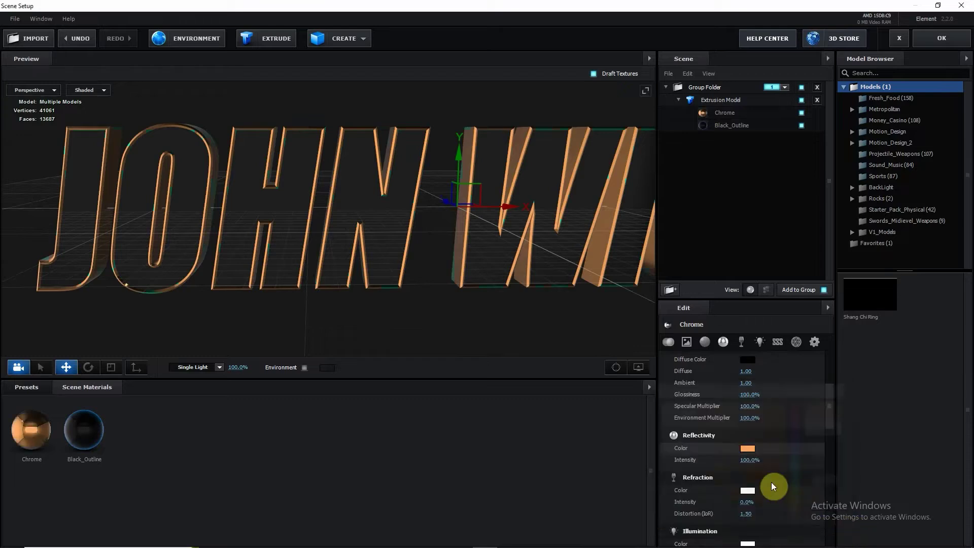
- Set Chrome's Refraction Color to FF3B00 with Refraction Intensity at 100%
left_click(749, 491)
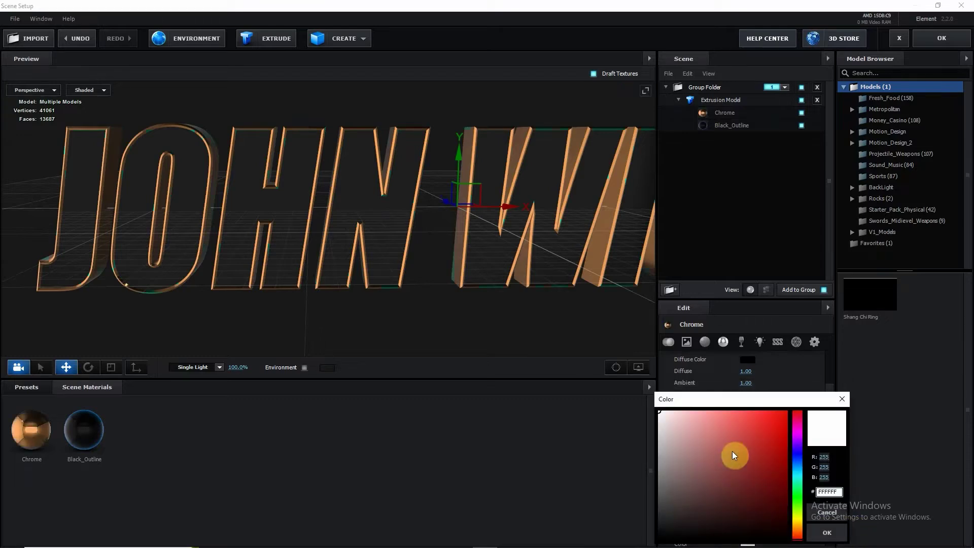
left_click(827, 533)
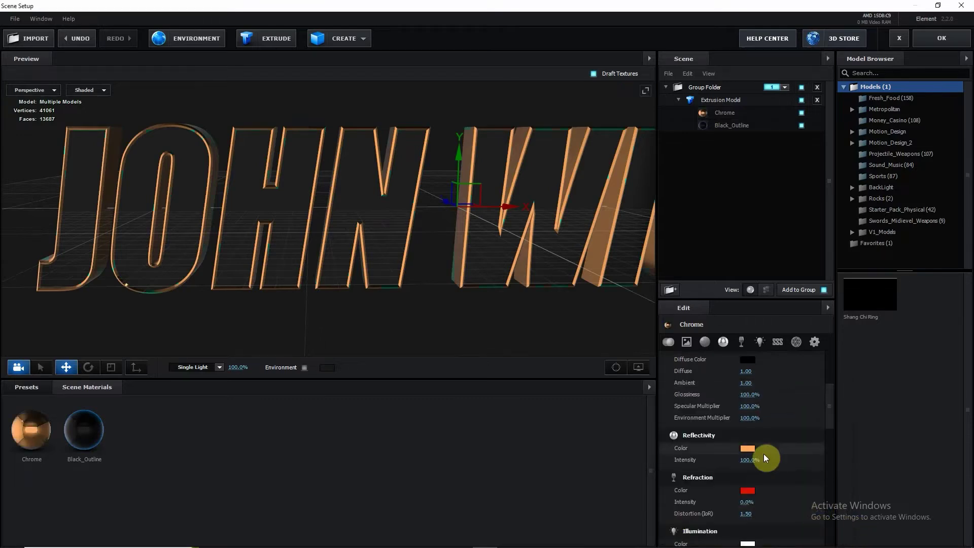
mouse_move(747, 501)
left_mouse_down()
mouse_move(816, 502)
mouse_move(463, 269)
left_mouse_up()
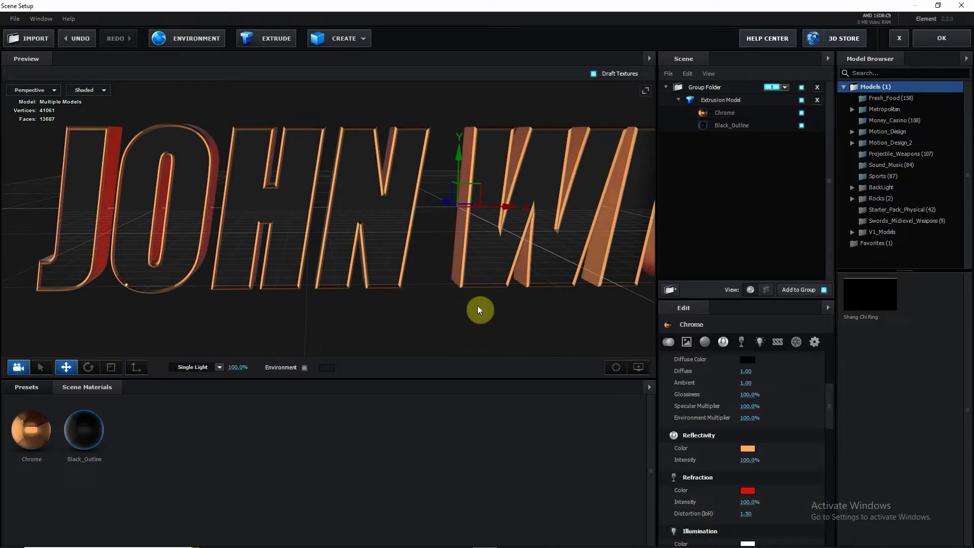
left_click(749, 491)
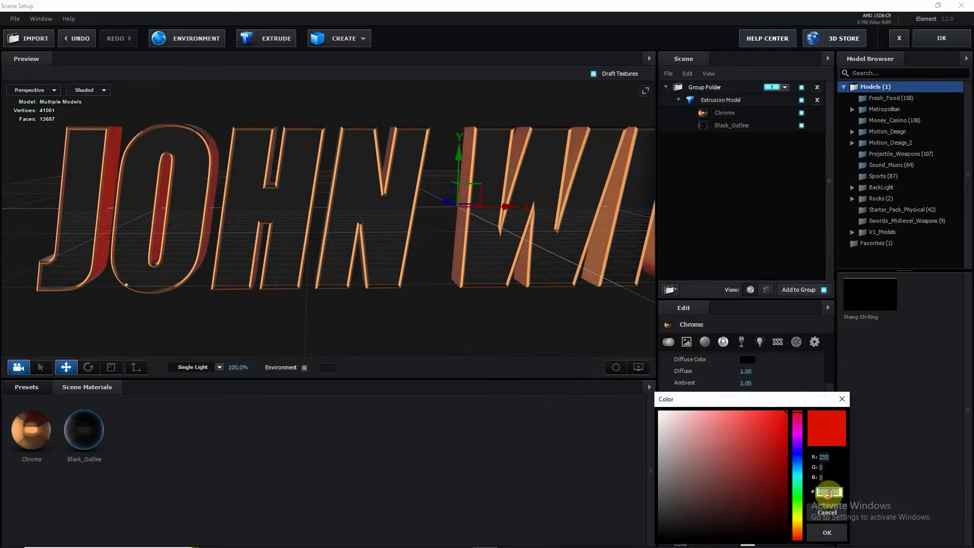
type("FF3B00")
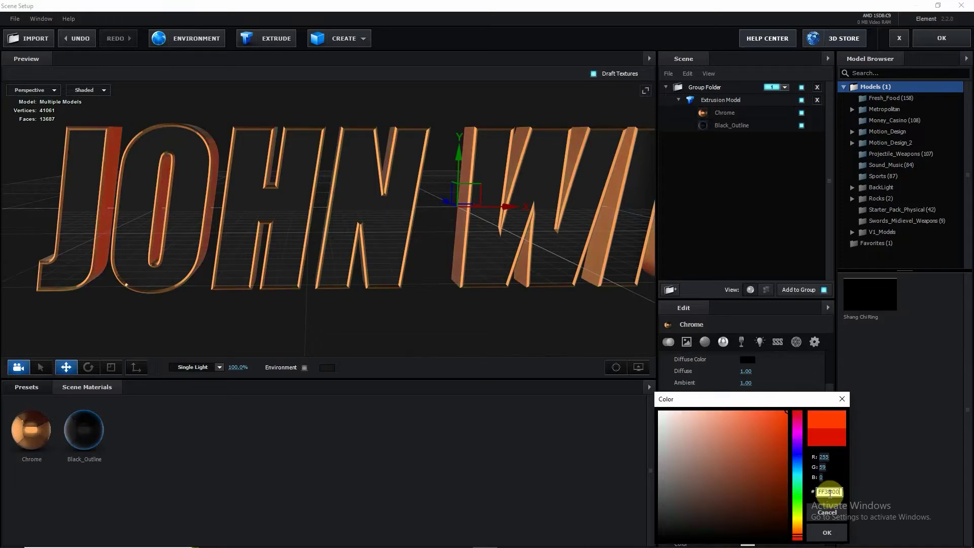
left_click(832, 533)
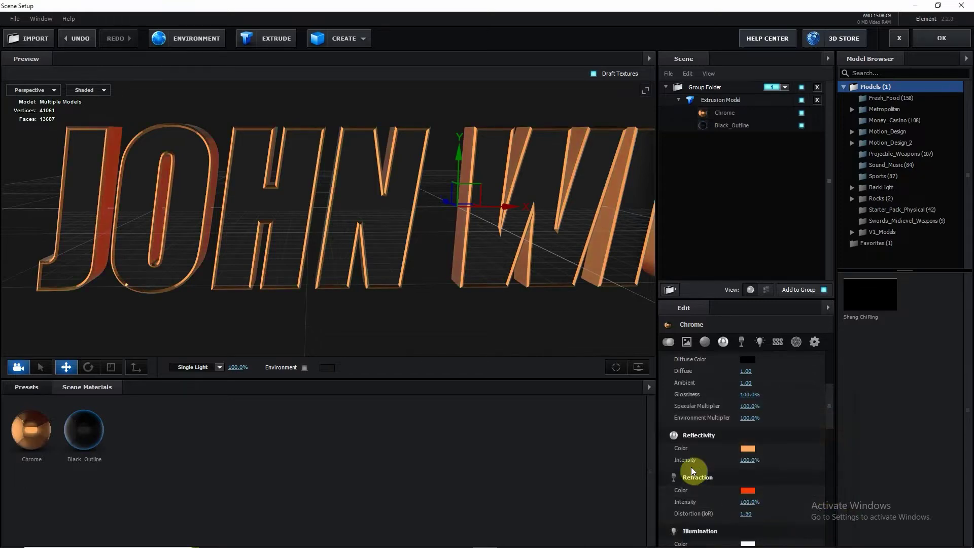
mouse_move(513, 308)
left_mouse_down()
mouse_move(485, 301)
mouse_move(510, 315)
left_mouse_up()
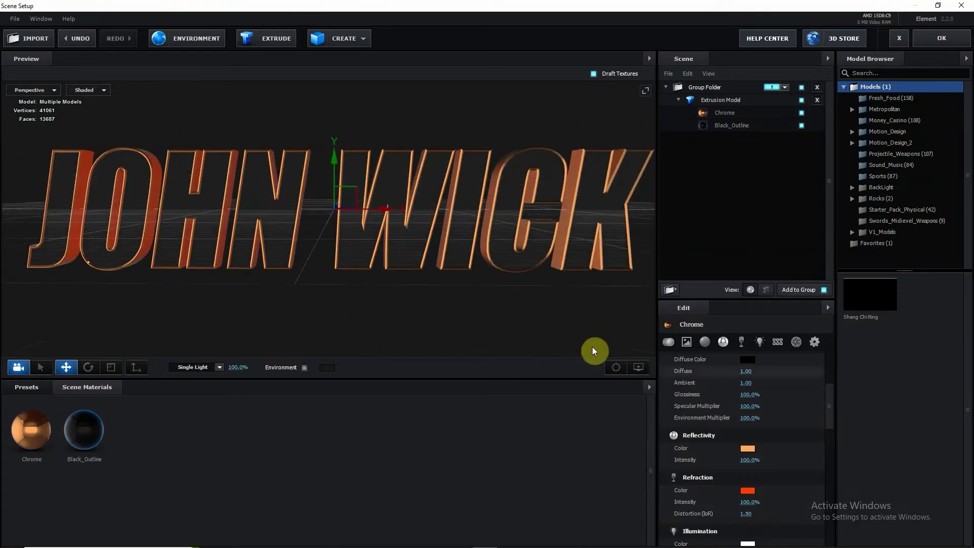
left_click_drag(592, 350, 511, 329)
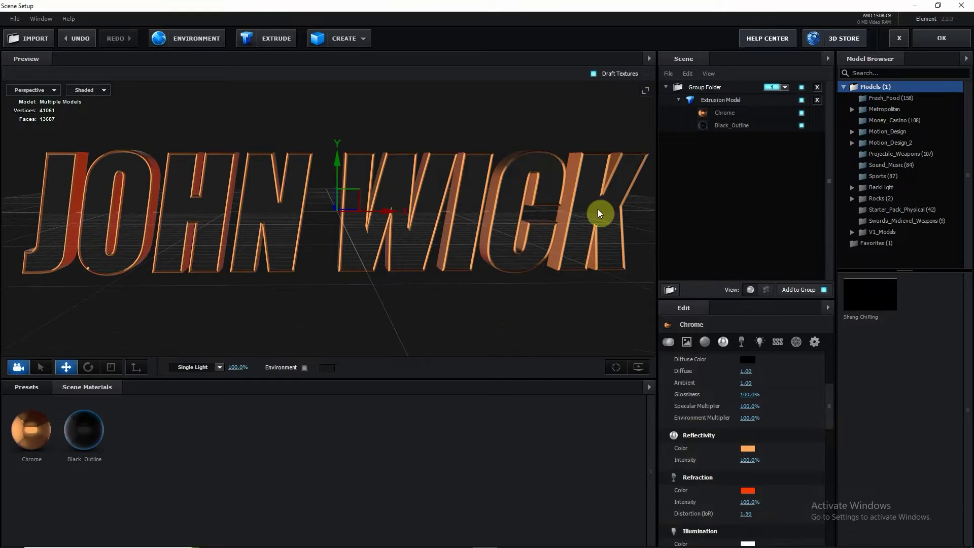
left_click(731, 125)
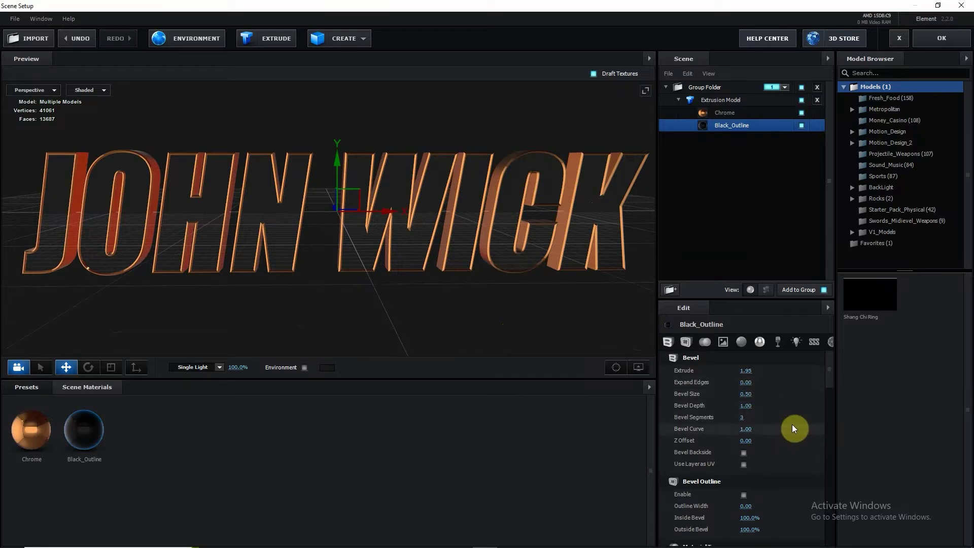
- Set Black_Outline's Environment Multiplier to 25% in Basic Settings
scroll(794, 428, "down", 1)
scroll(794, 427, "down", 2)
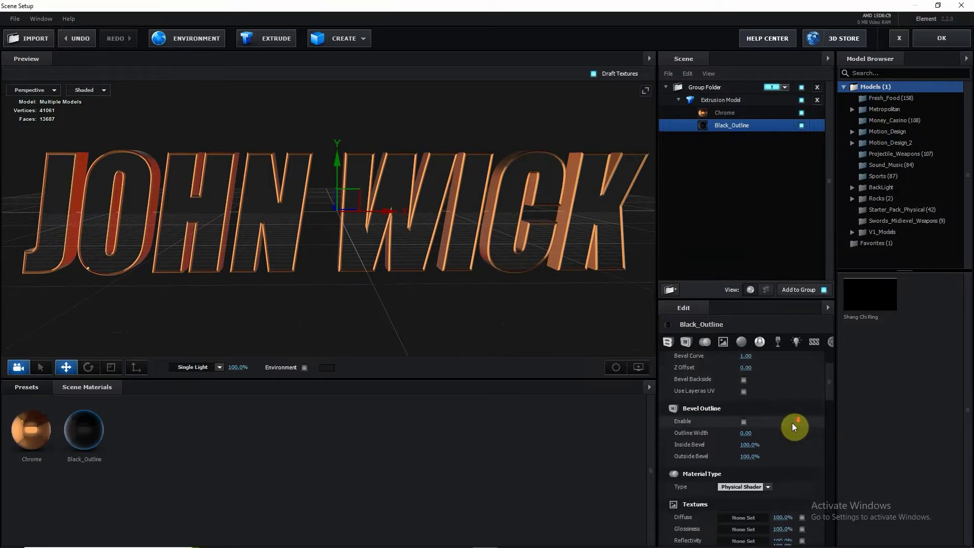
scroll(793, 422, "down", 1)
scroll(793, 422, "down", 2)
scroll(767, 441, "down", 1)
scroll(762, 458, "down", 1)
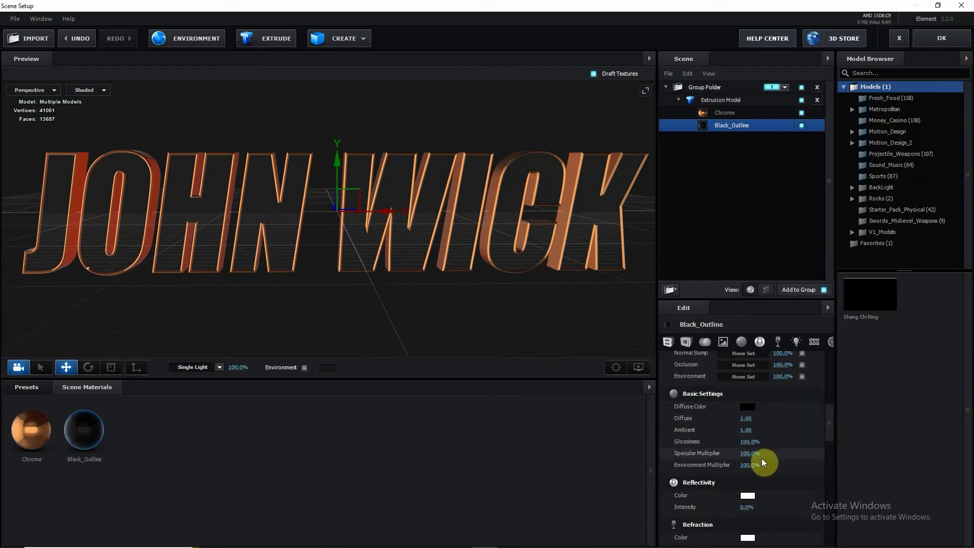
type("5")
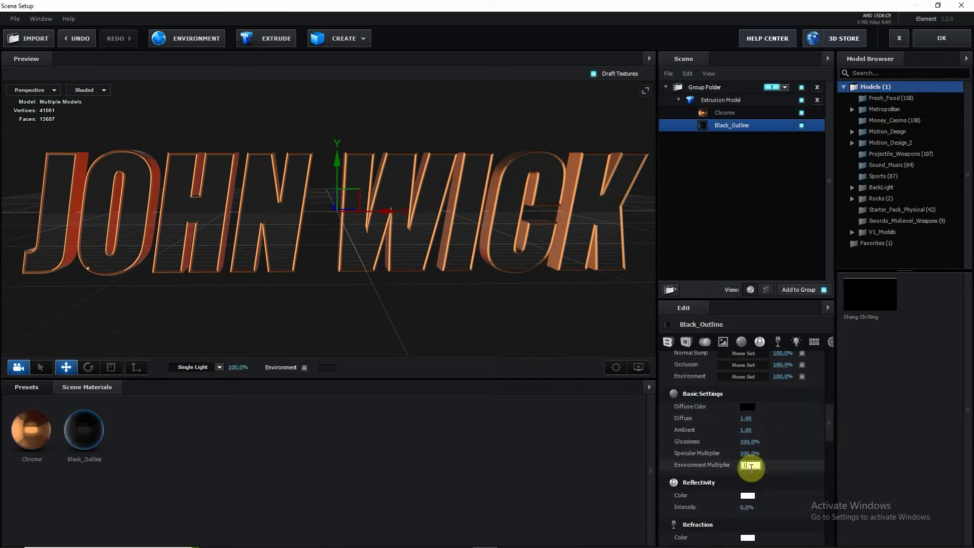
key("Return")
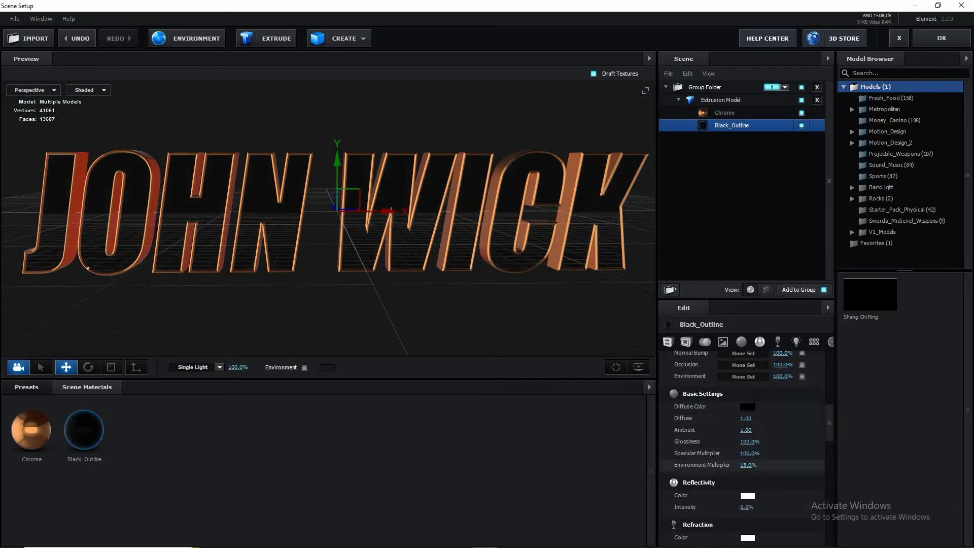
left_click(749, 465)
type("20")
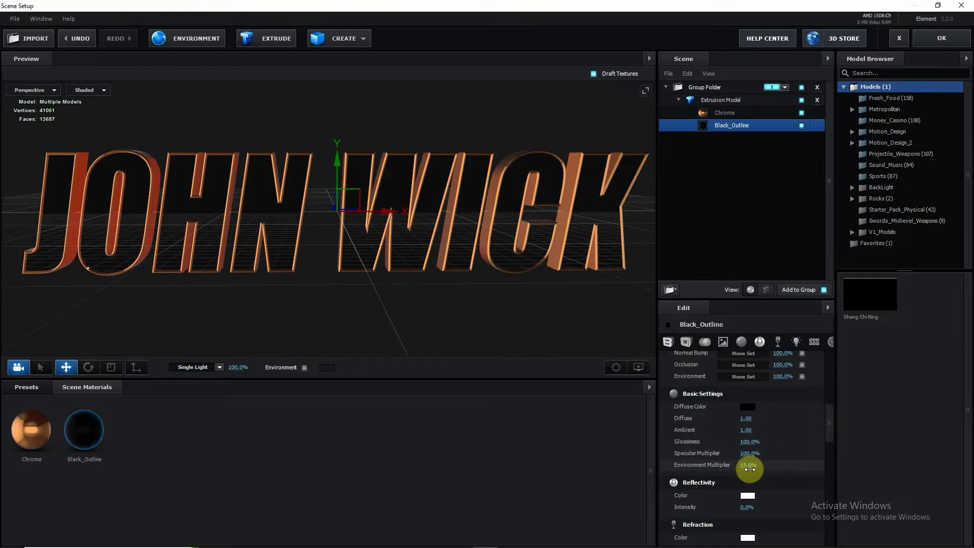
left_click_drag(607, 408, 534, 331)
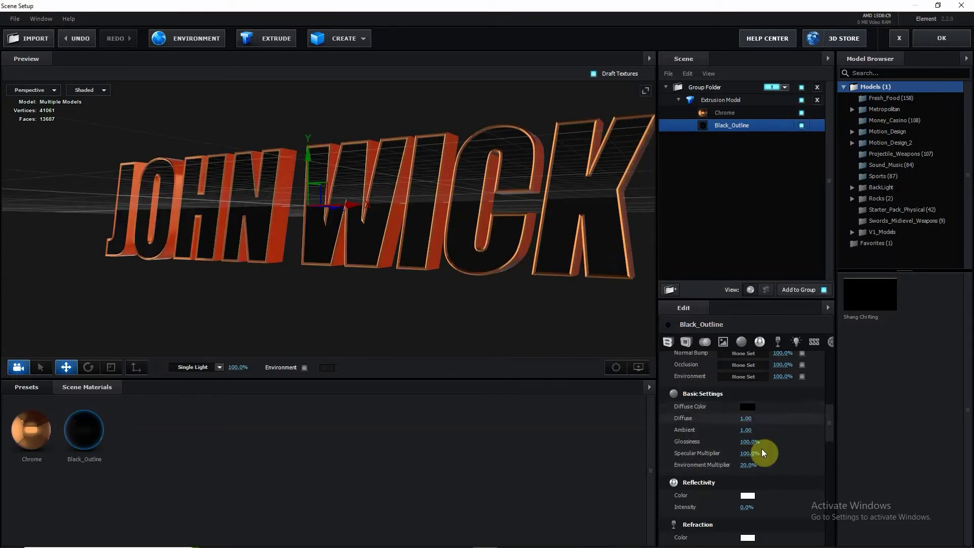
type("5")
key("Return")
left_click_drag(440, 307, 466, 281)
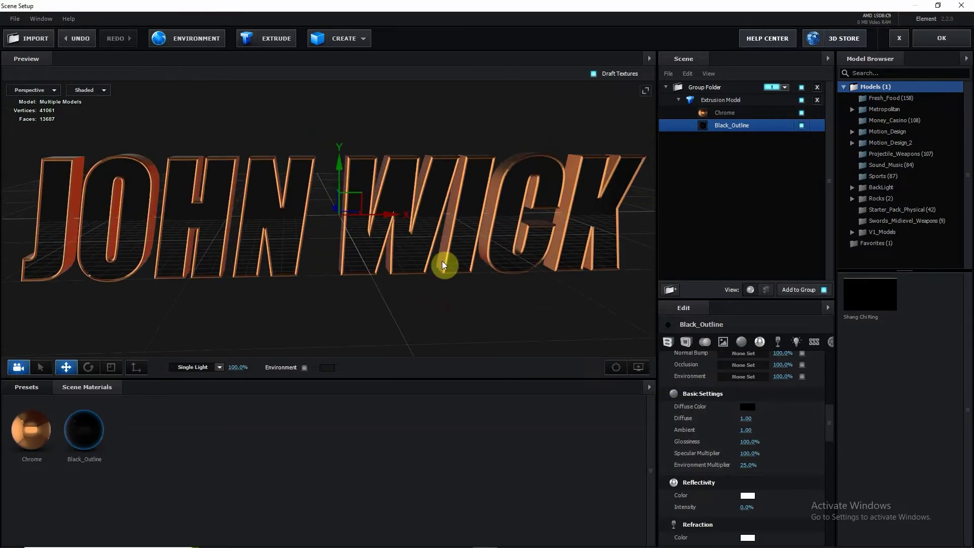
- Give Black_Outline an orange-red Illumination Color
scroll(753, 455, "down", 3)
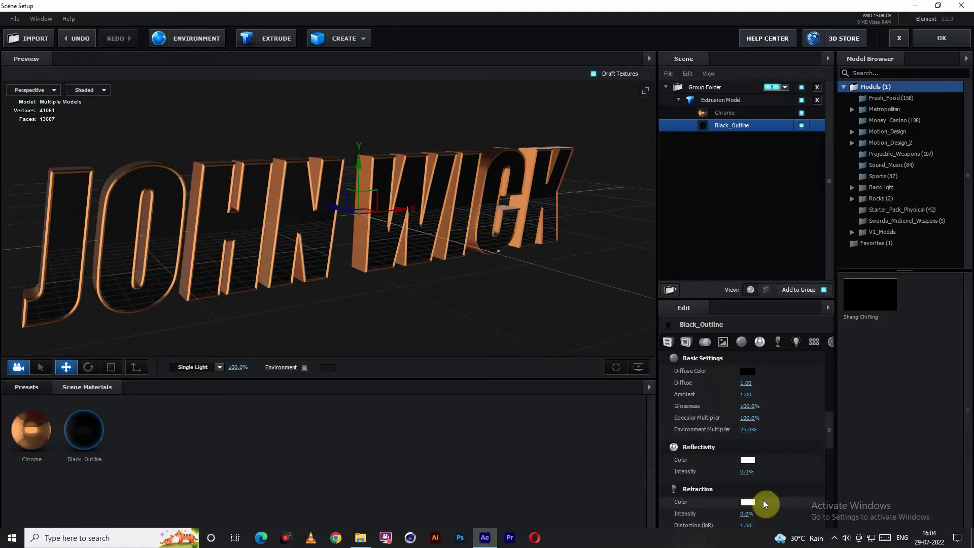
scroll(763, 500, "down", 2)
left_click(748, 518)
left_click_drag(797, 525, 802, 535)
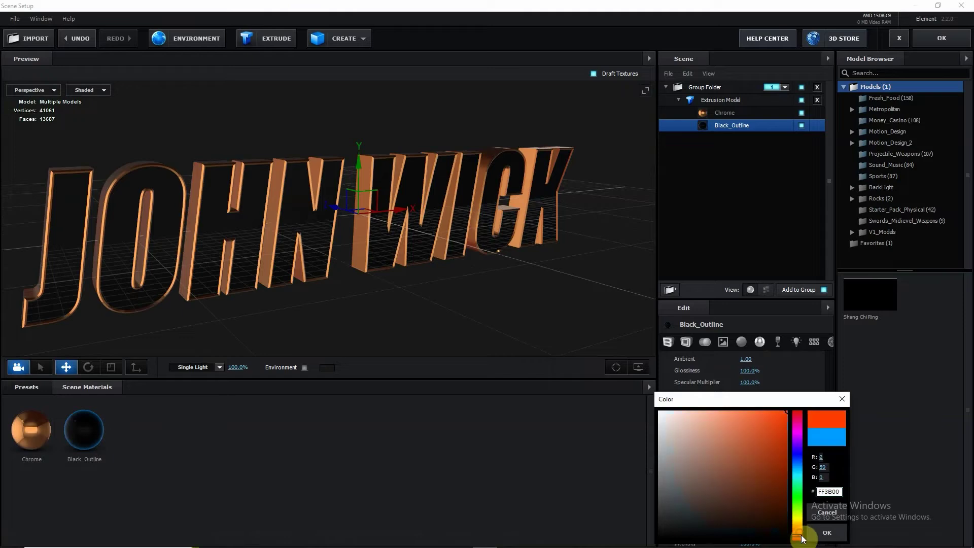
left_click(827, 533)
mouse_move(494, 332)
left_mouse_down()
mouse_move(396, 280)
mouse_move(346, 286)
mouse_move(394, 284)
left_mouse_up()
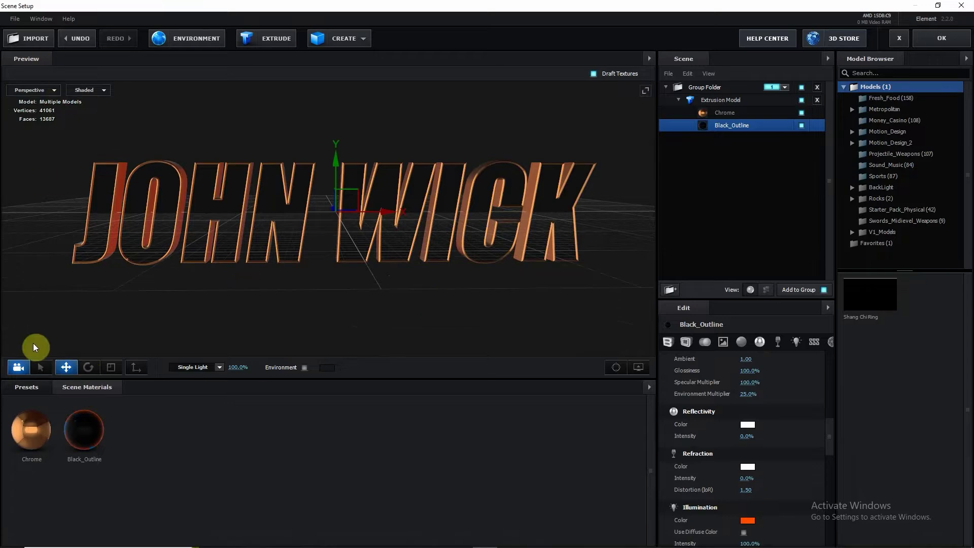
left_click(30, 387)
- Apply the Basic_2K_15 environment preset to the JOHN WICK scene
left_click(50, 415)
left_click(60, 434)
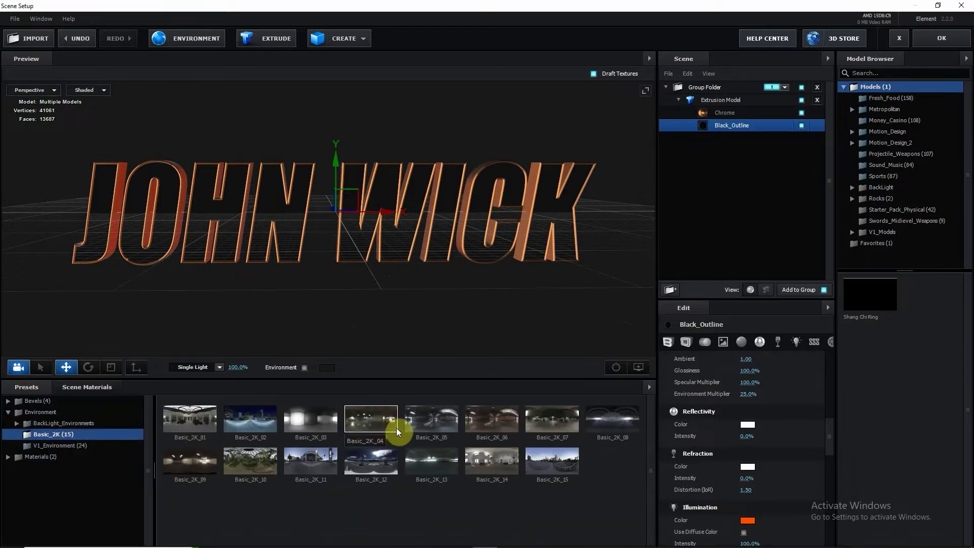
left_click(558, 471)
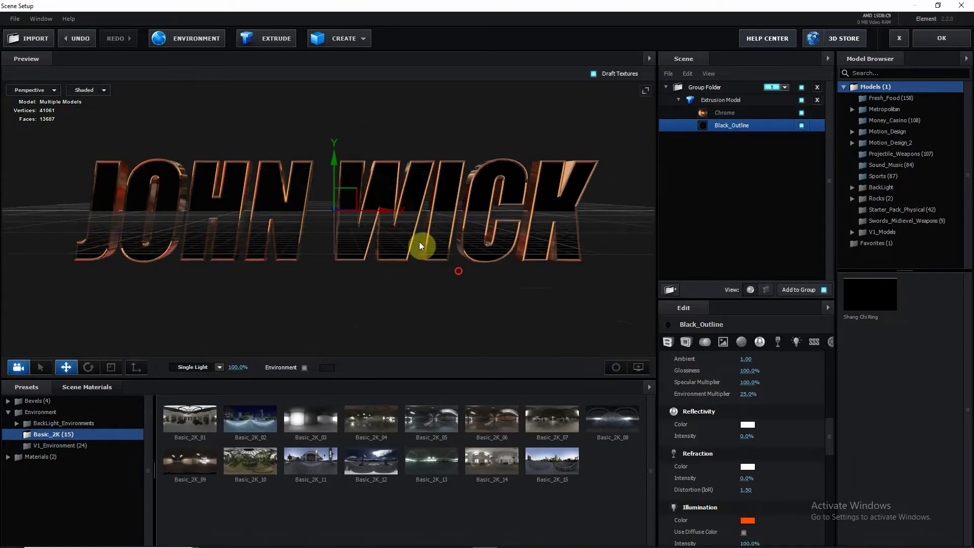
- Adjust the environment texture brightness and close Scene Setup back to After Effects
left_click(188, 40)
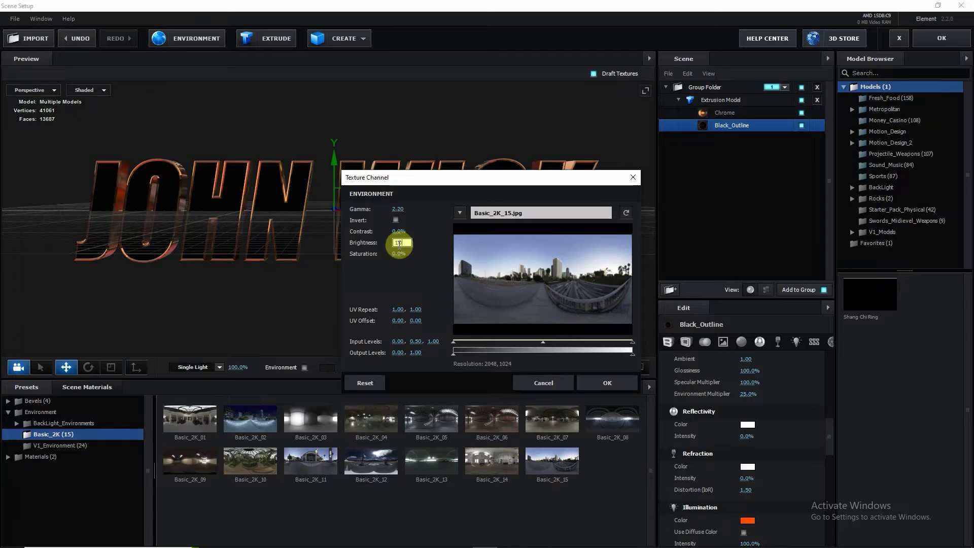
left_click(607, 383)
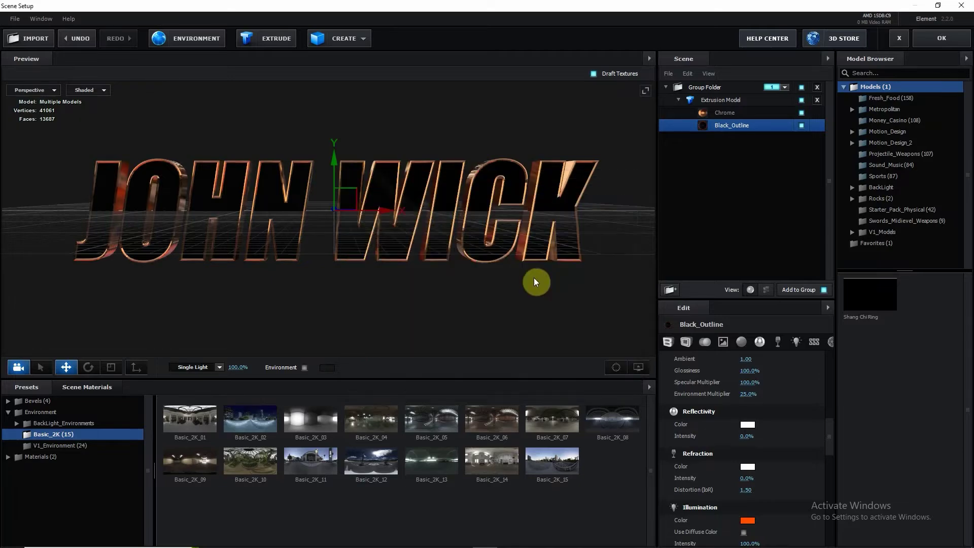
left_click(935, 46)
left_click(87, 467)
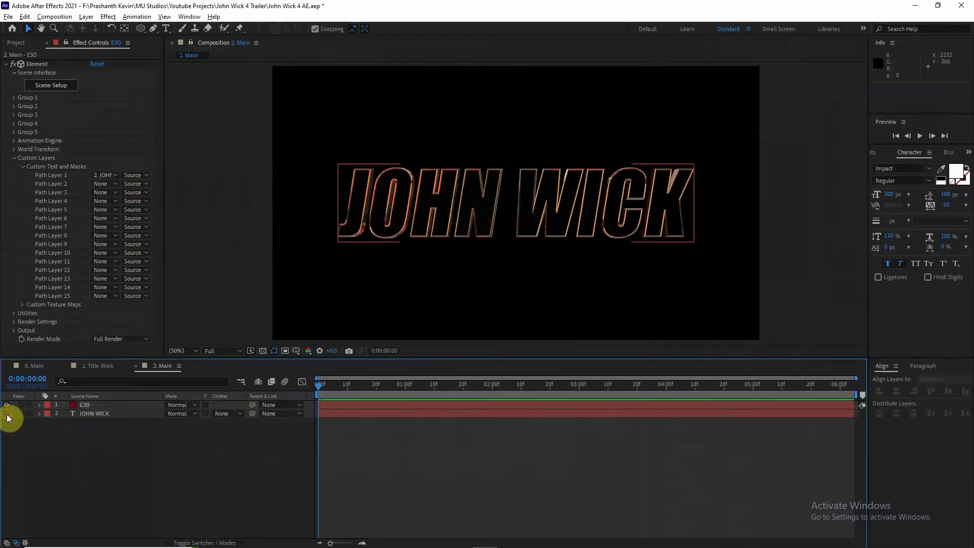
- At 6:00, reset the Element layer's environment Z rotation to 0
left_click(92, 404)
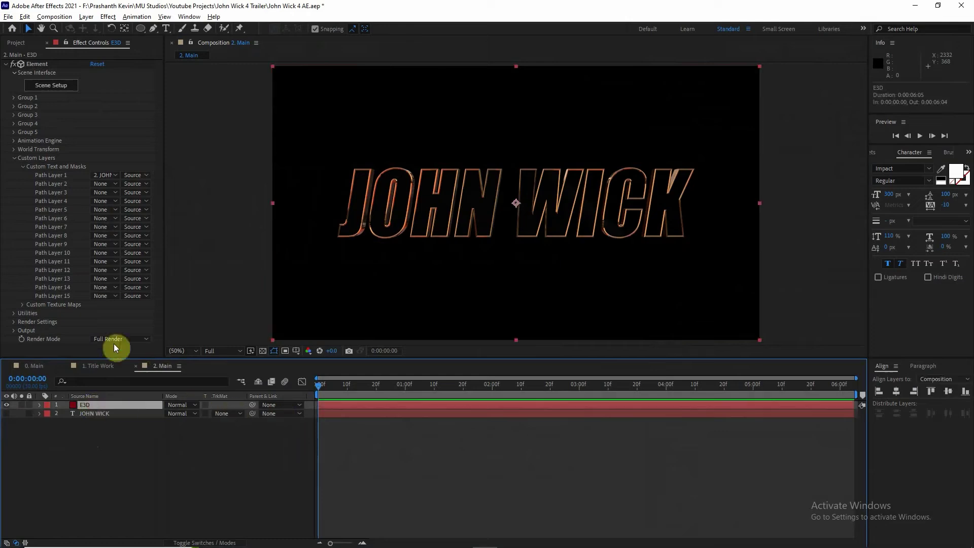
left_click(16, 159)
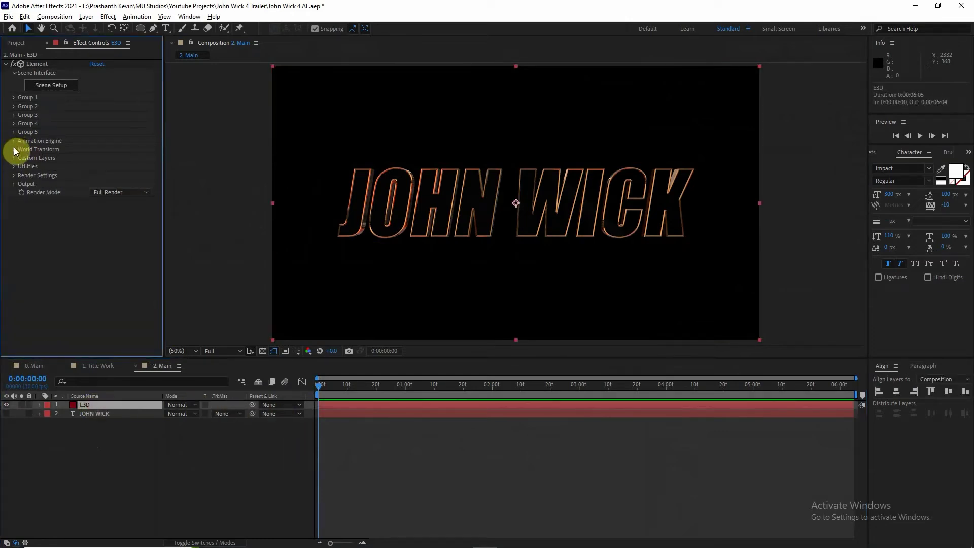
left_click(14, 175)
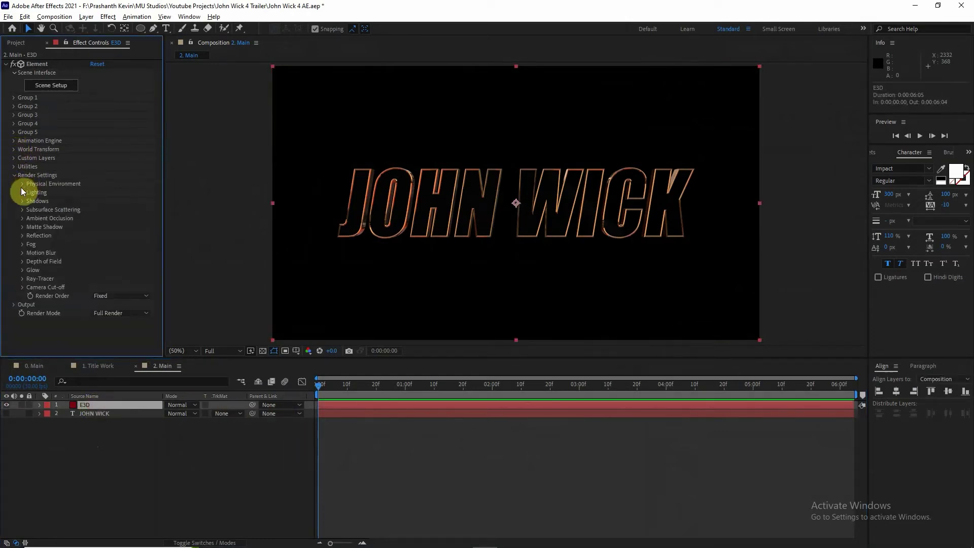
left_click(22, 184)
left_click(32, 245)
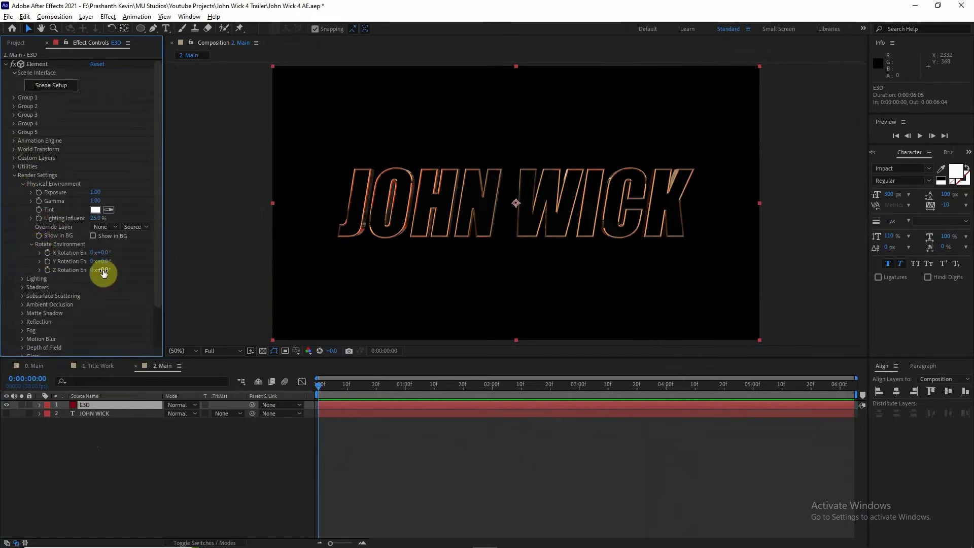
key("Return")
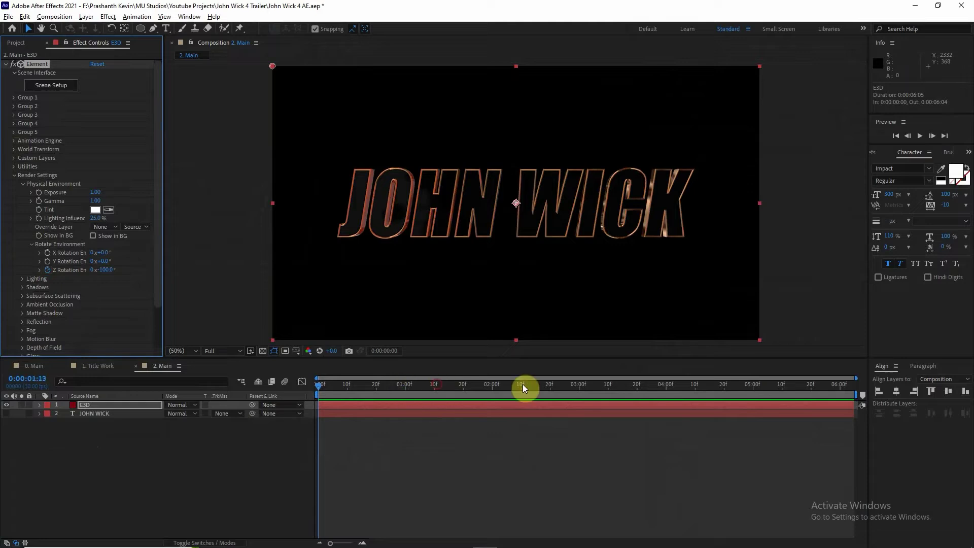
left_click(840, 396)
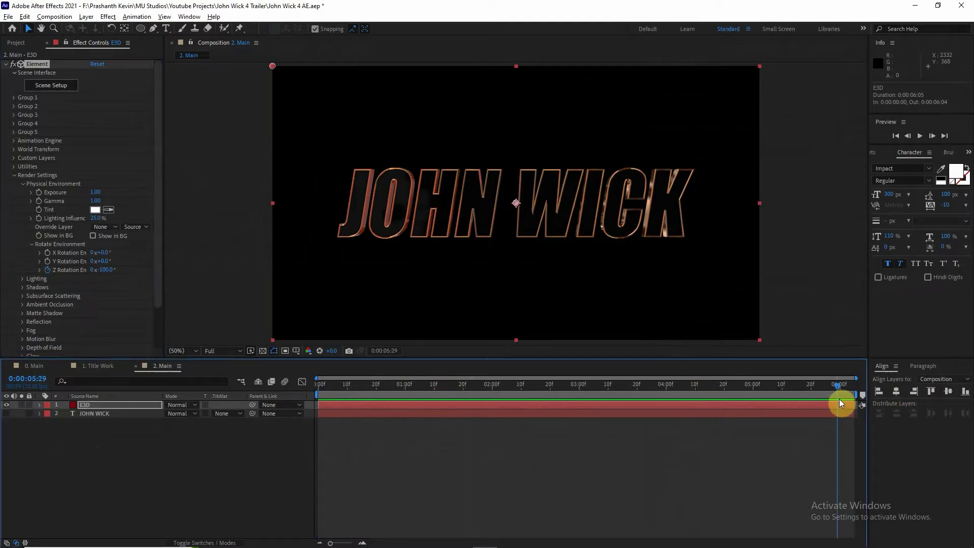
left_click(107, 270)
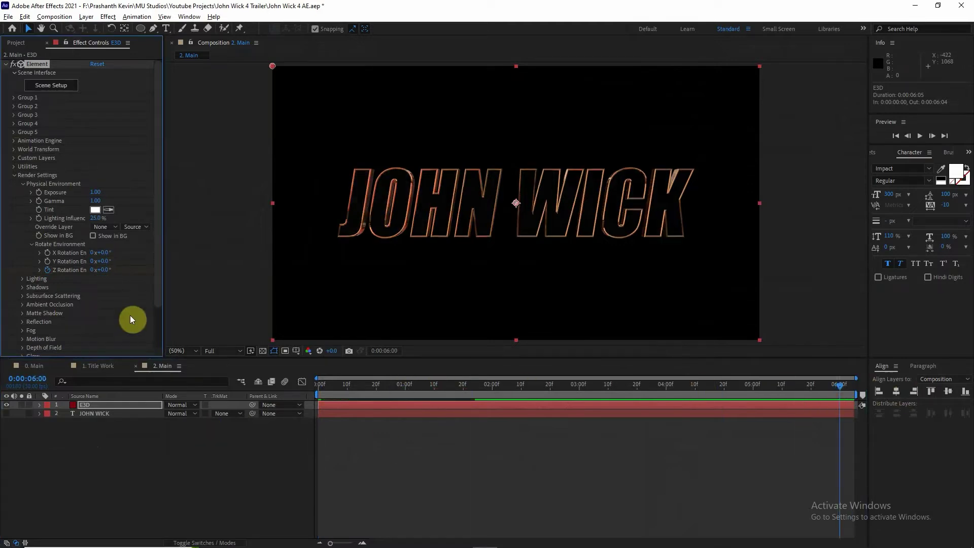
left_click(22, 183)
- Set Element's Add Lighting to Basic, then collapse the settings and deselect the layer
left_click(23, 193)
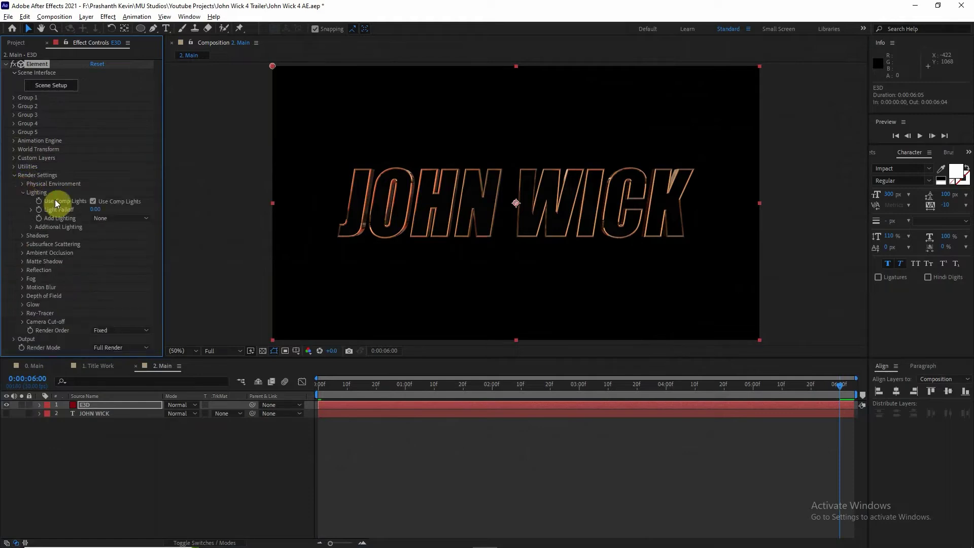
left_click(120, 218)
left_click(123, 304)
left_click(120, 218)
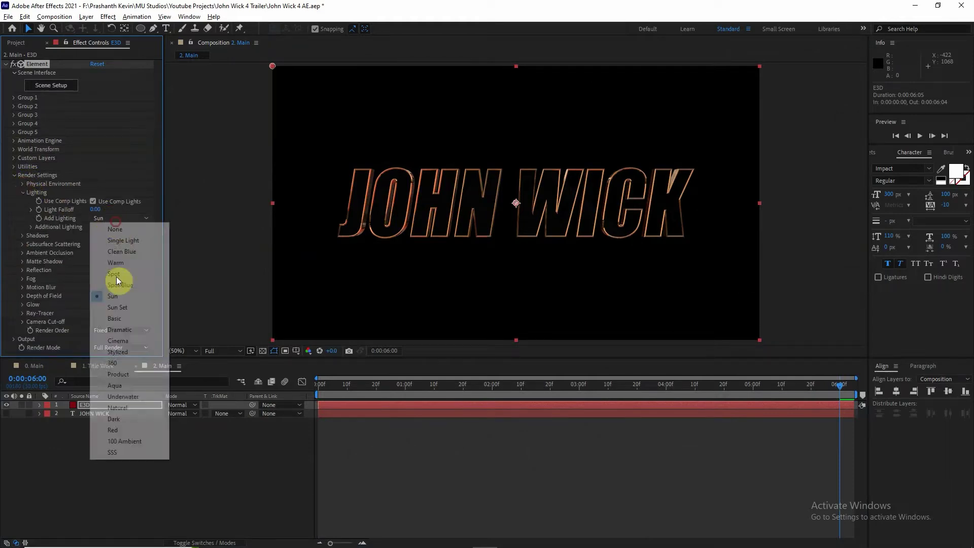
left_click(123, 307)
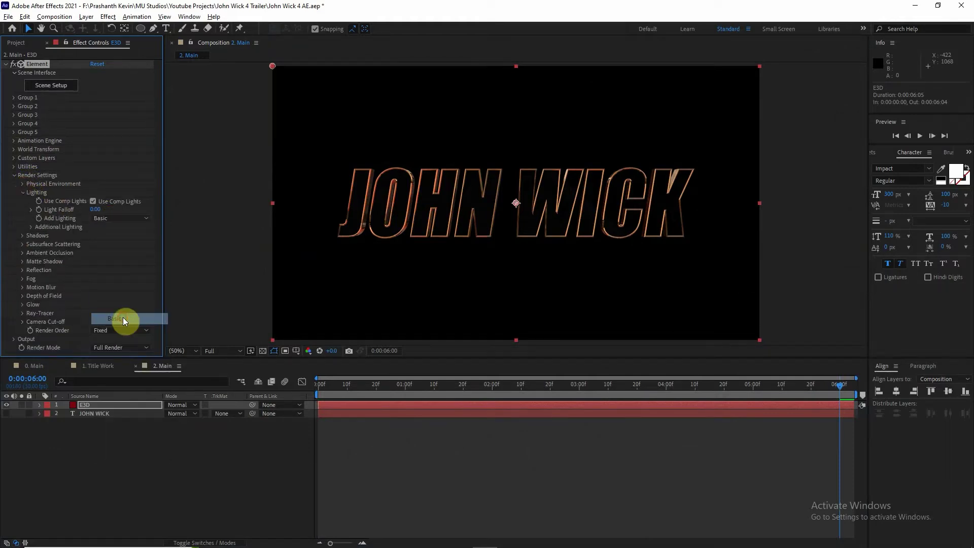
left_click(23, 192)
left_click(14, 175)
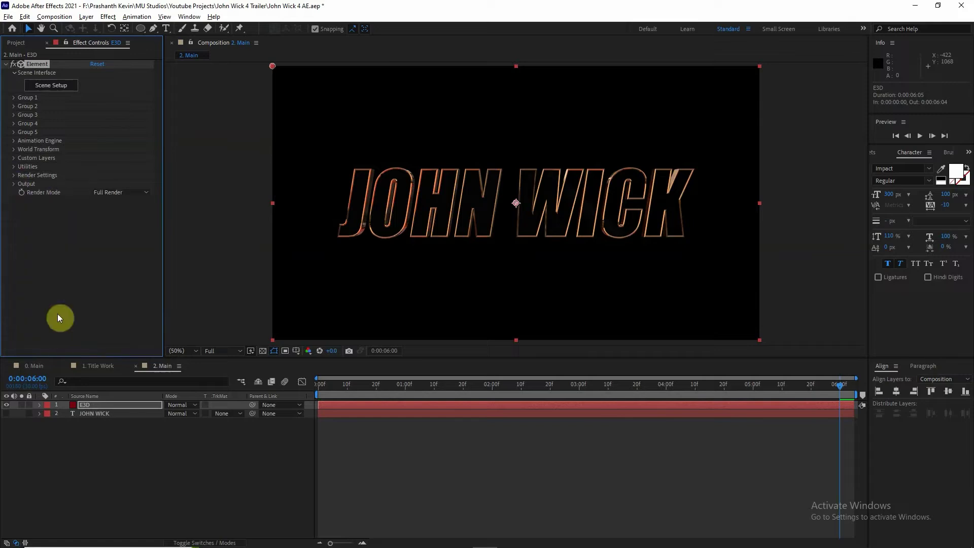
left_click(103, 461)
- Create an orange solid layer named Flare
right_click(103, 460)
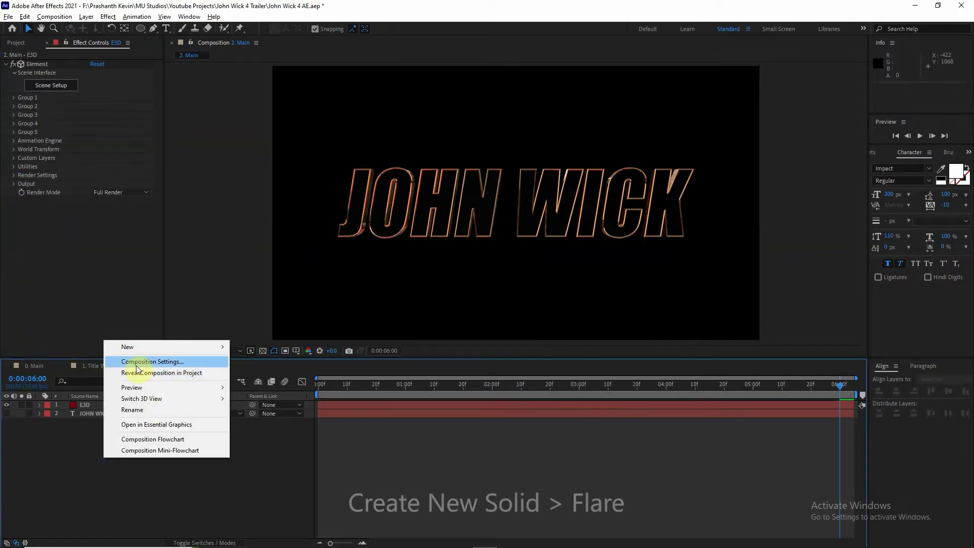
mouse_move(180, 343)
left_click(263, 375)
type("Flare")
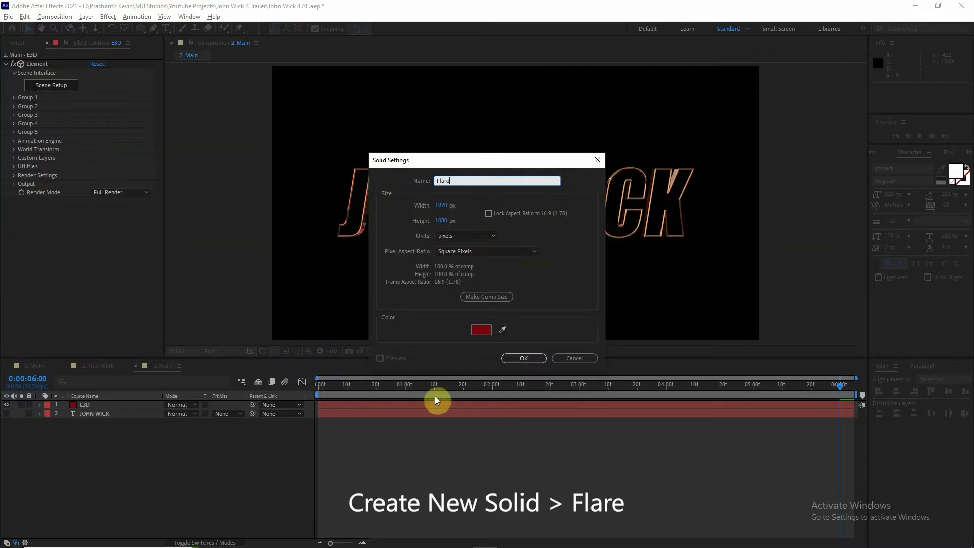
left_click(481, 330)
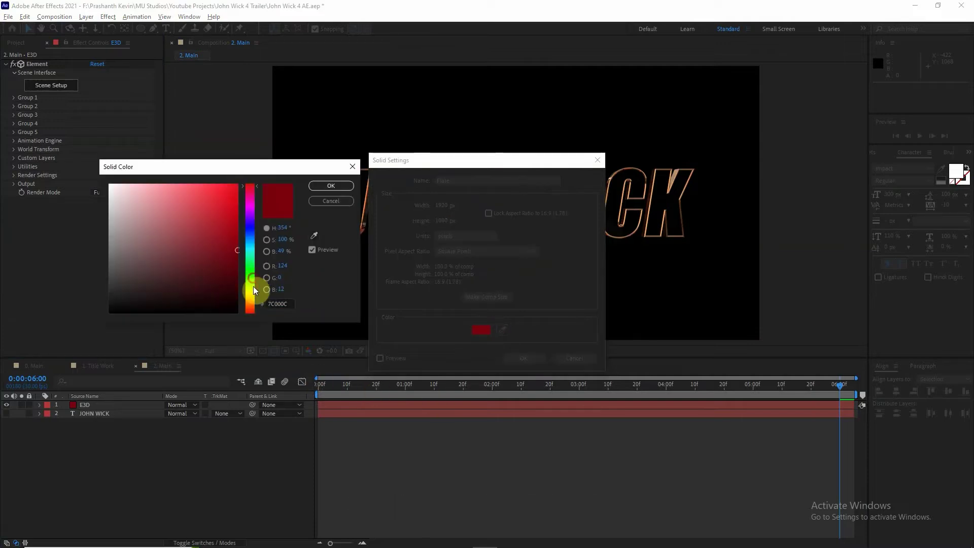
left_click_drag(253, 284, 257, 305)
left_click(331, 186)
left_click(523, 358)
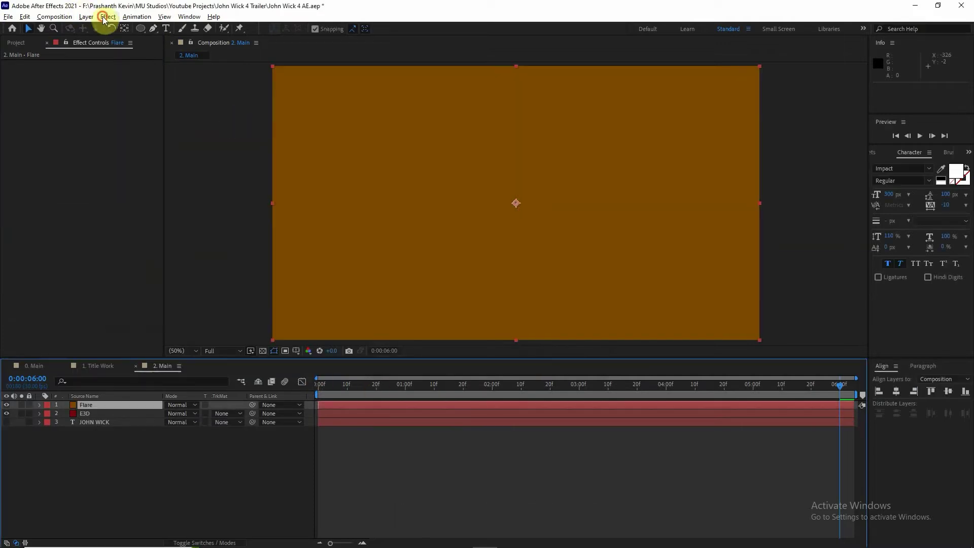
- Apply the Video Copilot Optical Flares effect to the Flare solid
left_click(108, 17)
mouse_move(160, 355)
left_click(274, 378)
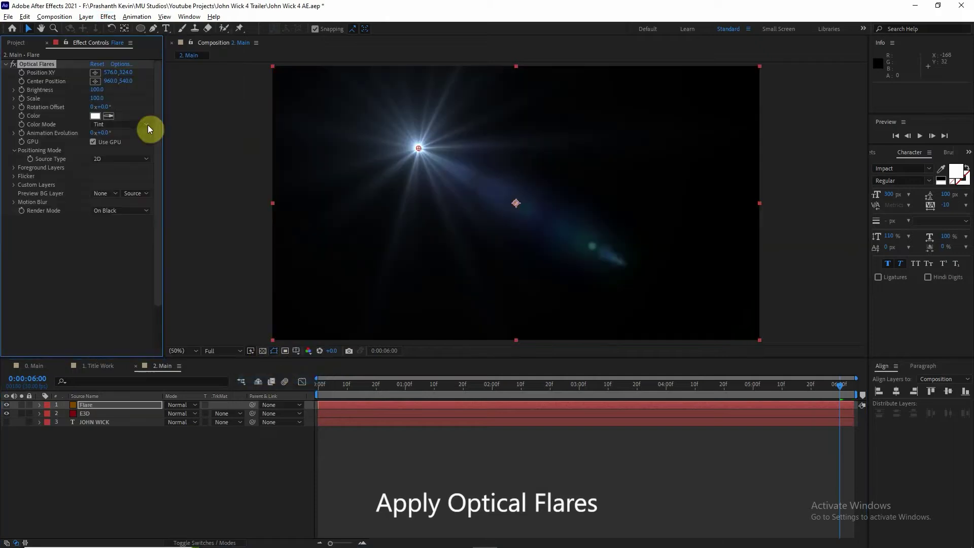
- Render the flare On Transparent, clear its element stack and load a Light preset
left_click(124, 210)
left_click(130, 235)
left_click(121, 64)
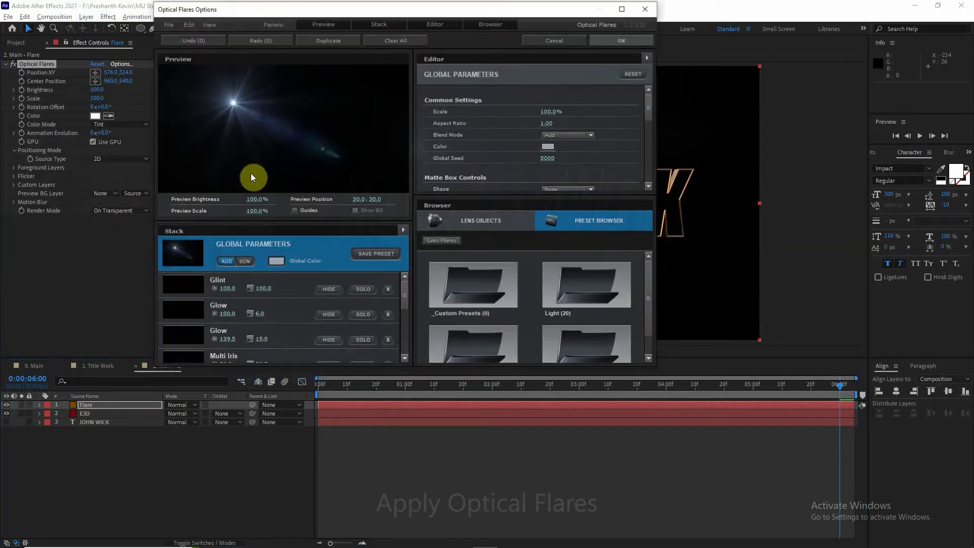
left_click(397, 43)
left_click(376, 202)
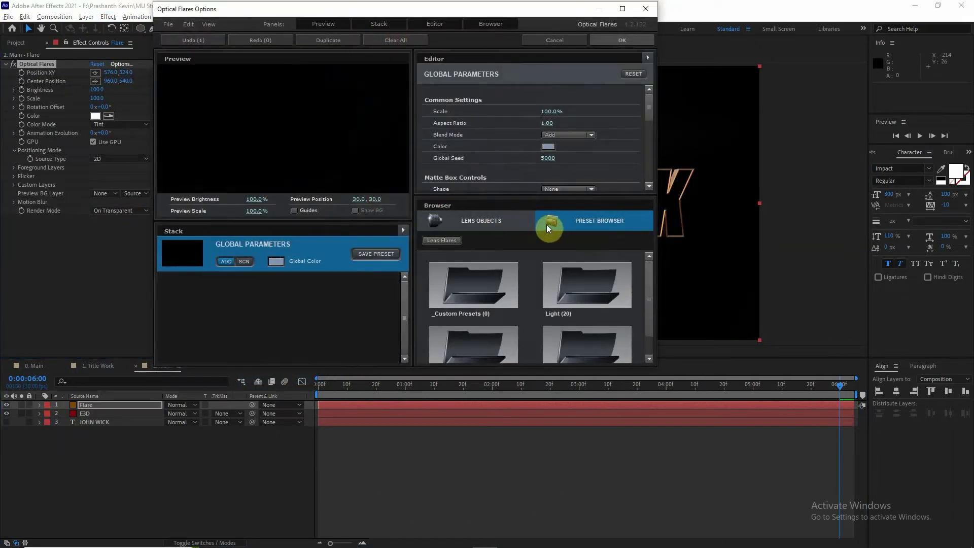
left_click(560, 279)
left_click(579, 350)
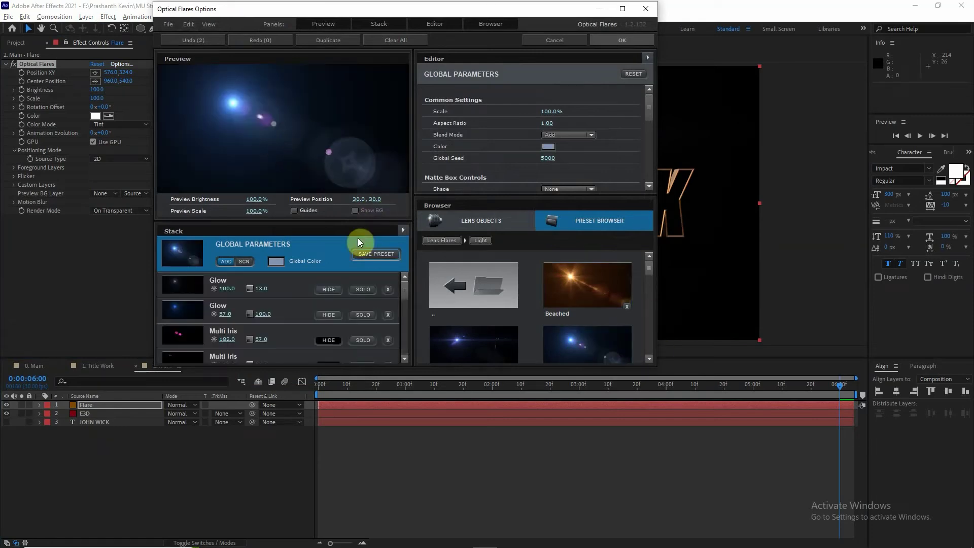
- Trim the stack to two Glows and set the first Glow to brightness 25, scale 15
left_click(388, 340)
left_click(389, 340)
left_click(388, 340)
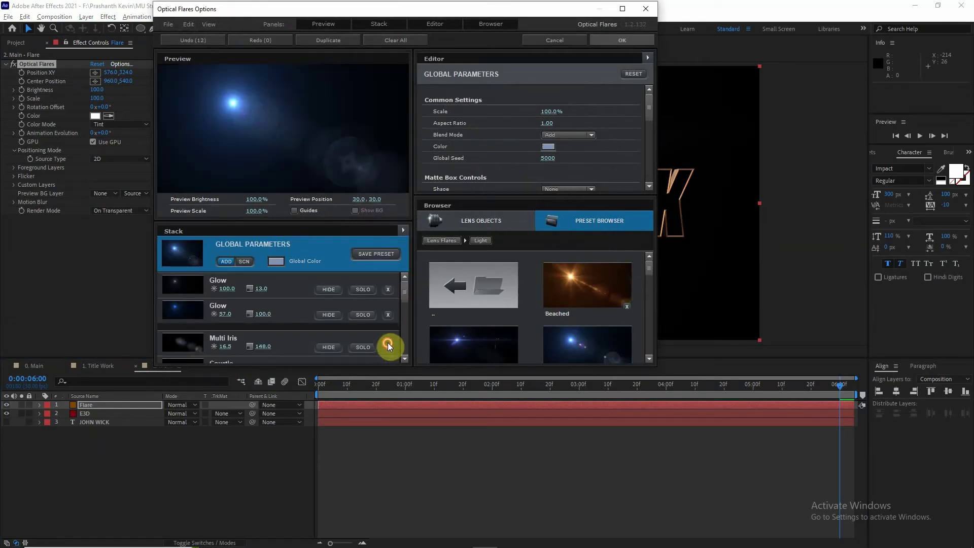
left_click(388, 340)
left_click(285, 287)
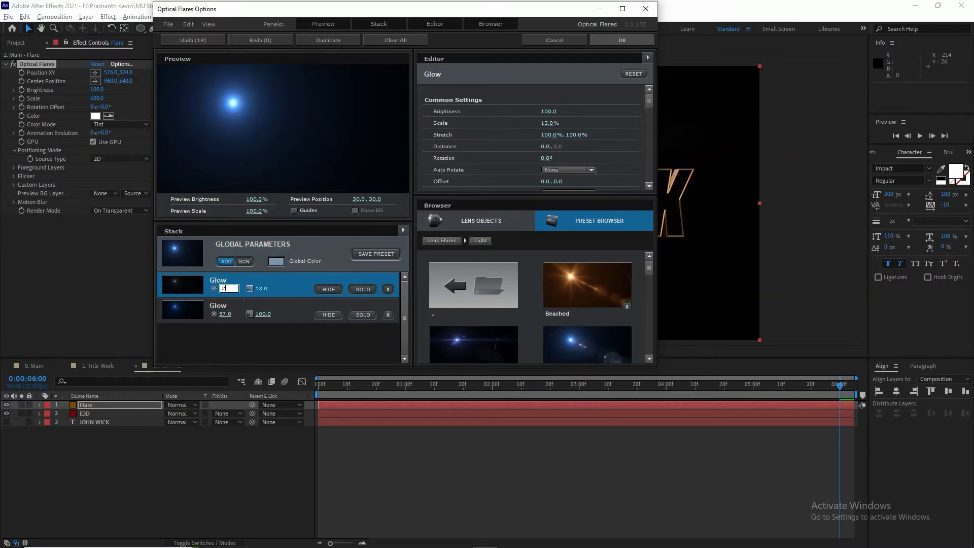
type("5")
left_click(256, 301)
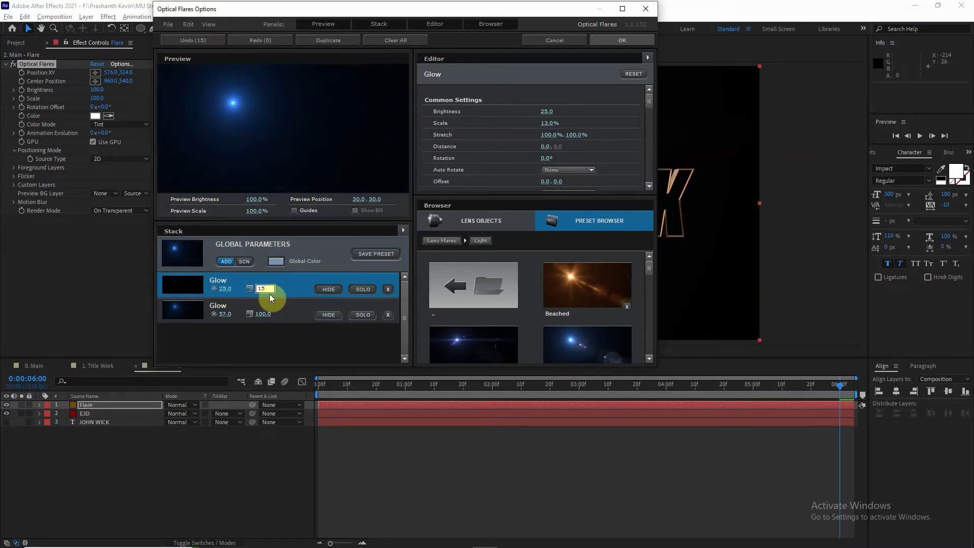
left_click(271, 299)
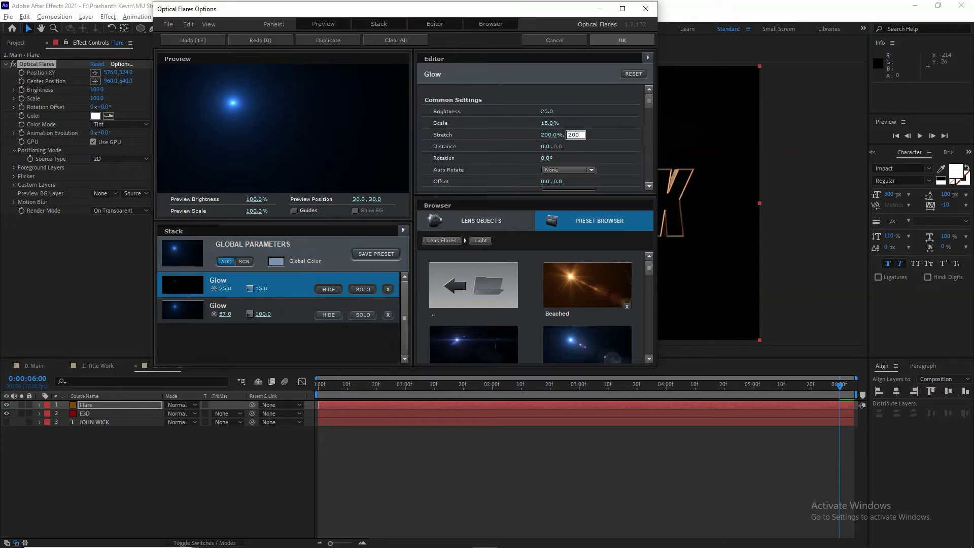
- Give the first Glow a Custom colour source with an orange Color 1
scroll(536, 169, "down", 3)
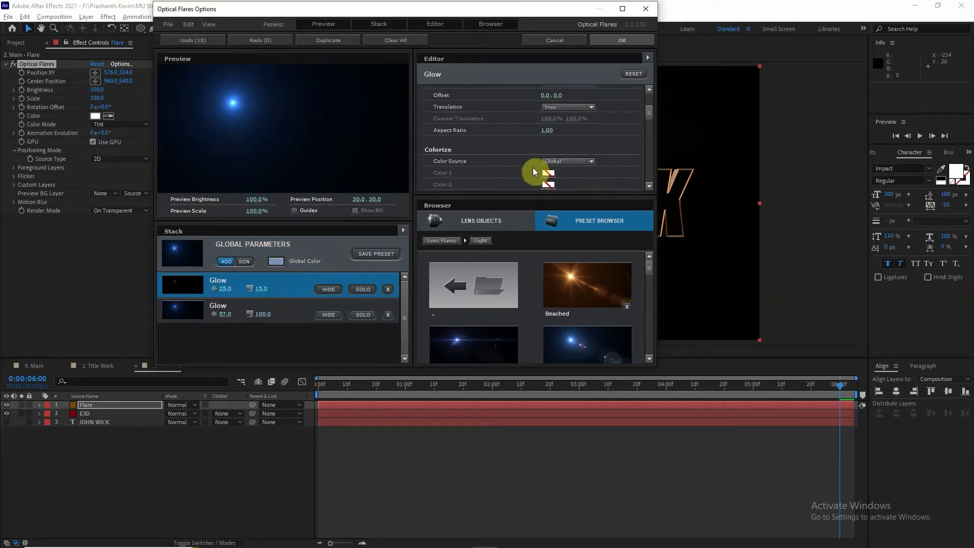
scroll(534, 171, "down", 3)
scroll(533, 171, "down", 2)
scroll(558, 132, "up", 1)
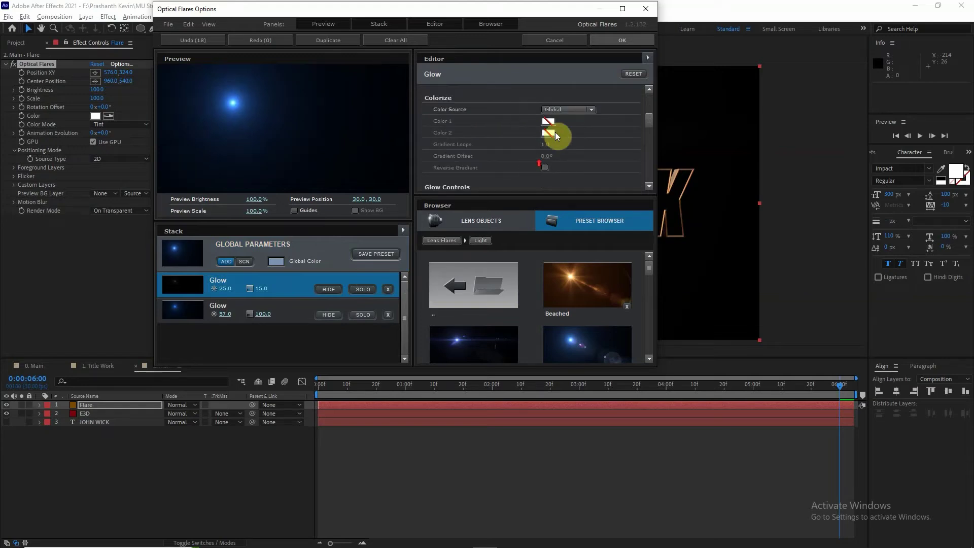
left_click(564, 109)
left_click(561, 123)
left_click(548, 121)
left_click(593, 186)
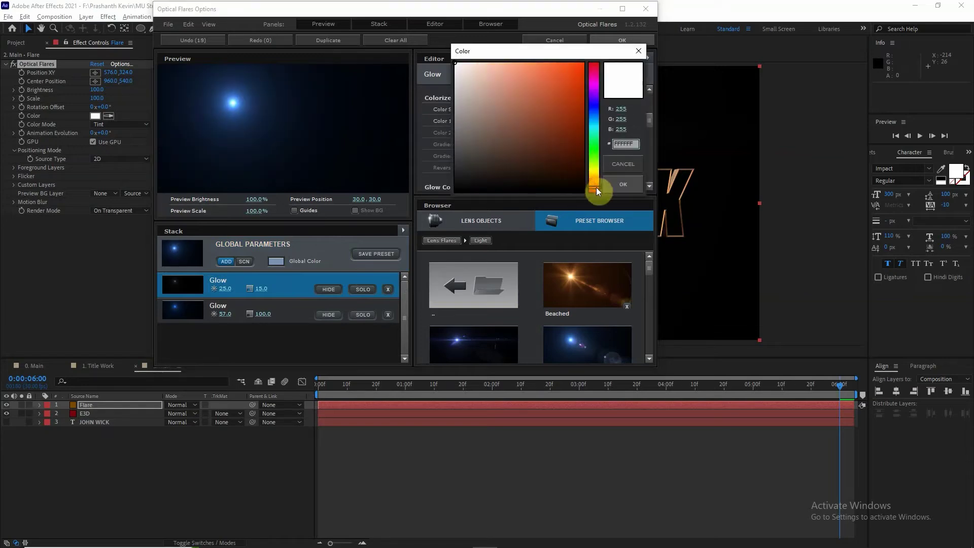
left_click_drag(550, 76, 596, 52)
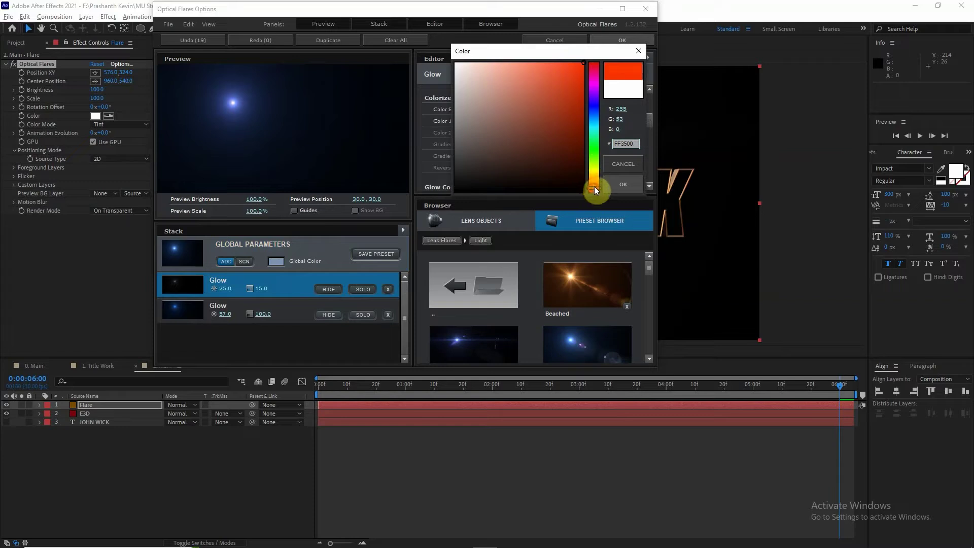
left_click(622, 184)
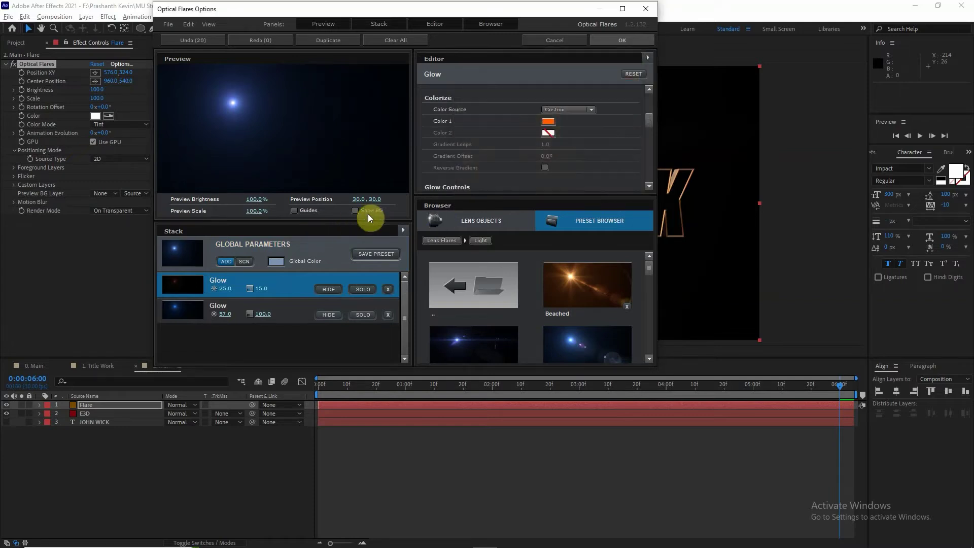
- Set the second Glow's brightness to 50 and scale to 50
left_click(282, 311)
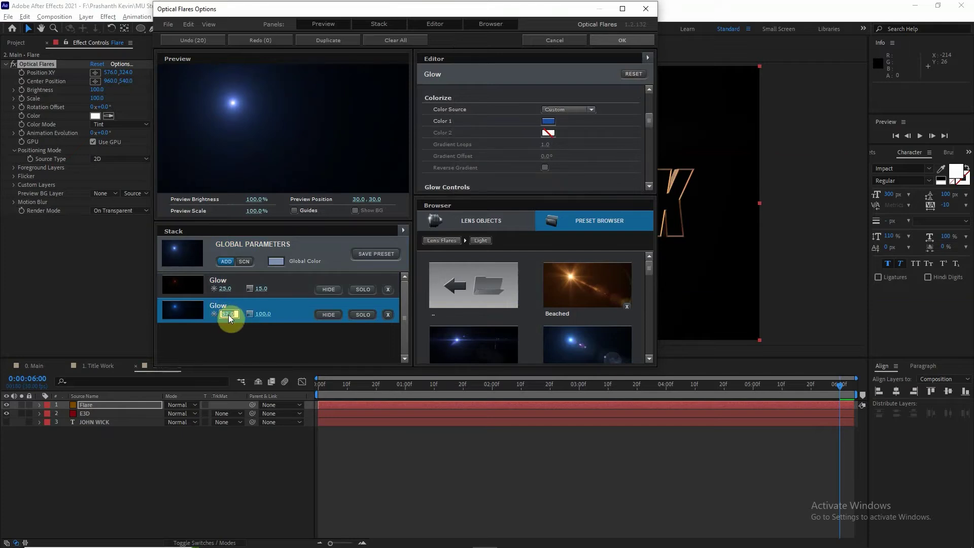
type("0")
key("Return")
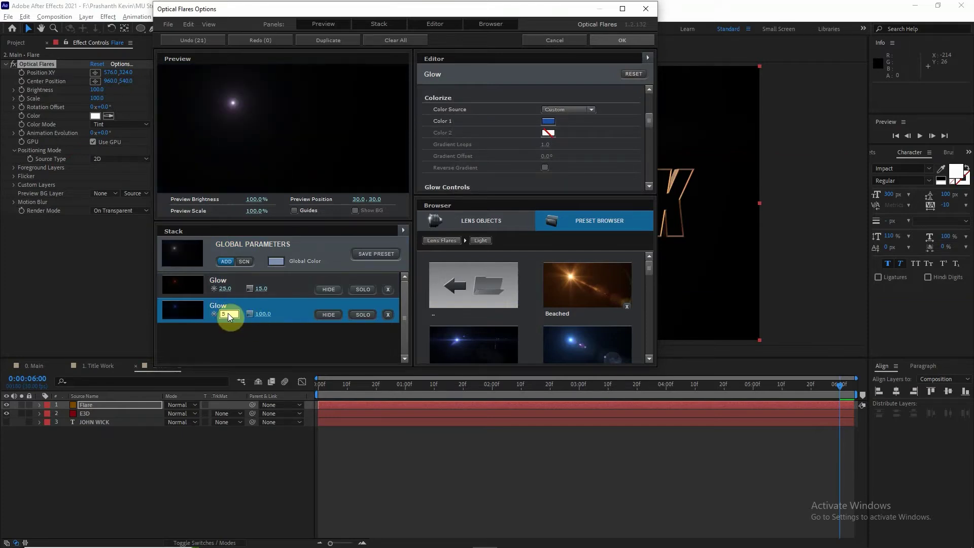
left_click(249, 317)
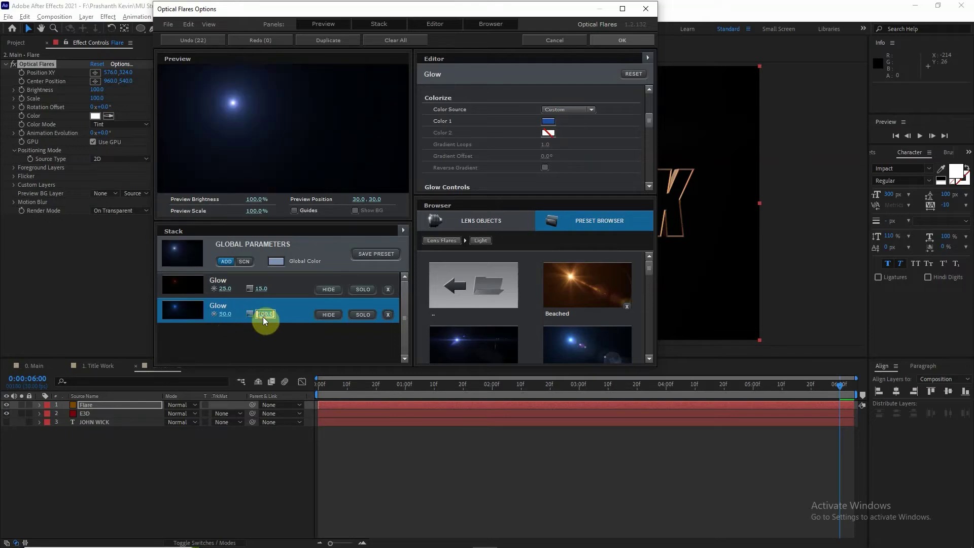
type("50")
left_click(262, 316)
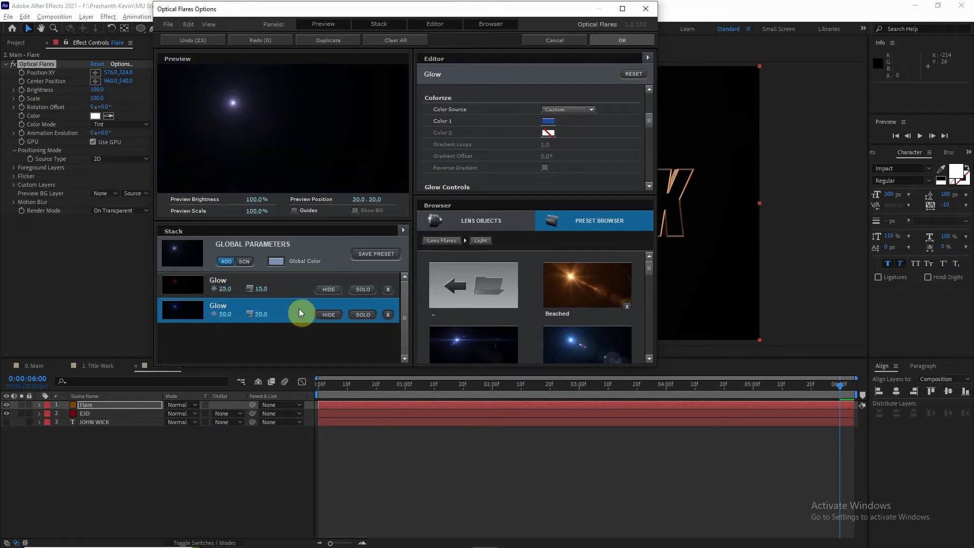
scroll(549, 142, "down", 1)
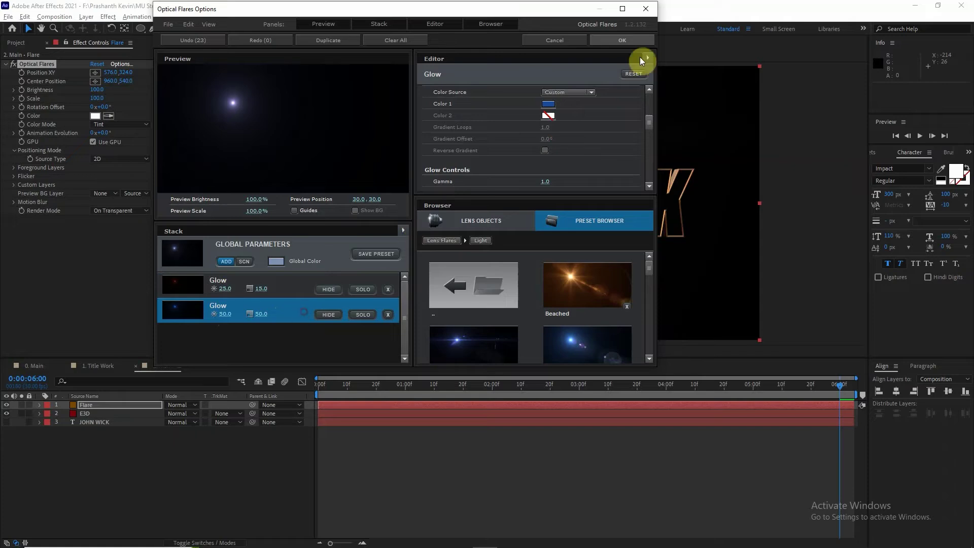
- Change the second Glow's Color 1 to an orange-red
left_click(548, 103)
left_click(594, 172)
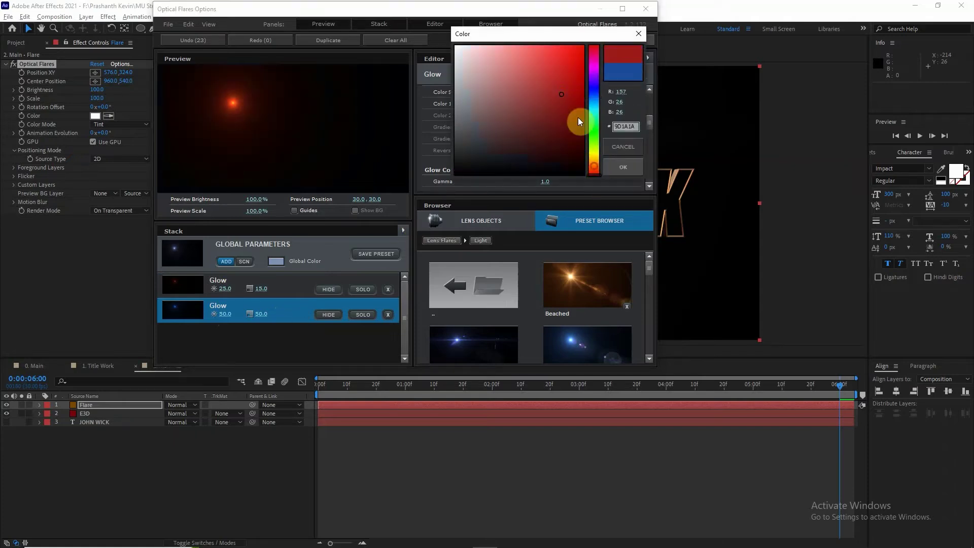
mouse_move(576, 65)
left_mouse_down()
mouse_move(539, 27)
mouse_move(549, 25)
mouse_move(561, 45)
left_mouse_up()
left_click(597, 176)
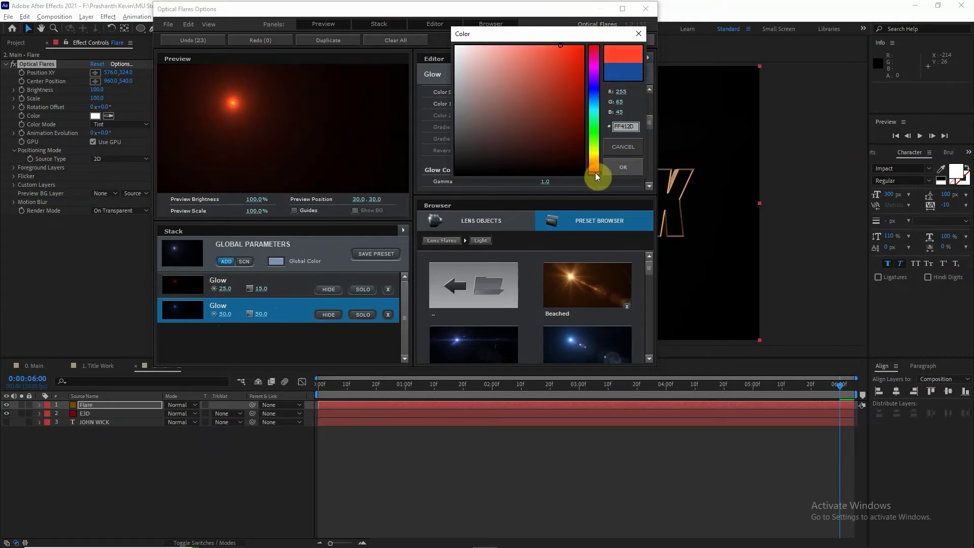
left_click(625, 170)
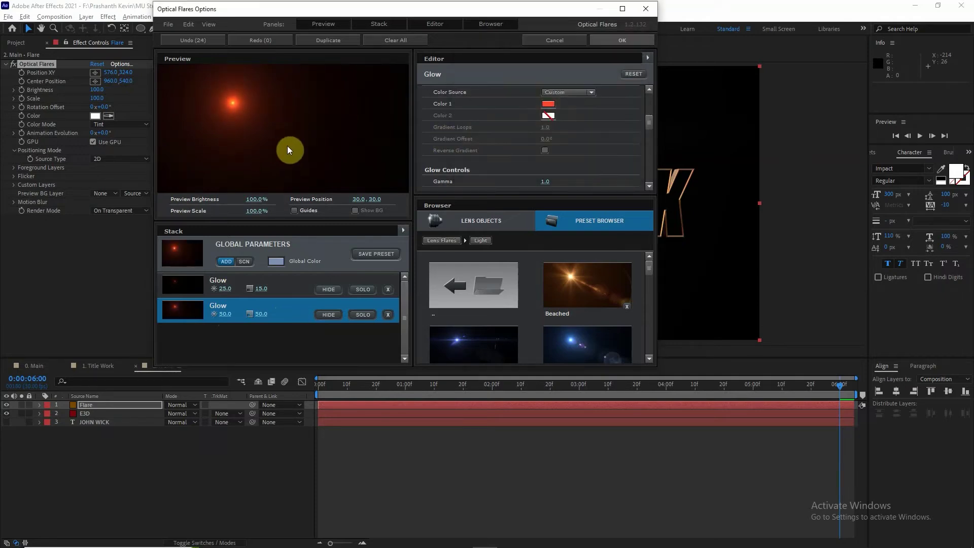
left_click(494, 223)
- Add a Streak element with brightness 75, scale 50 and a longer stretch
left_click(590, 343)
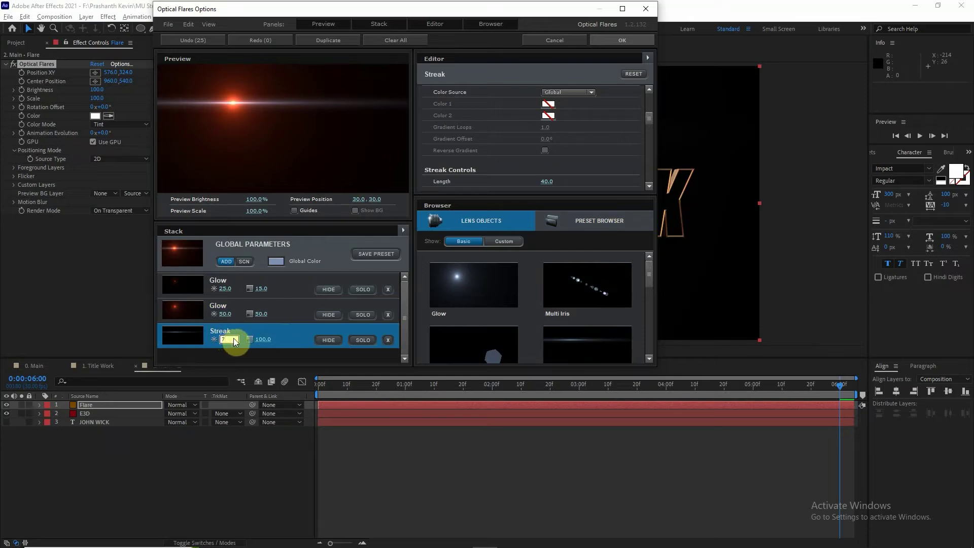
type("5")
key("Return")
type("0")
key("Return")
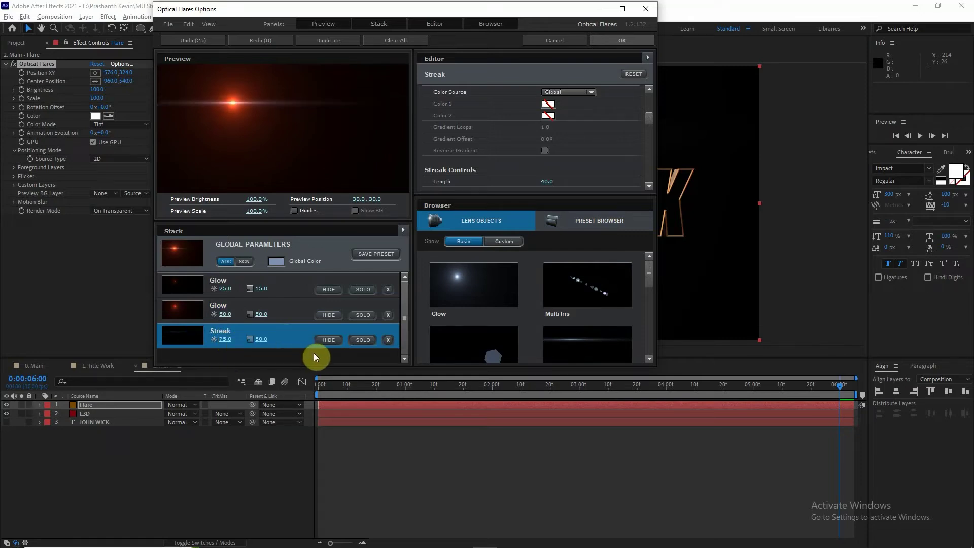
scroll(508, 142, "up", 3)
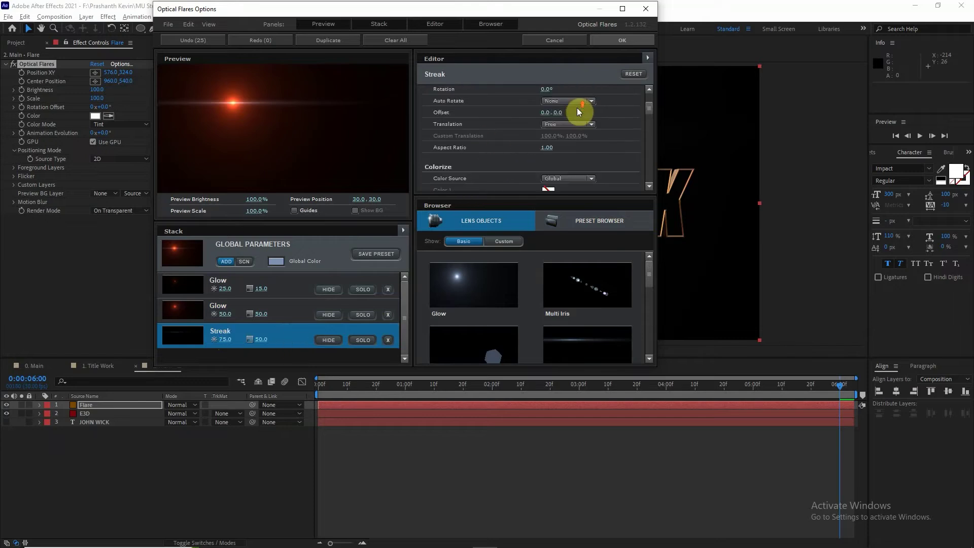
scroll(578, 113, "up", 2)
key("Return")
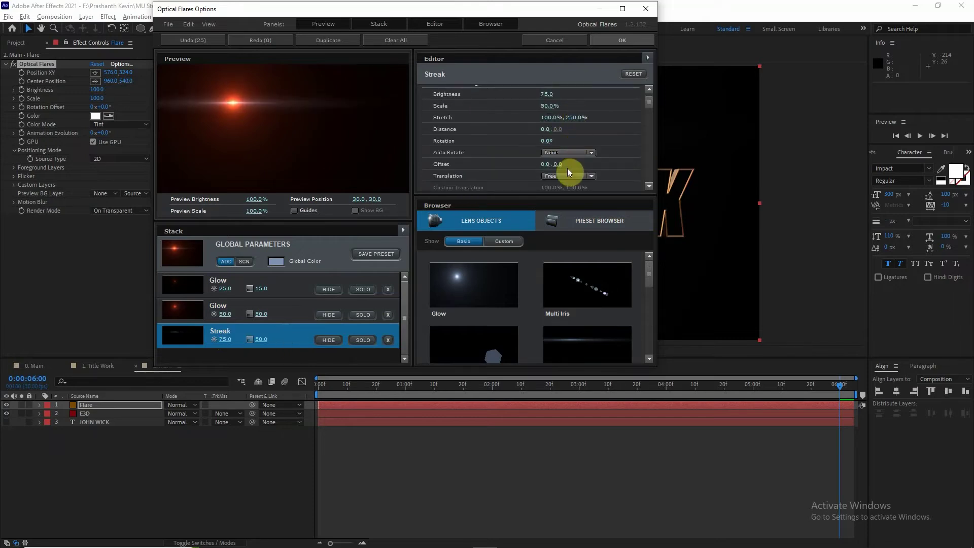
scroll(565, 167, "down", 4)
scroll(563, 163, "down", 2)
- Give the Streak a custom FF4F3C colour and apply the flare options
left_click(556, 142)
left_click(568, 155)
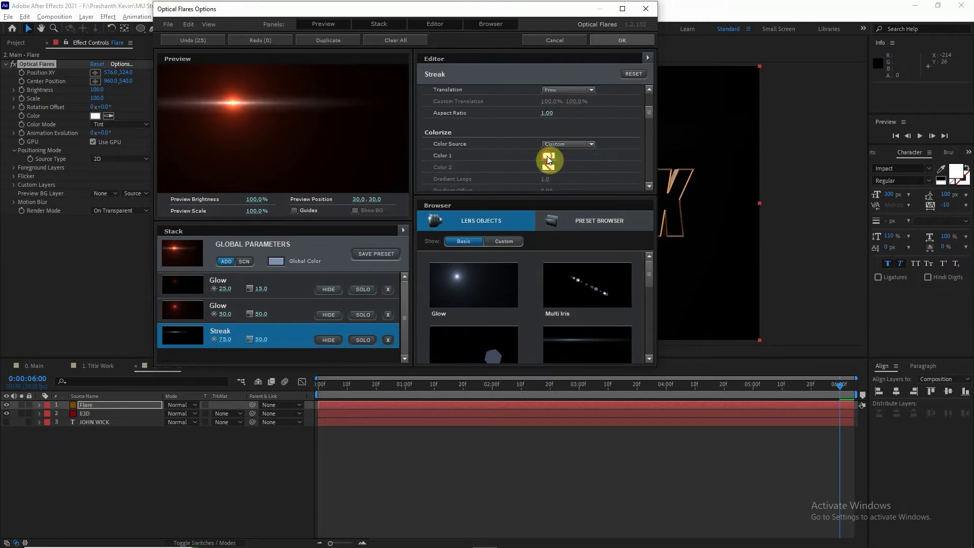
left_click(549, 155)
left_click(553, 96)
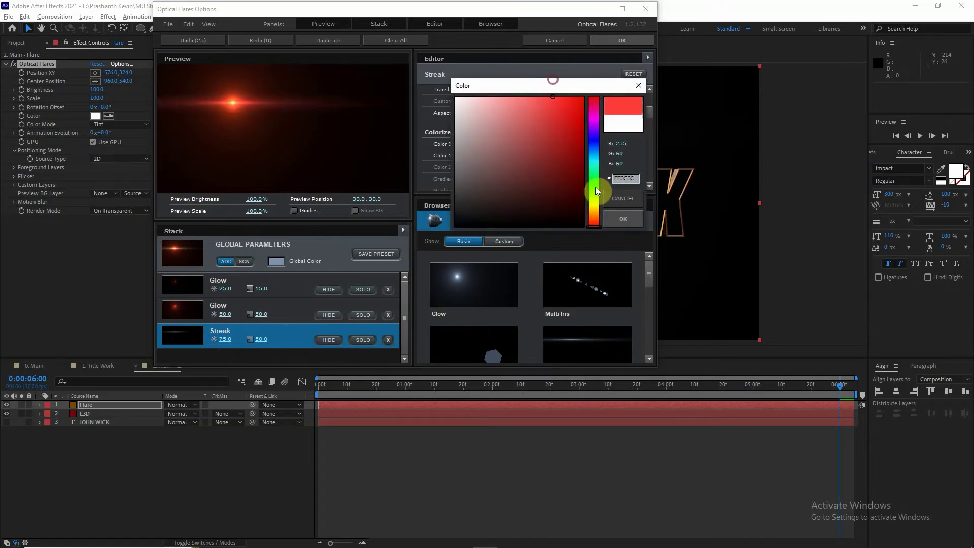
left_click_drag(600, 226, 603, 228)
left_click(622, 219)
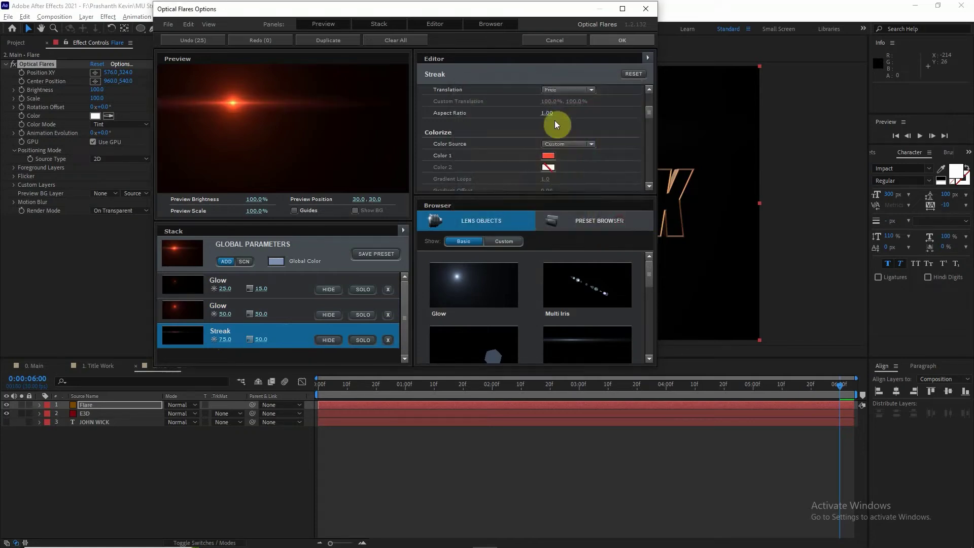
left_click(623, 40)
- Center the flare on the title at 930, 540 and move the Flare layer beneath the text layers
left_click_drag(416, 150, 507, 203)
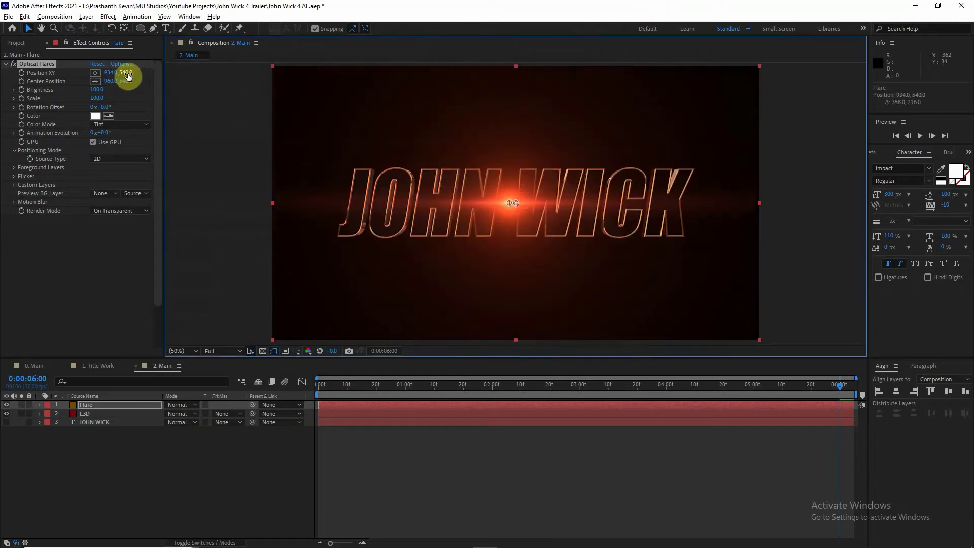
left_click(111, 73)
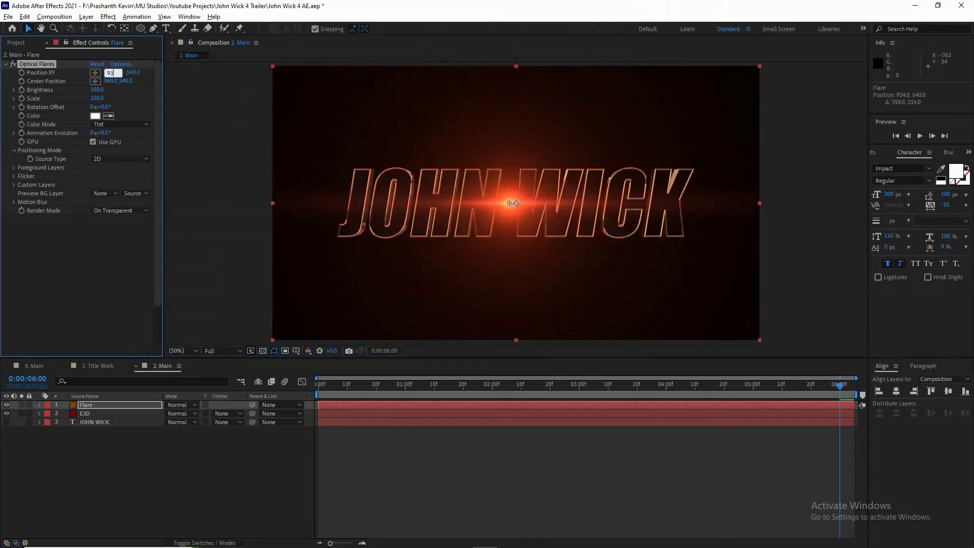
type("0")
key("Return")
left_click_drag(109, 409, 167, 487)
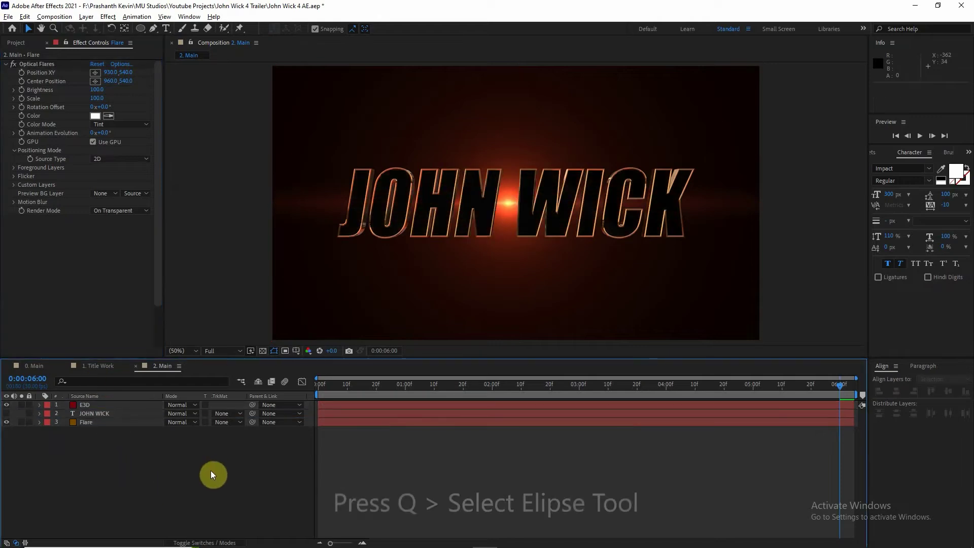
left_click(115, 422)
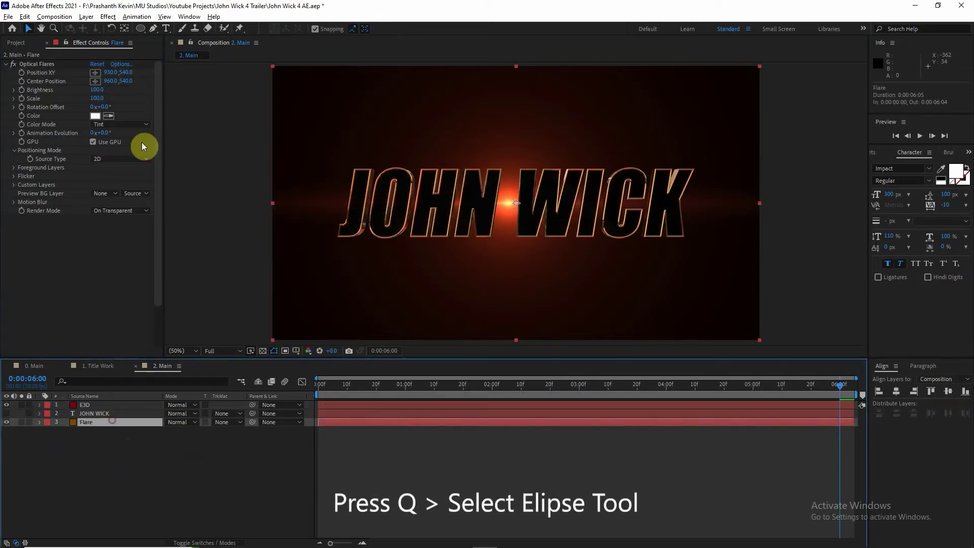
- Add a full-frame ellipse mask to the Flare layer and flatten it slightly vertically
left_click(149, 31)
double_click(140, 31)
key("v")
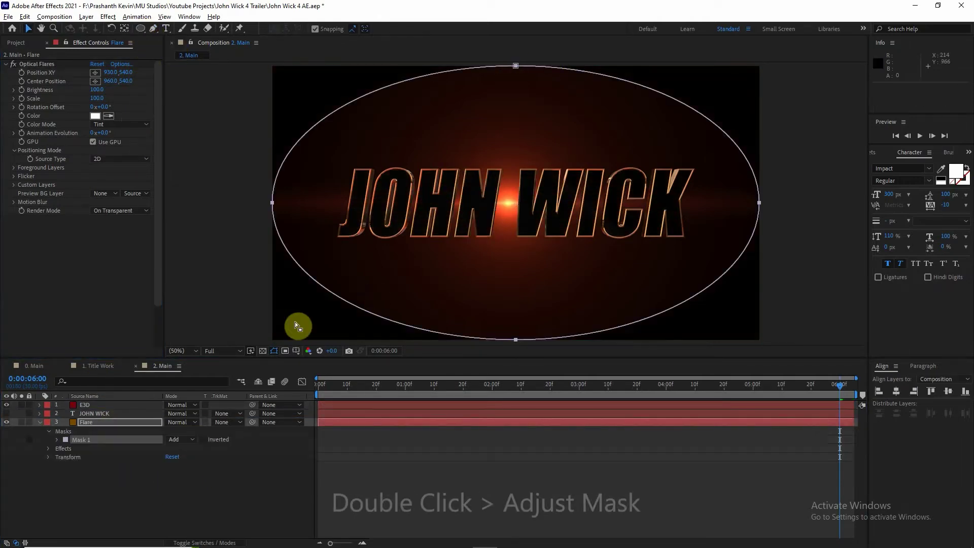
left_click(296, 351)
left_click(330, 374)
double_click(516, 65)
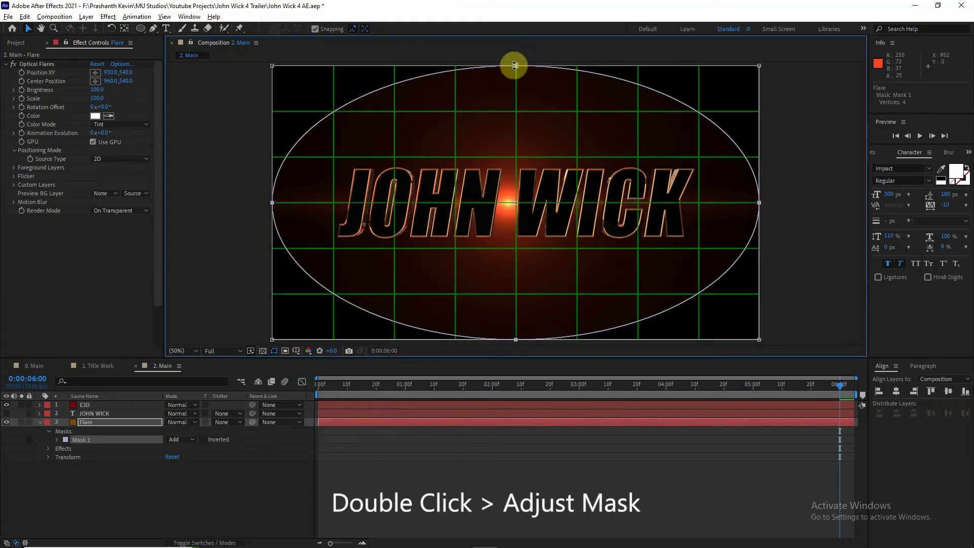
left_click_drag(516, 65, 515, 92)
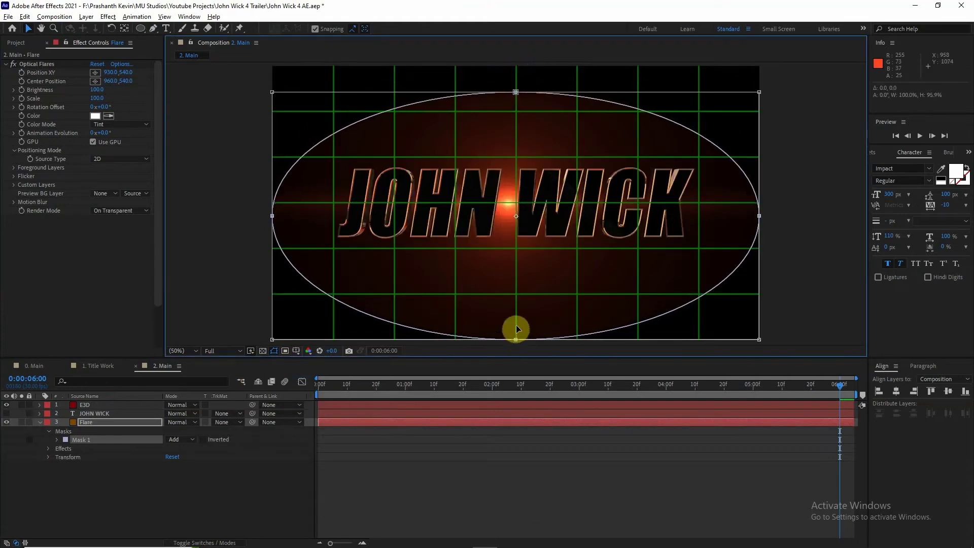
left_click_drag(515, 339, 516, 314)
- Set the Flare mask's feather to 250 and turn off the composition grid
left_click(102, 422)
key("f")
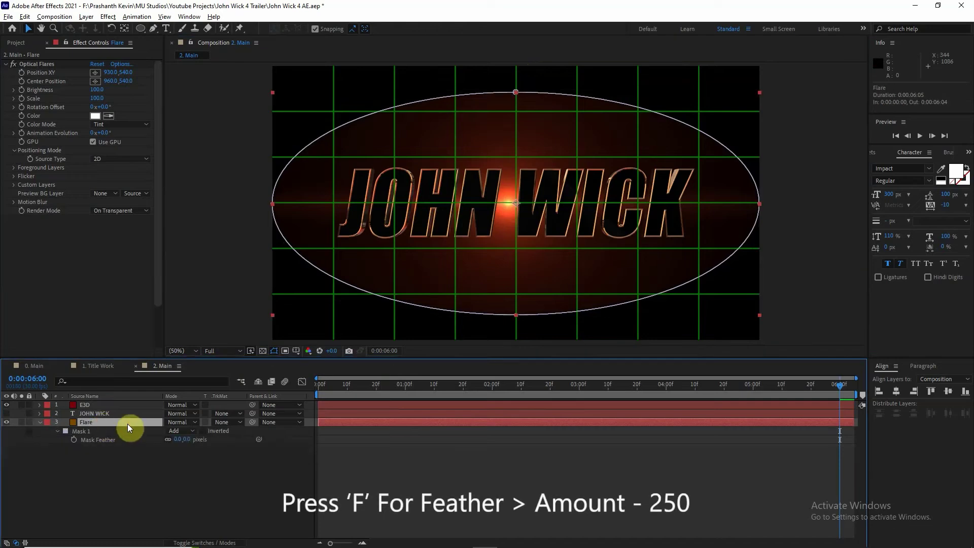
left_click(192, 439)
type("250")
key("Return")
left_click(162, 469)
left_click(297, 350)
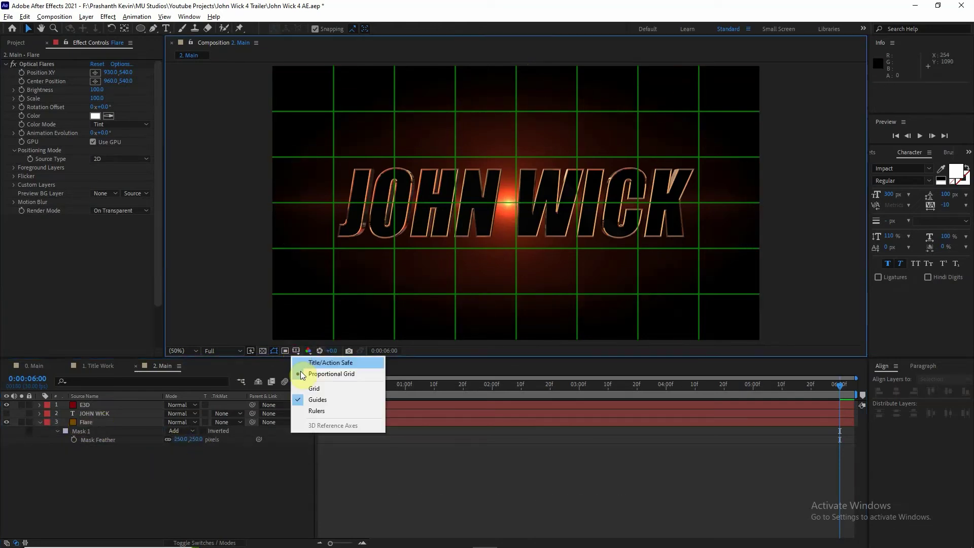
left_click(301, 371)
left_click(40, 422)
right_click(73, 486)
- Add Adjustment Layer 1 with the Transform effect, then select the E3D layer
mouse_move(117, 376)
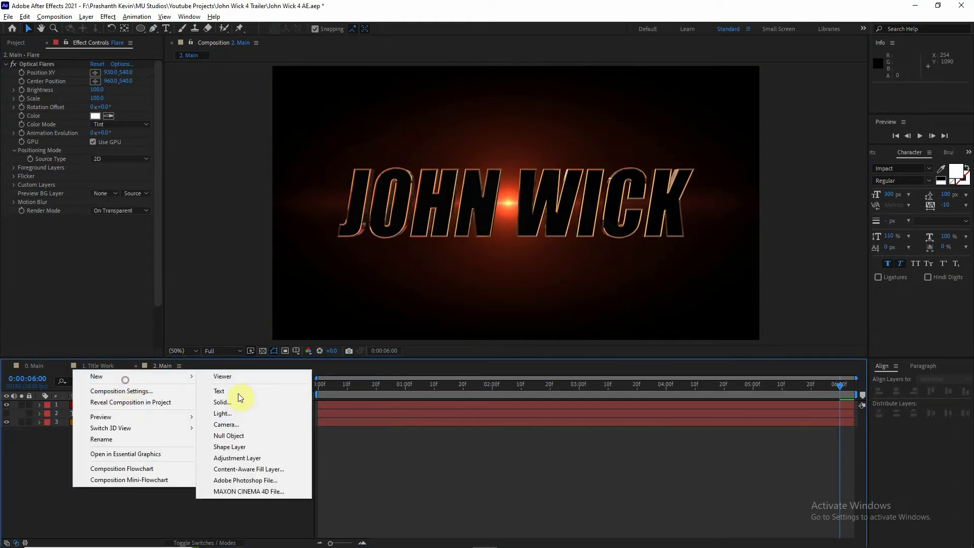
left_click(249, 456)
key("ctrl+5")
type("trans")
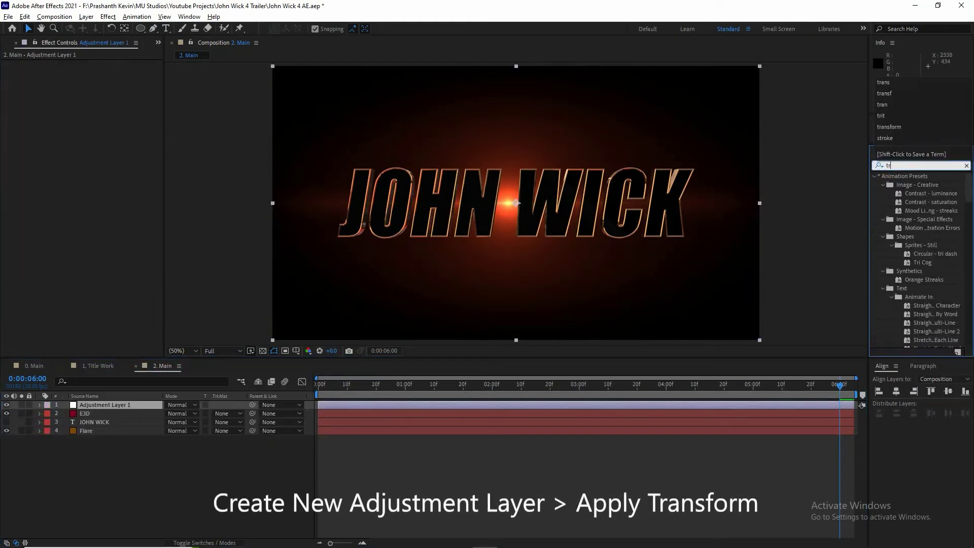
left_click_drag(914, 220, 102, 406)
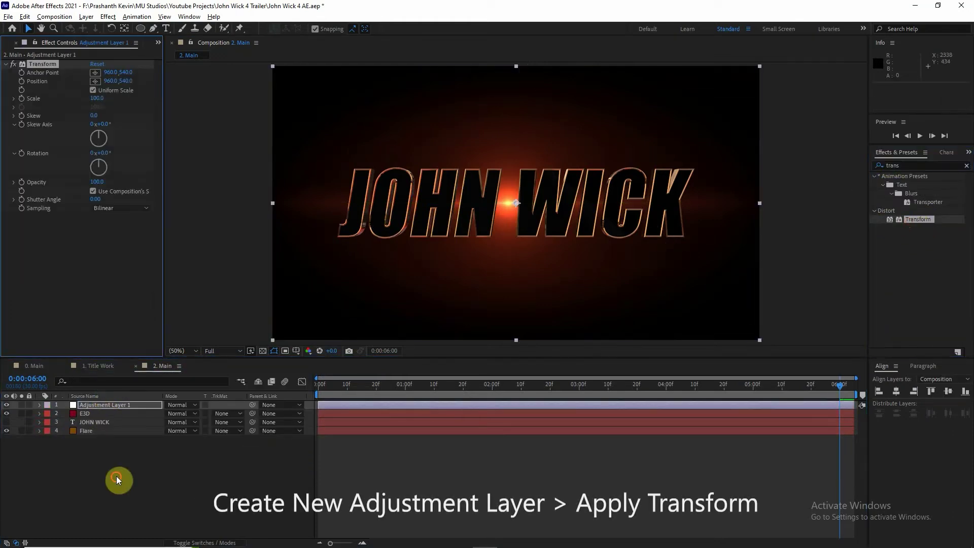
left_click(122, 465)
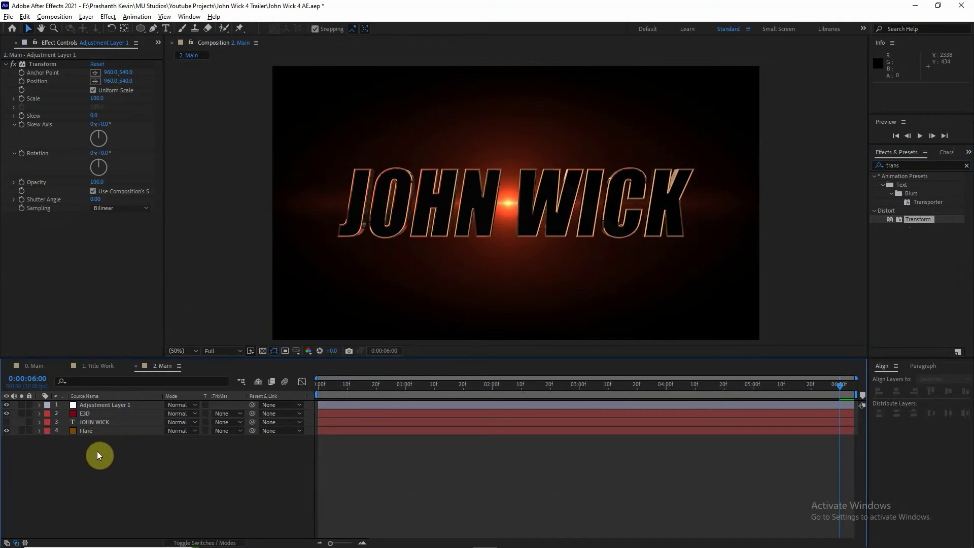
left_click(87, 414)
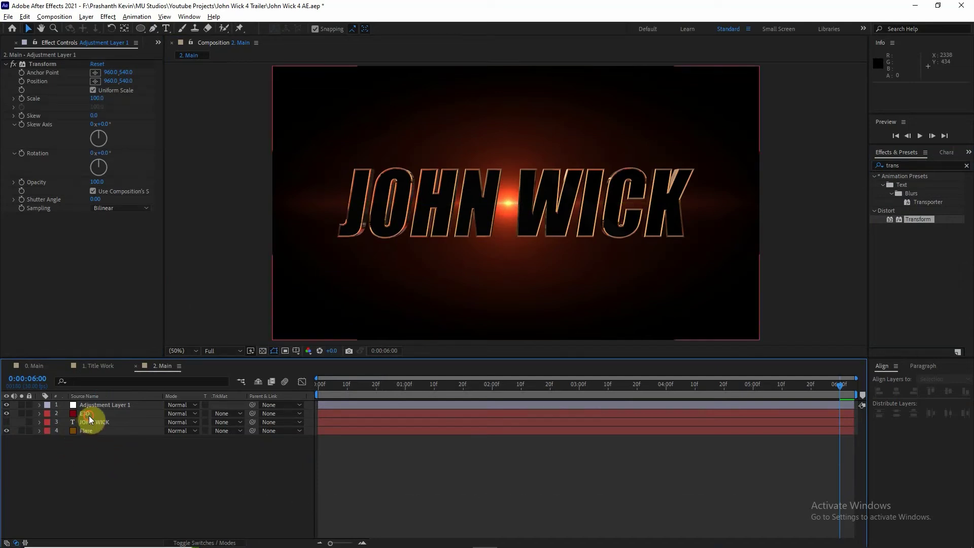
left_click(14, 98)
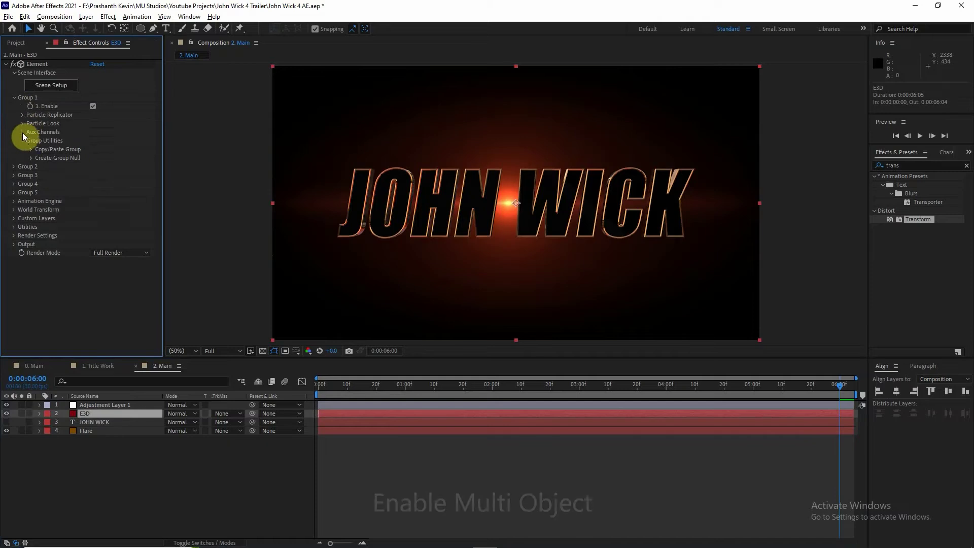
- Enable Multi-Object on E3D and keyframe Y Rotation Multi from 15° at the start to 0° at 2 seconds
left_click(23, 124)
left_click(31, 192)
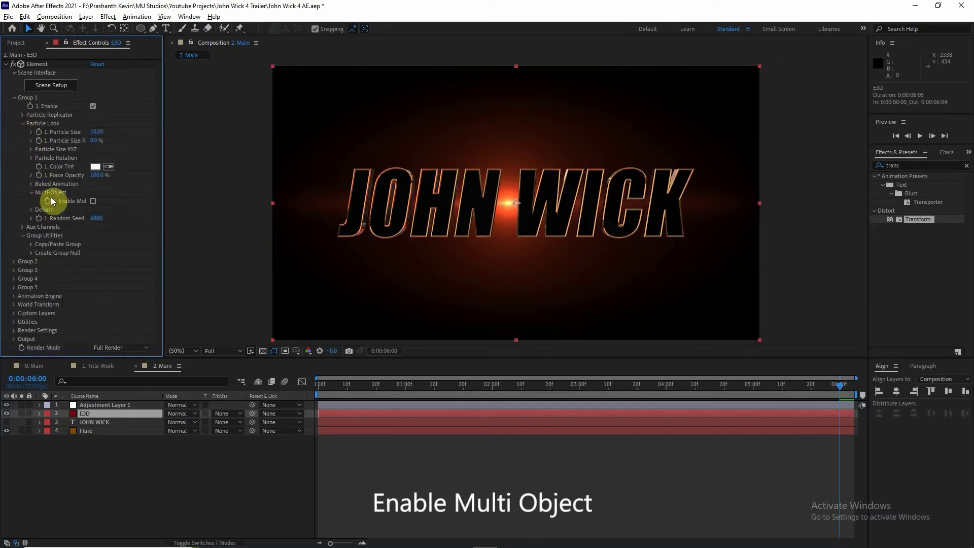
left_click(93, 201)
scroll(93, 197, "down", 3)
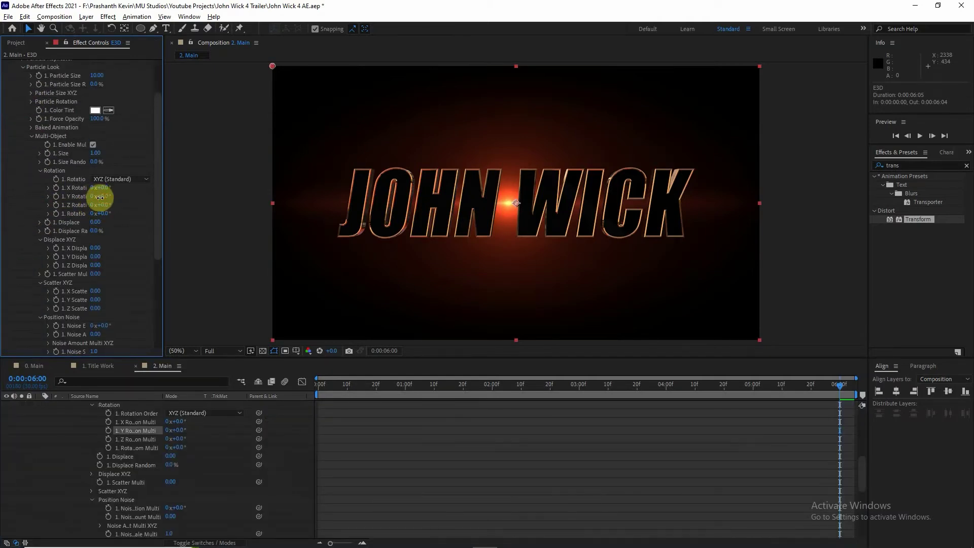
mouse_move(98, 196)
left_mouse_down()
mouse_move(89, 197)
mouse_move(106, 196)
left_mouse_up()
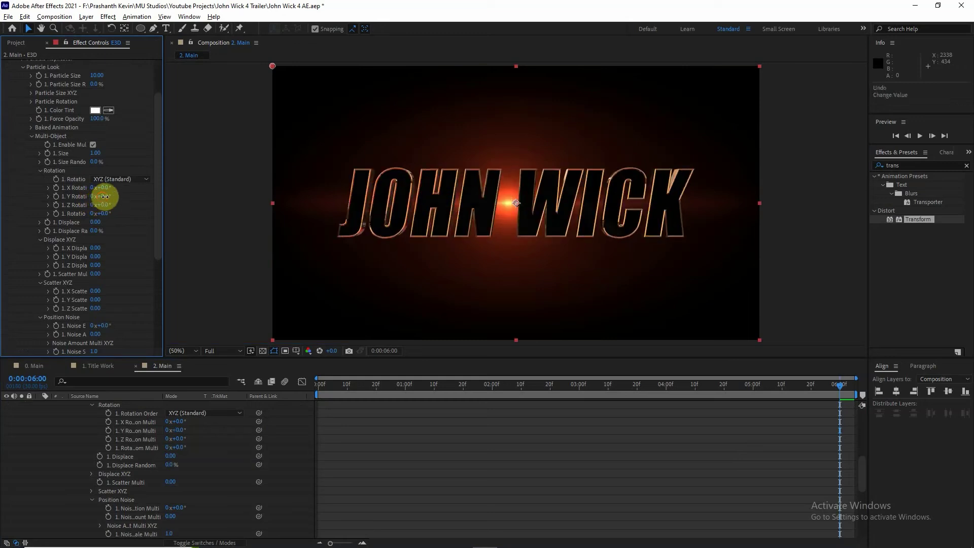
key("Home")
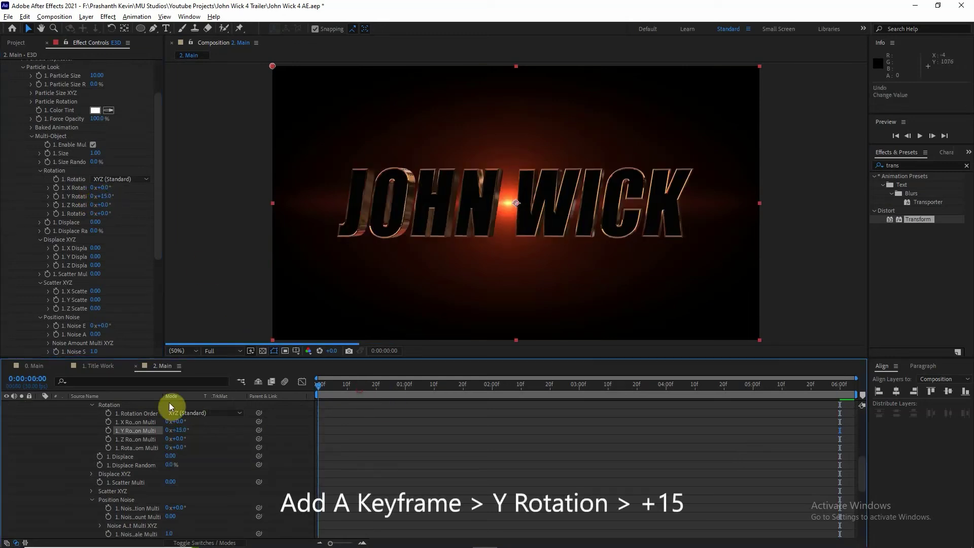
left_click(55, 196)
left_click_drag(424, 388, 493, 387)
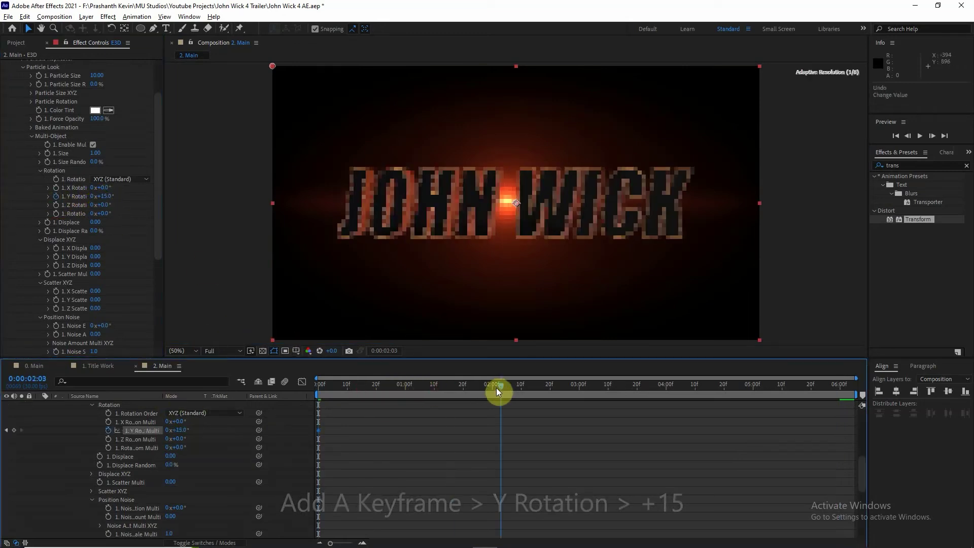
left_click_drag(118, 196, 104, 195)
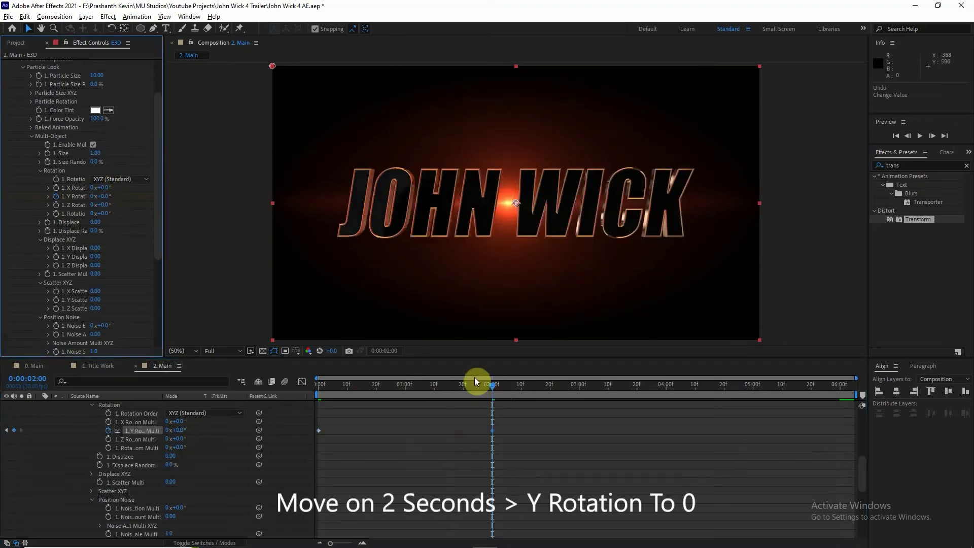
left_click_drag(472, 385, 319, 389)
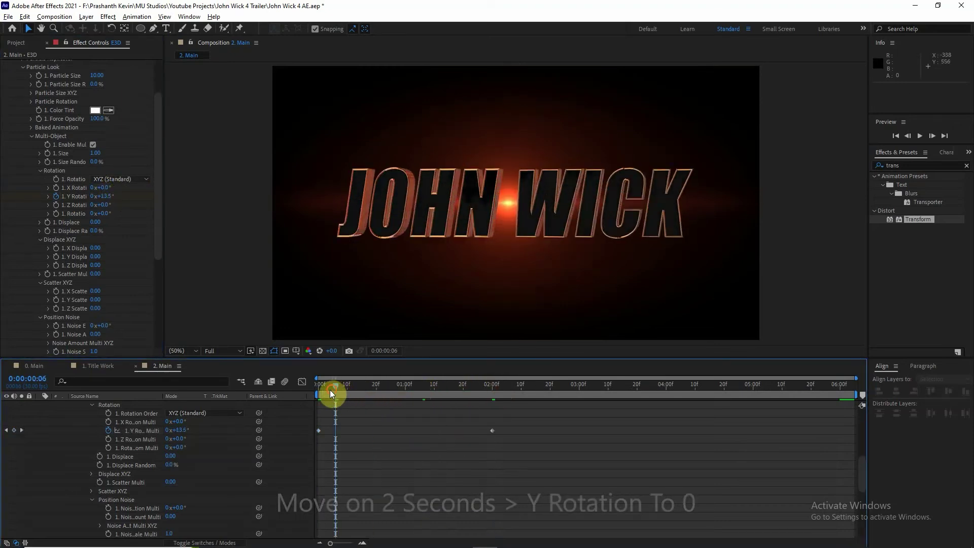
- Clear the effects search and collapse the Displace XYZ, Scatter XYZ and Position Noise groups
left_click(967, 165)
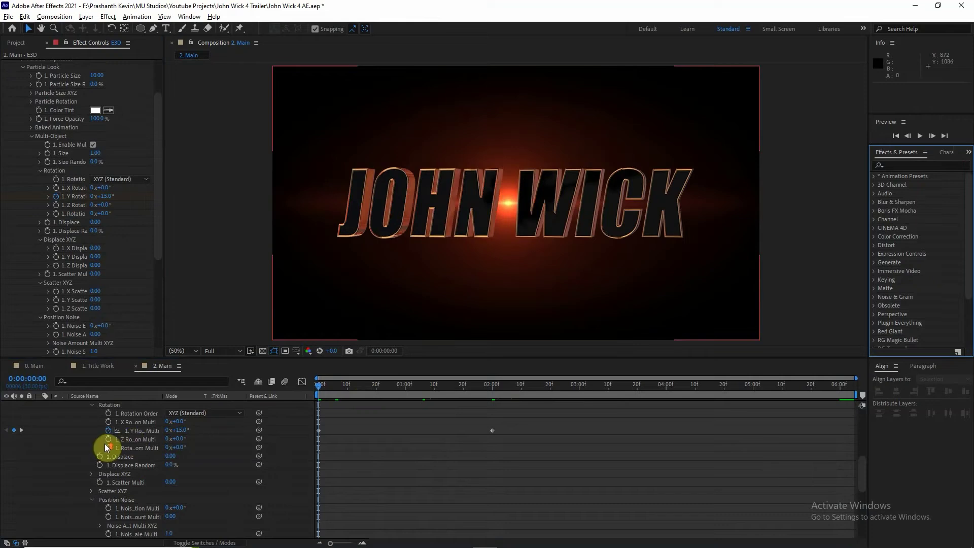
scroll(105, 444, "up", 5)
scroll(138, 437, "up", 5)
left_click(39, 244)
left_click(40, 240)
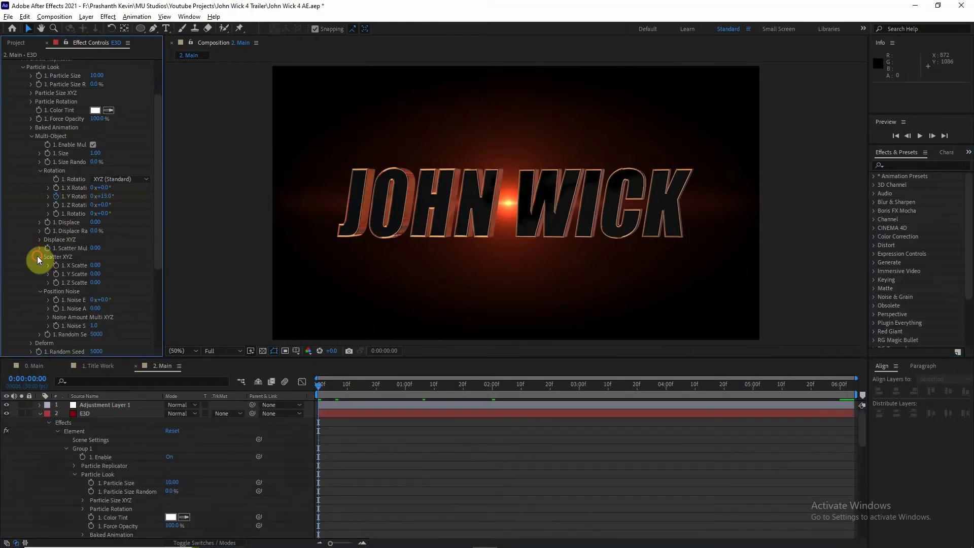
left_click(38, 257)
left_click(39, 265)
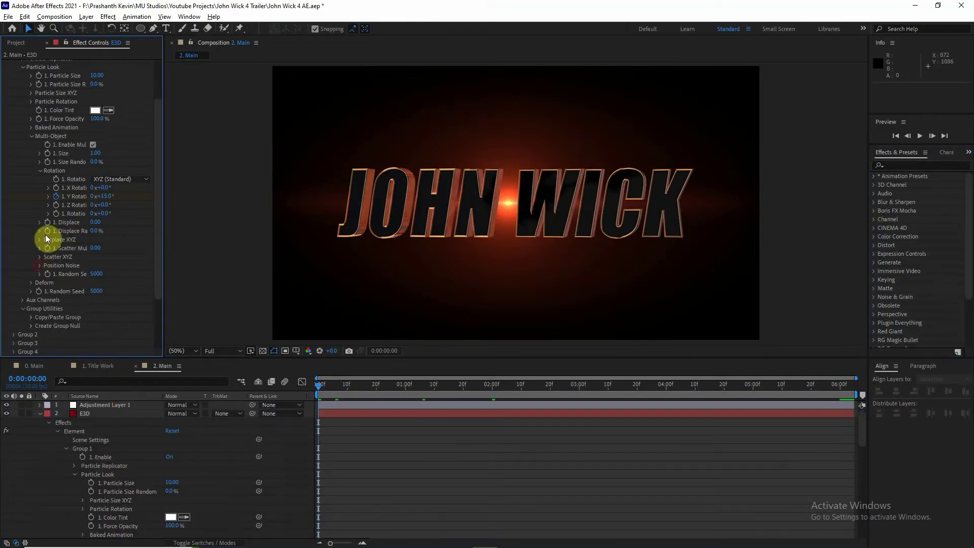
- Collapse the Multi-Object, Particle Look and Group 1 settings, then show E3D's keyframed properties with U
left_click(31, 136)
left_click(22, 123)
left_click(13, 99)
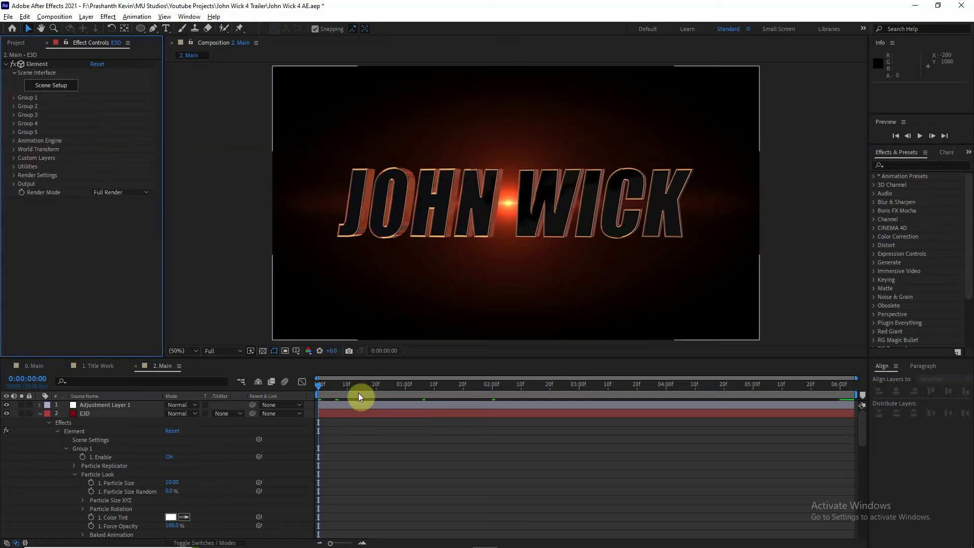
left_click(345, 415)
key("u")
left_click(368, 420)
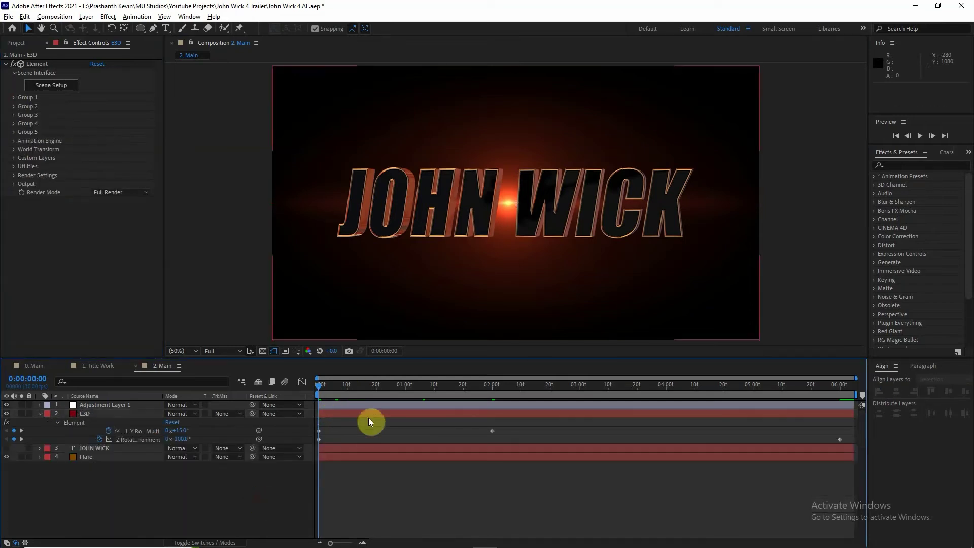
- Keyframe Adjustment Layer 1's Transform Scale at 100 at 2 seconds and 130 at 0:00:00:00
key("u")
left_click(67, 406)
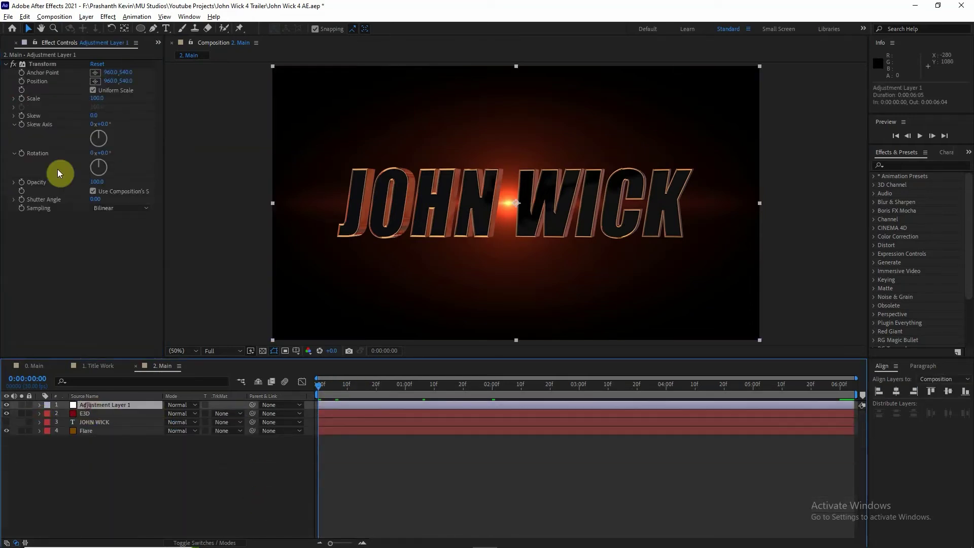
left_click(492, 392)
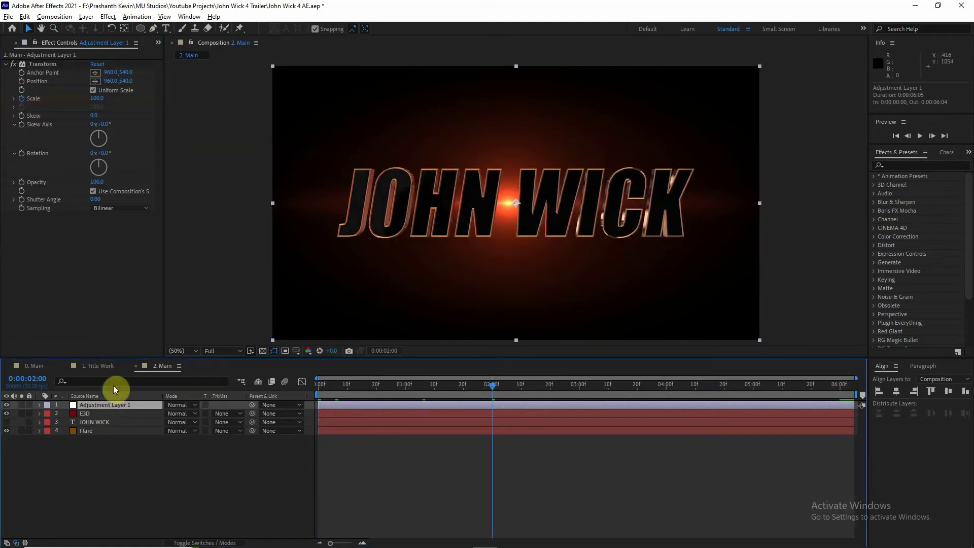
key("u")
left_click(14, 422)
key("Home")
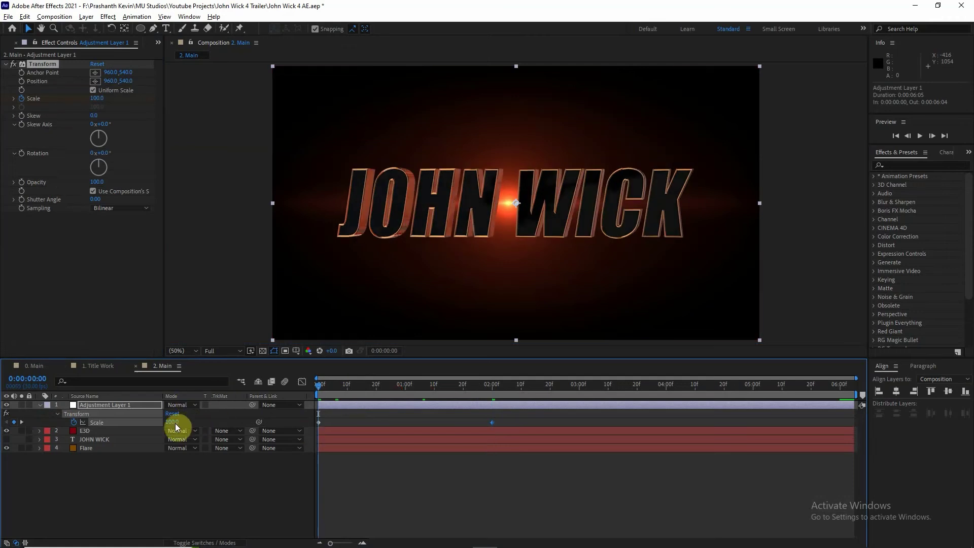
left_click_drag(172, 422, 187, 426)
- Preview the title shrinking, collapse and deselect the layers, and move the time to 0:00:04:23
left_click_drag(321, 387, 647, 395)
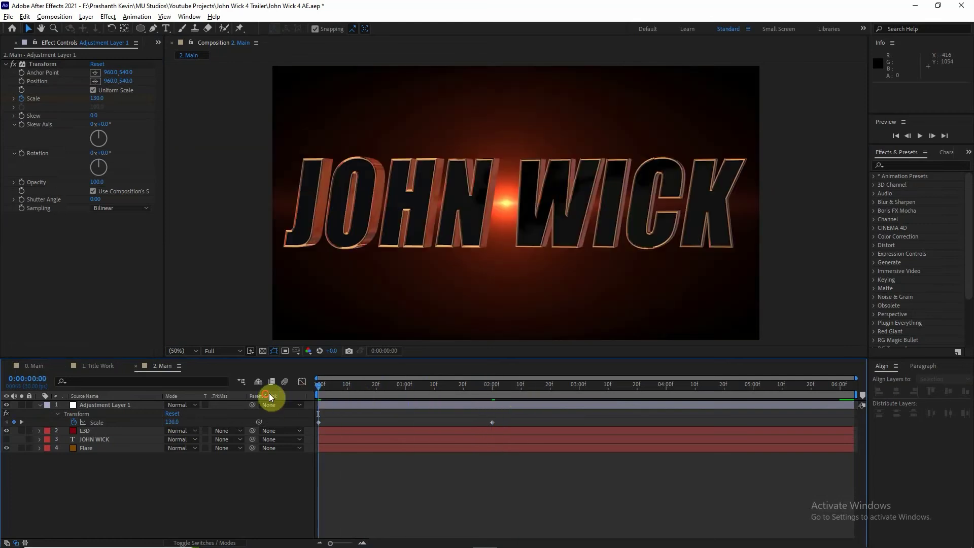
left_click(40, 405)
left_click(40, 405)
left_click(65, 465)
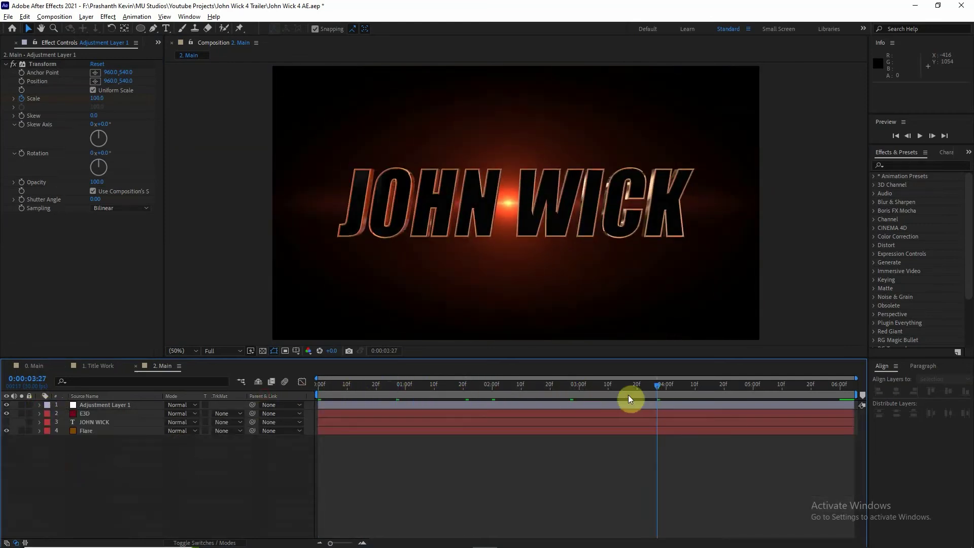
left_click_drag(628, 397, 733, 394)
- Place the Flare solid from the Solids folder into the composition
left_click(11, 44)
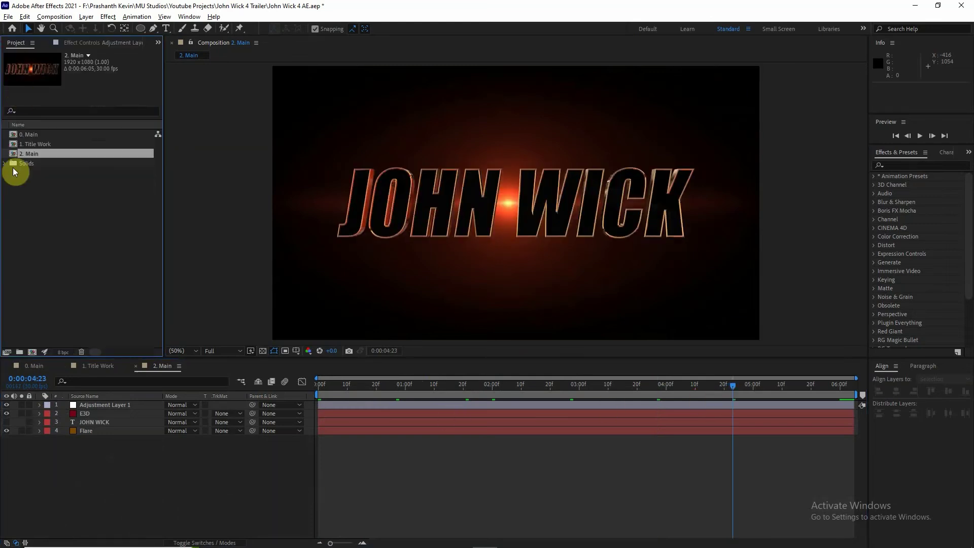
left_click(5, 163)
left_click_drag(36, 211, 93, 409)
left_click(6, 163)
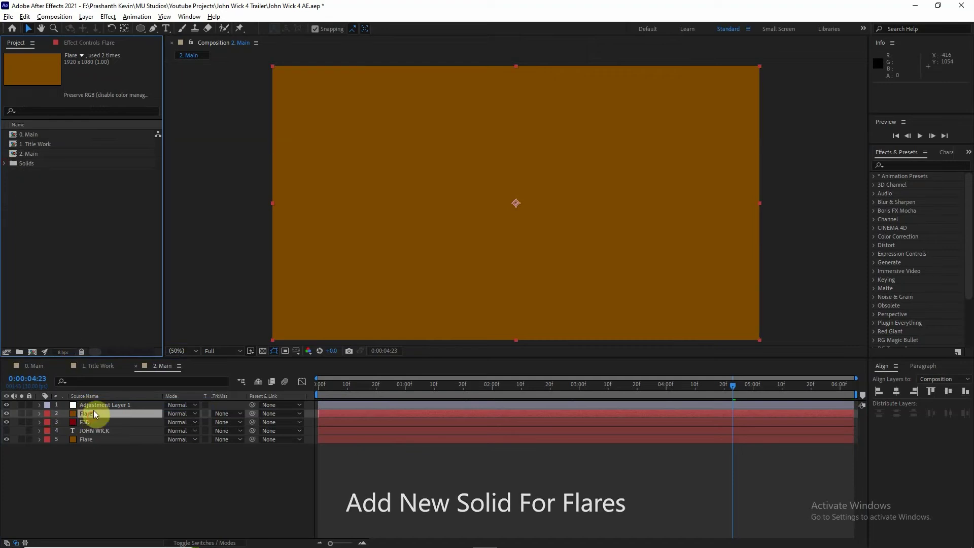
- Apply Video Copilot Optical Flares to the Flare layer with Render Mode set to On Transparent
left_click(108, 16)
mouse_move(213, 354)
left_click(257, 376)
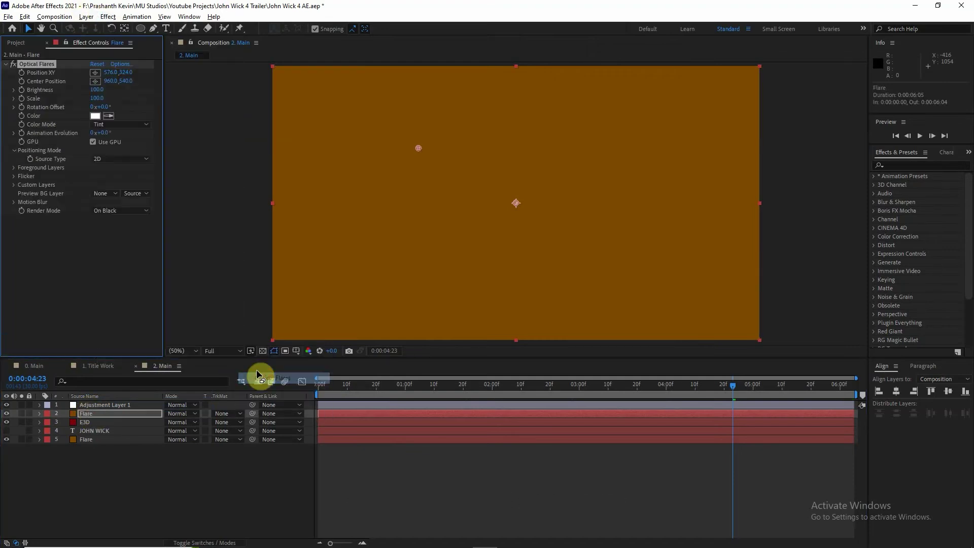
left_click(130, 210)
left_click(139, 231)
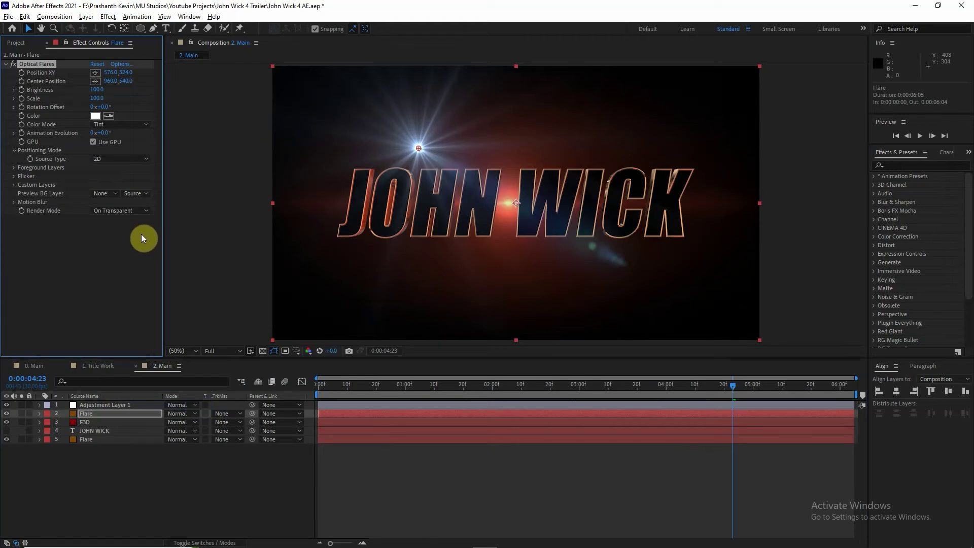
- In the Optical Flares editor, clear all lens objects and add a Glow and a Streak with scale and stretch 75
left_click(126, 63)
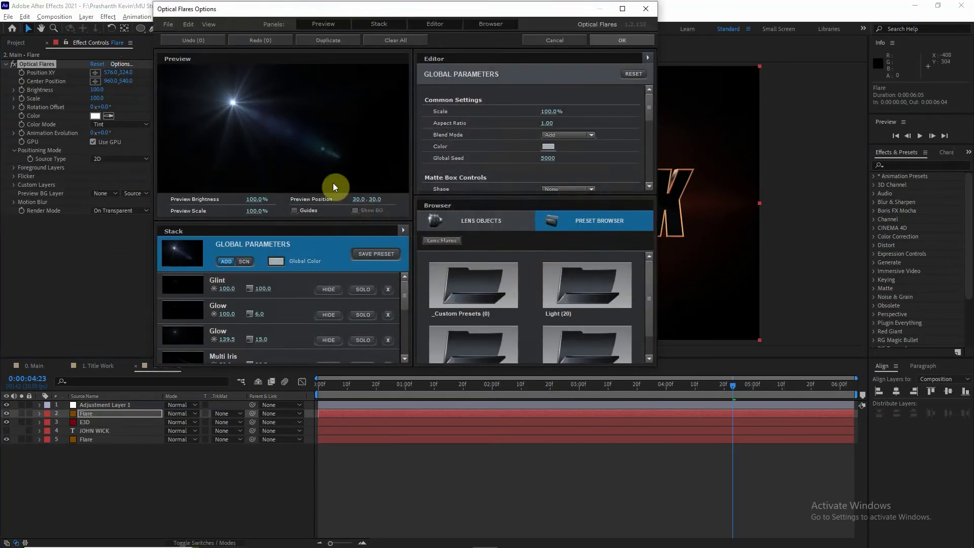
left_click(387, 40)
left_click(376, 203)
left_click(477, 223)
left_click(474, 284)
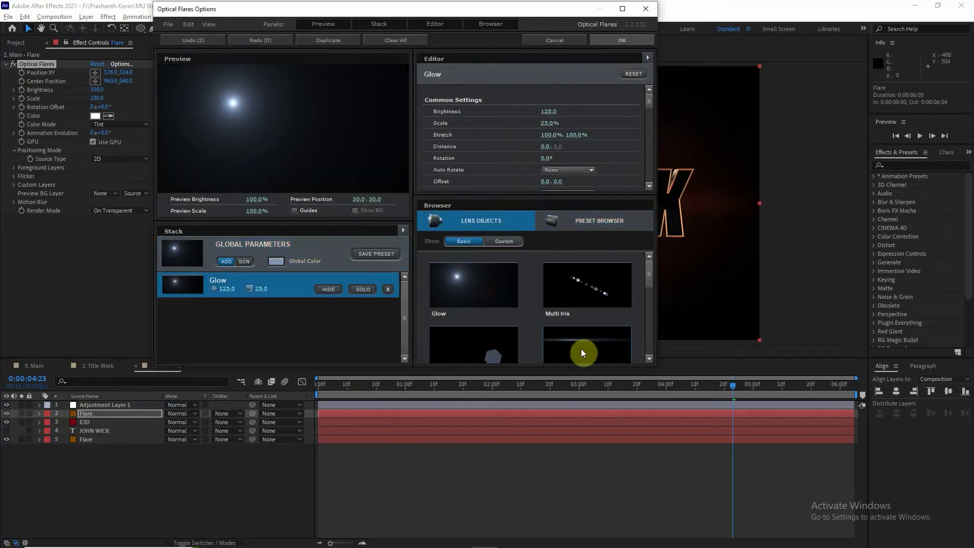
left_click(581, 349)
type("75")
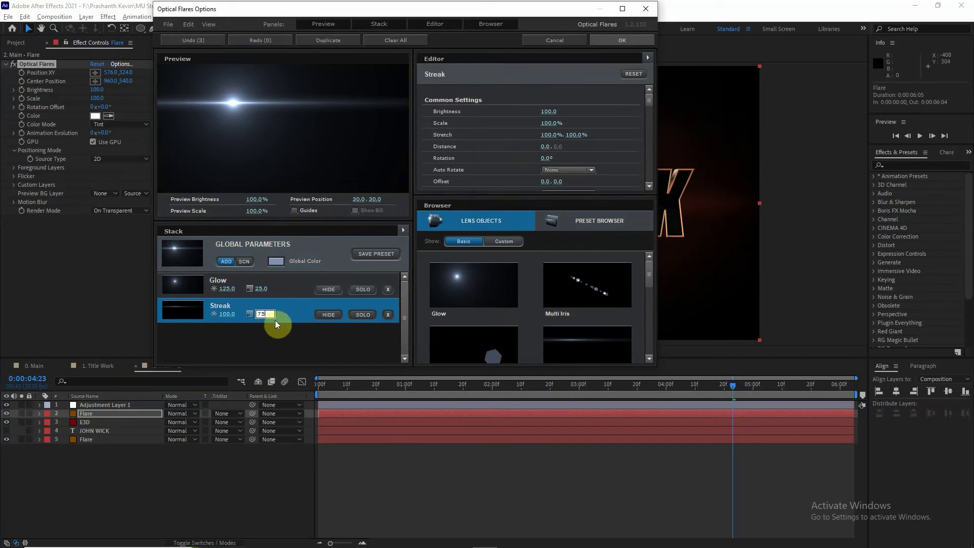
type("75")
key("Return")
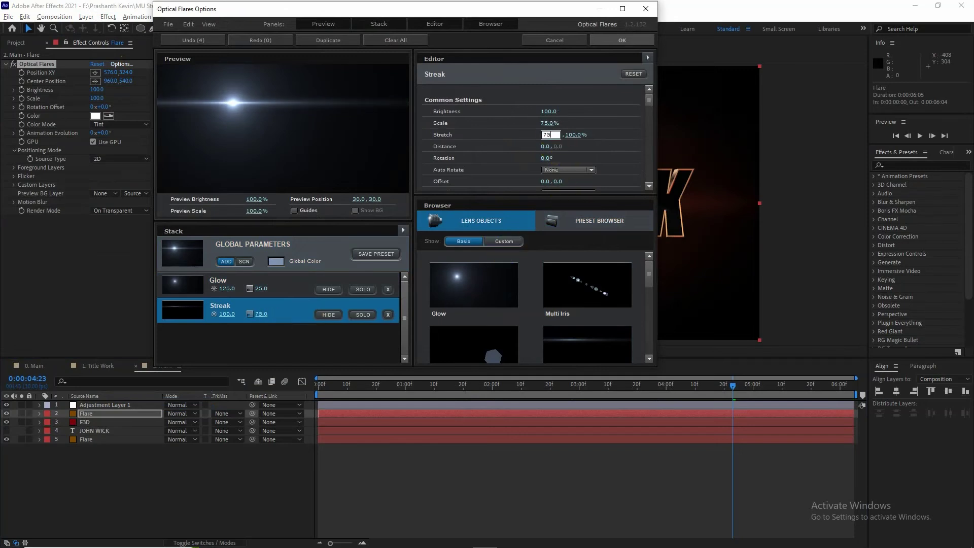
left_click(509, 159)
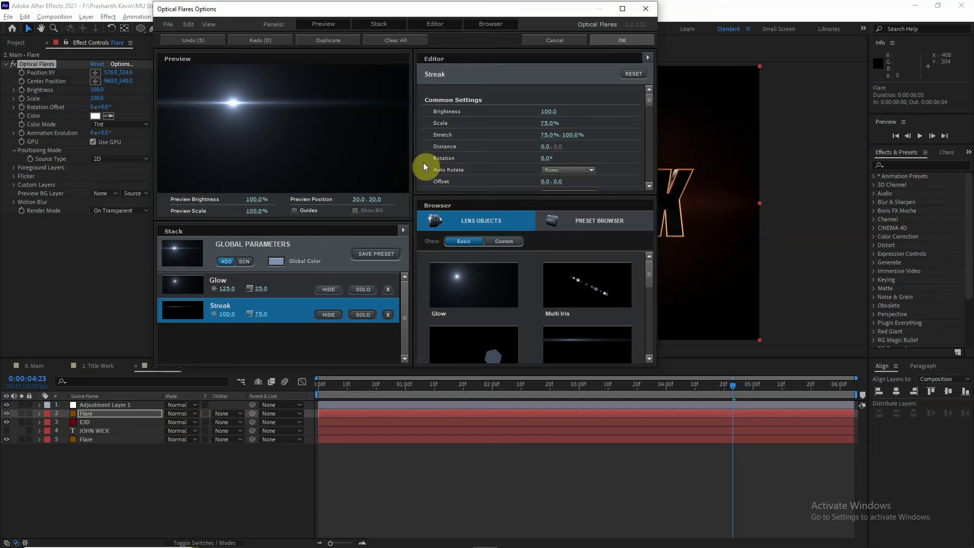
- Tint the flare's global colour orange and apply the editor settings
left_click(276, 261)
left_click(322, 310)
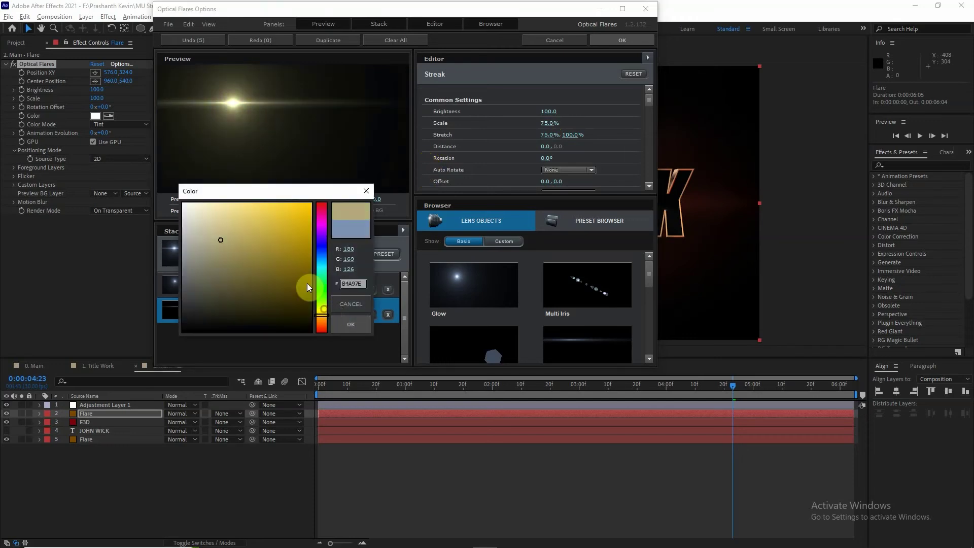
left_click_drag(307, 287, 257, 199)
left_click(324, 317)
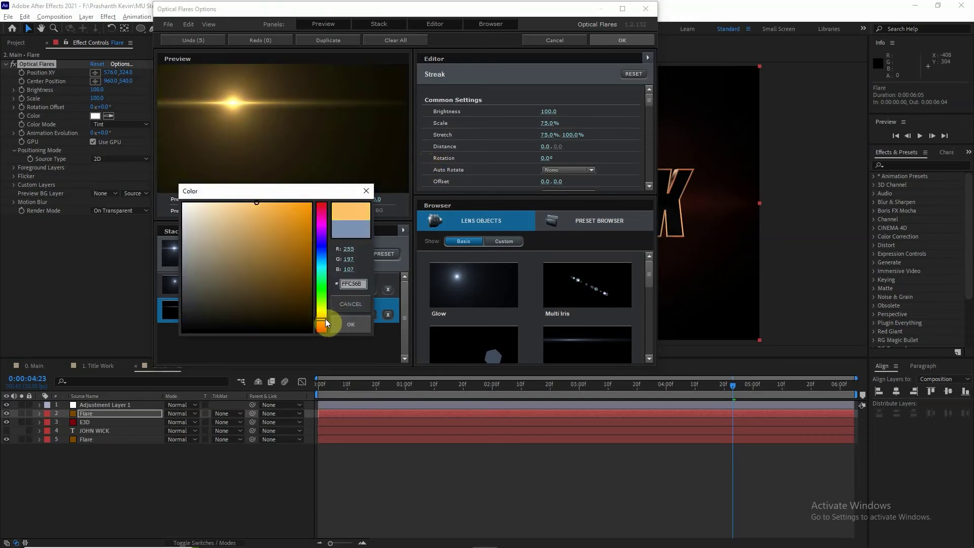
left_click(343, 325)
left_click(283, 289)
type("100")
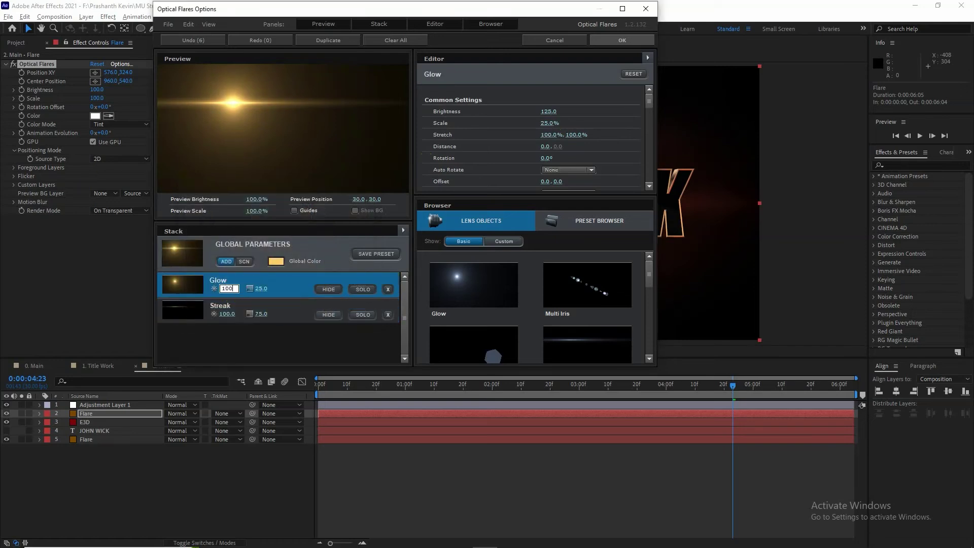
left_click(621, 41)
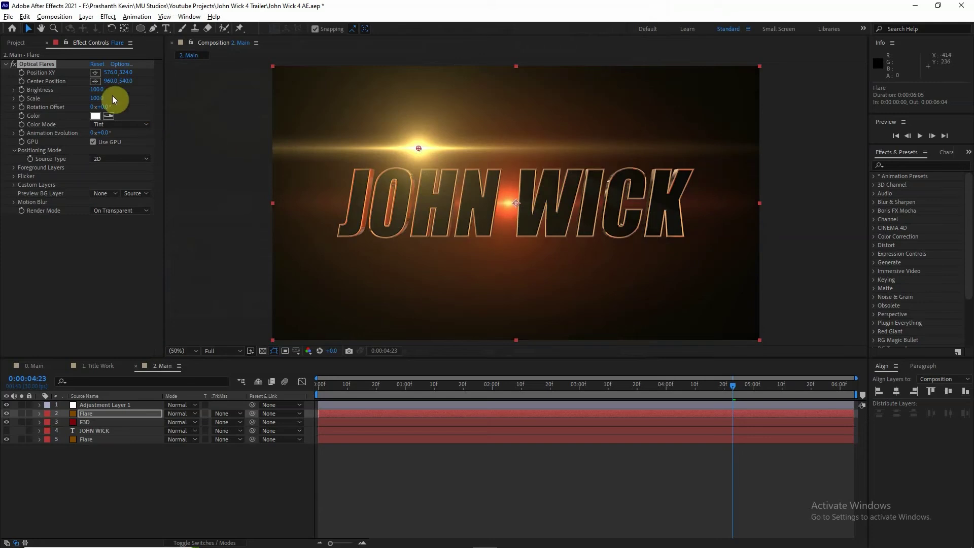
- Set the Optical Flares Scale to 15
left_click(97, 98)
type("15")
key("Return")
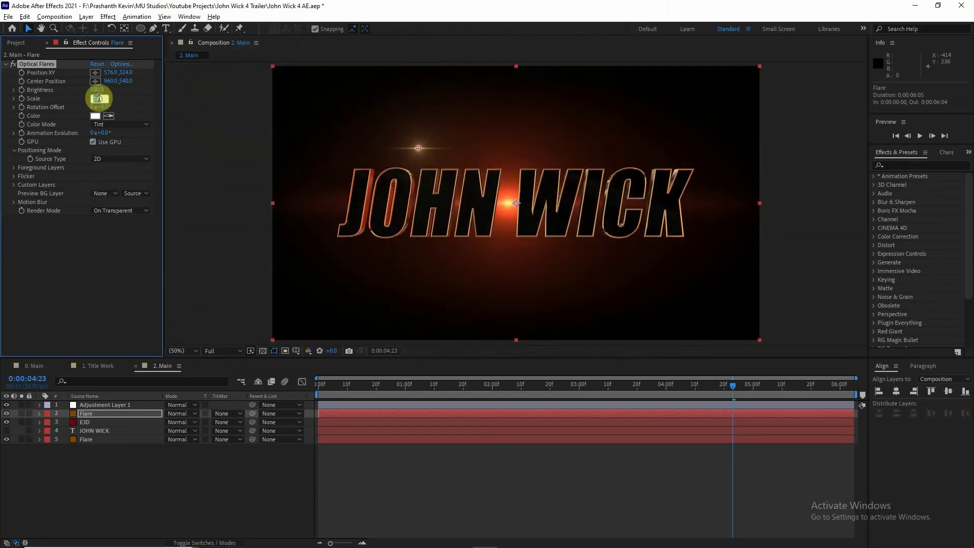
left_click(221, 509)
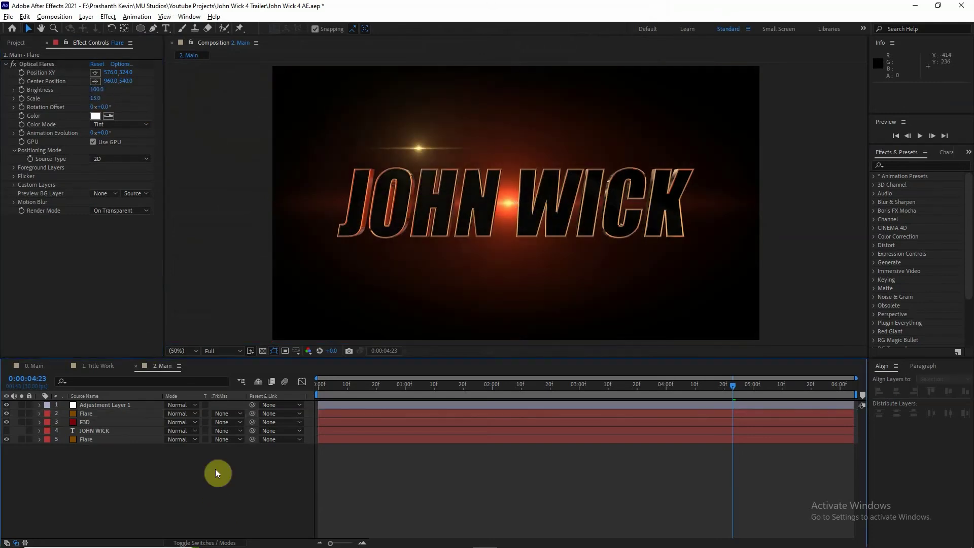
- Reopen the flare editor and warm the global colour to FFCA5A
left_click(38, 65)
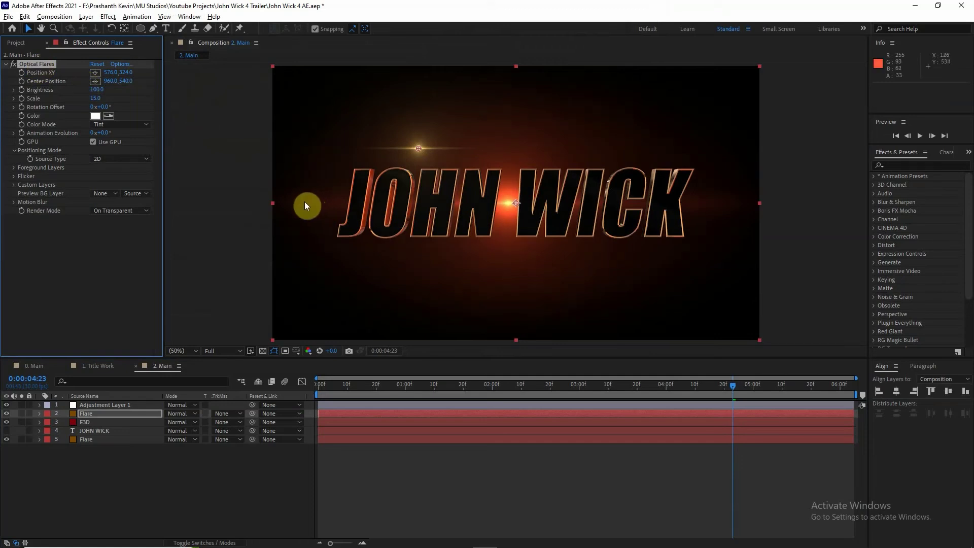
left_click(120, 63)
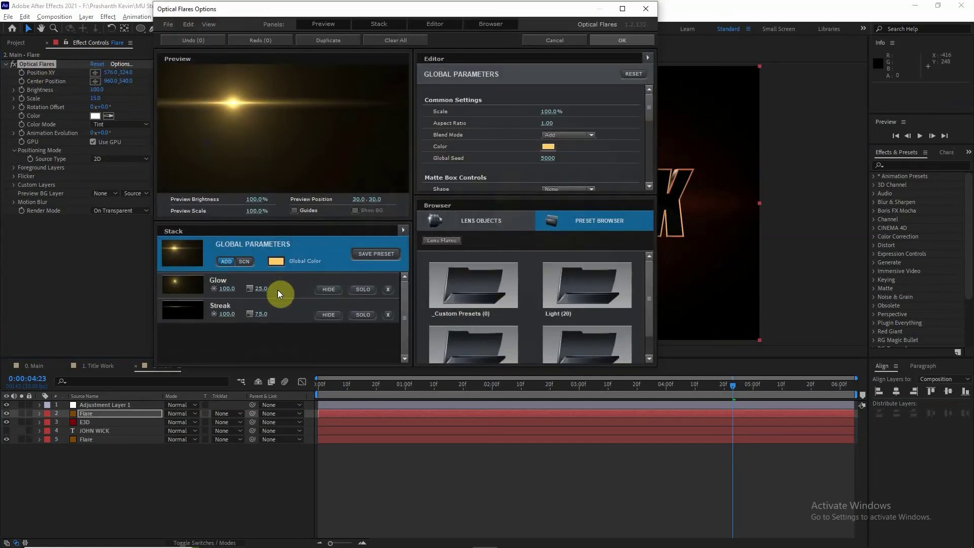
left_click(277, 261)
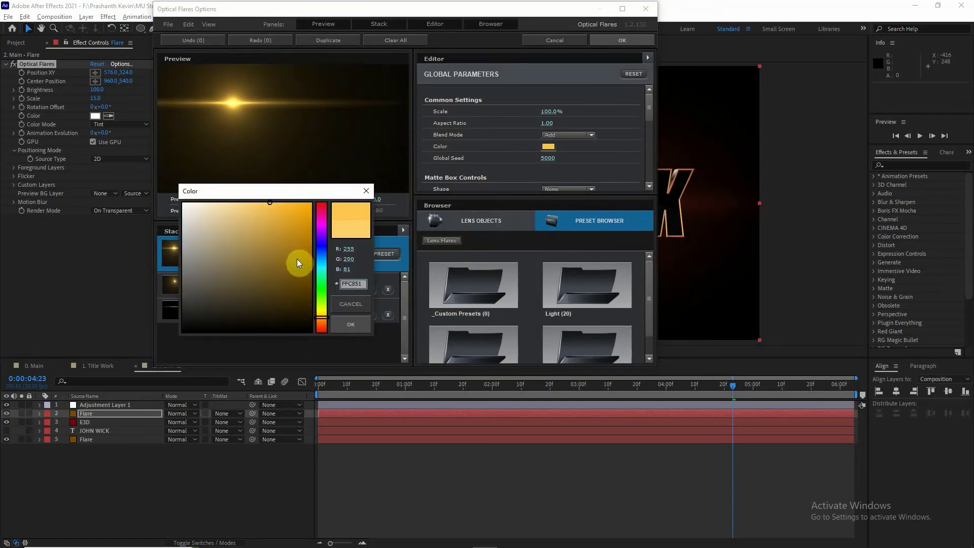
left_click_drag(296, 262, 246, 206)
left_click(263, 204)
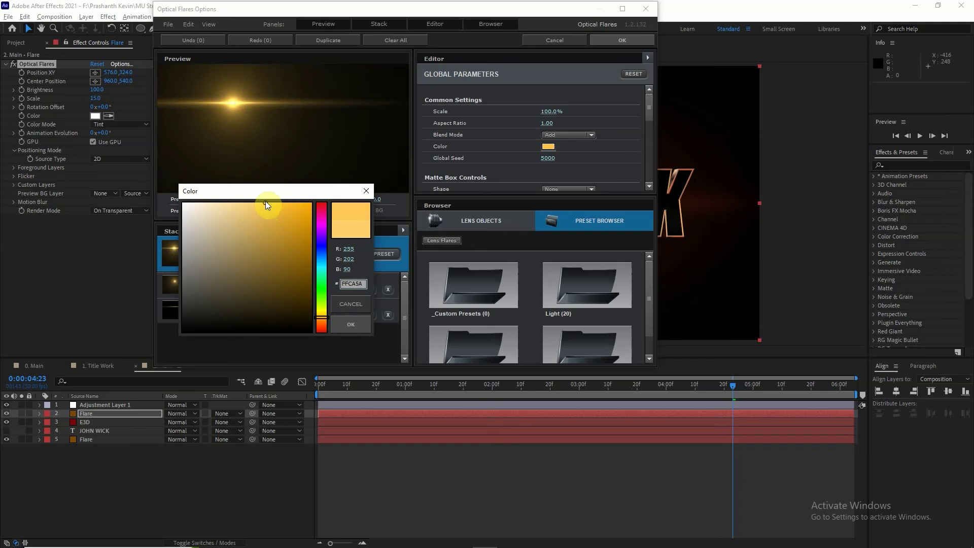
left_click(351, 324)
left_click(626, 40)
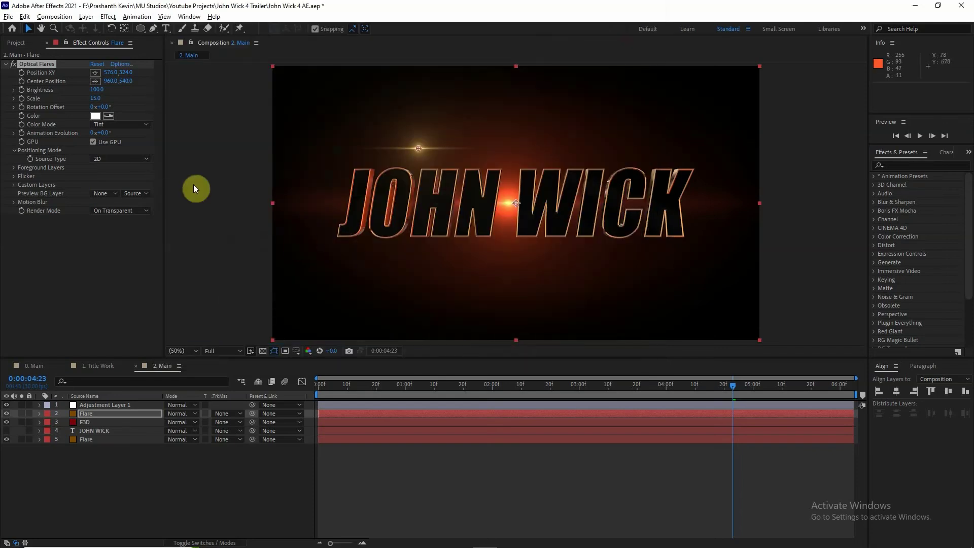
left_click(195, 414)
- Set the Flare layer to Add blending and place the flare on the J's bottom-left corner
left_click(212, 210)
left_click_drag(418, 149, 341, 235)
key("h")
scroll(379, 273, "up", 3)
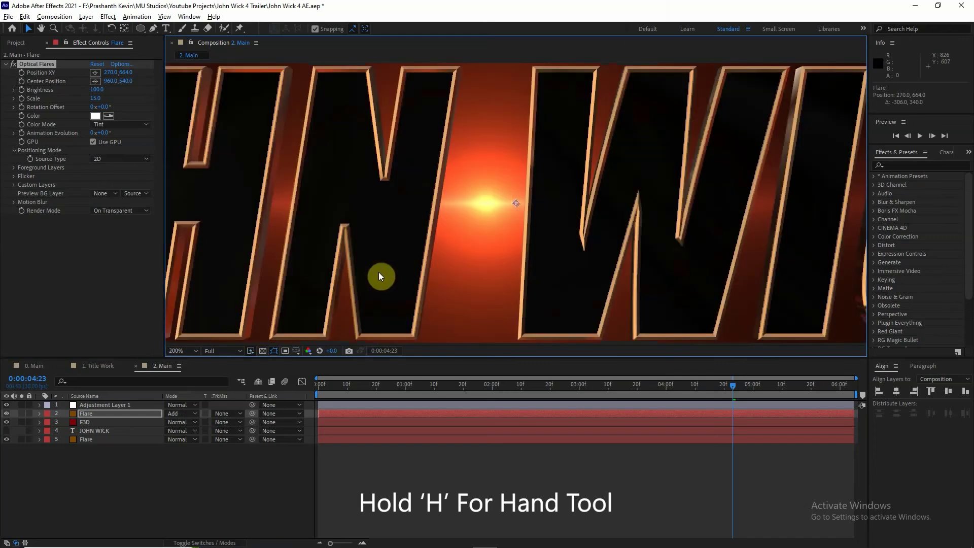
scroll(443, 251, "up", 1)
left_click_drag(443, 251, 597, 243)
key("period")
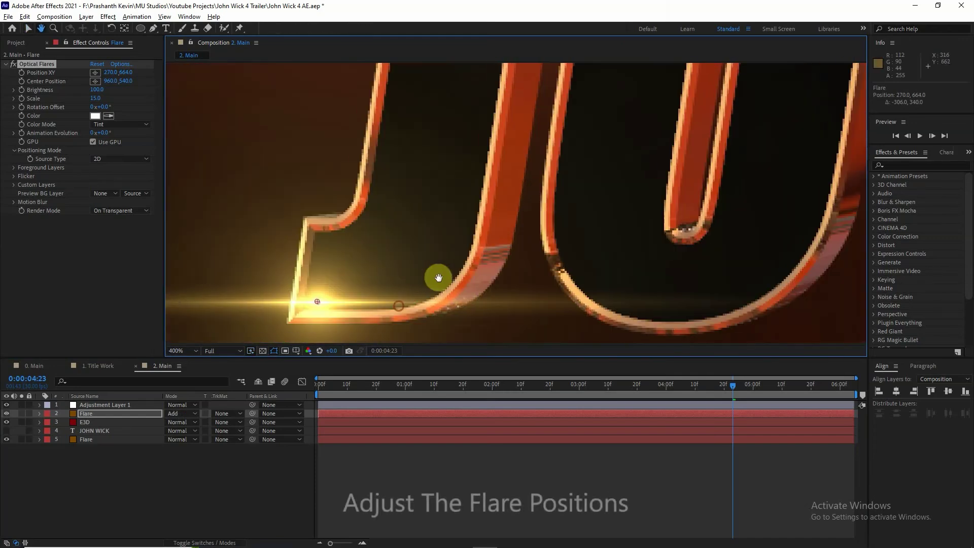
left_click_drag(437, 276, 460, 255)
left_click_drag(344, 283, 324, 306)
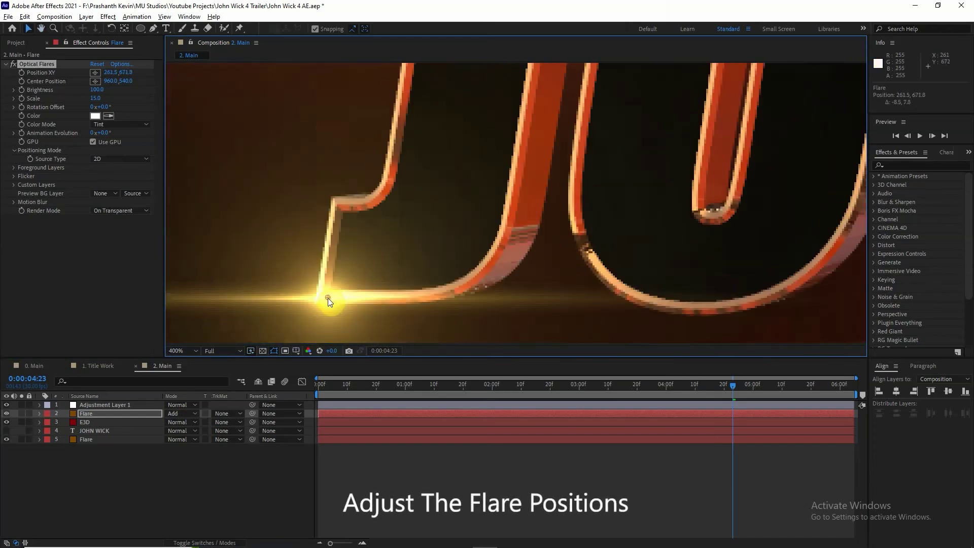
- Duplicate the Flare layer and move the second flare to the K's upper-right corner
left_click(109, 411)
key("ctrl+d")
key("comma")
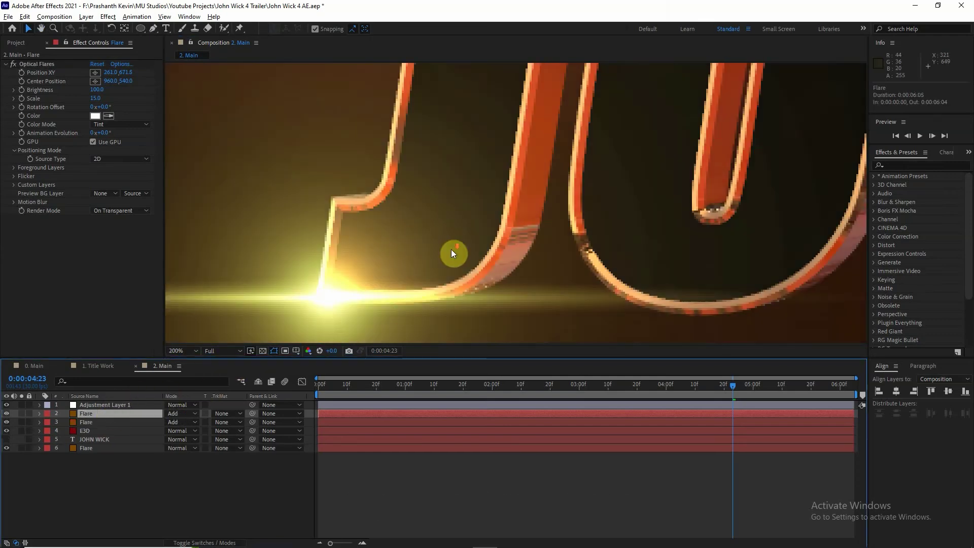
left_click(35, 64)
key("comma")
key("comma")
mouse_move(491, 215)
left_mouse_down()
mouse_move(845, 154)
mouse_move(838, 148)
left_mouse_up()
- Fine-tune the second flare onto the K's top corner at 1659.8, 407.0 and fit the comp in view
key("period")
left_click_drag(613, 209, 442, 222)
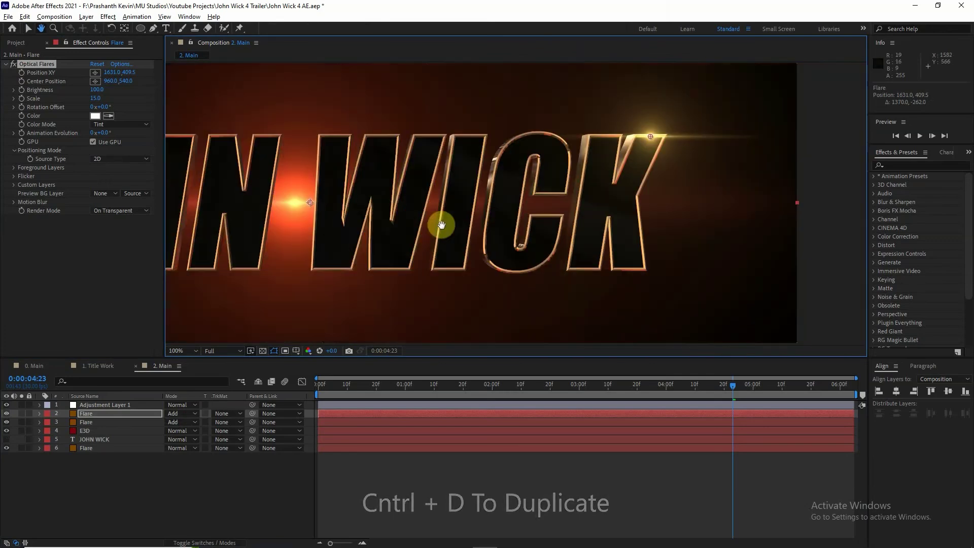
scroll(463, 217, "up", 1)
scroll(470, 209, "up", 1)
scroll(442, 223, "up", 1)
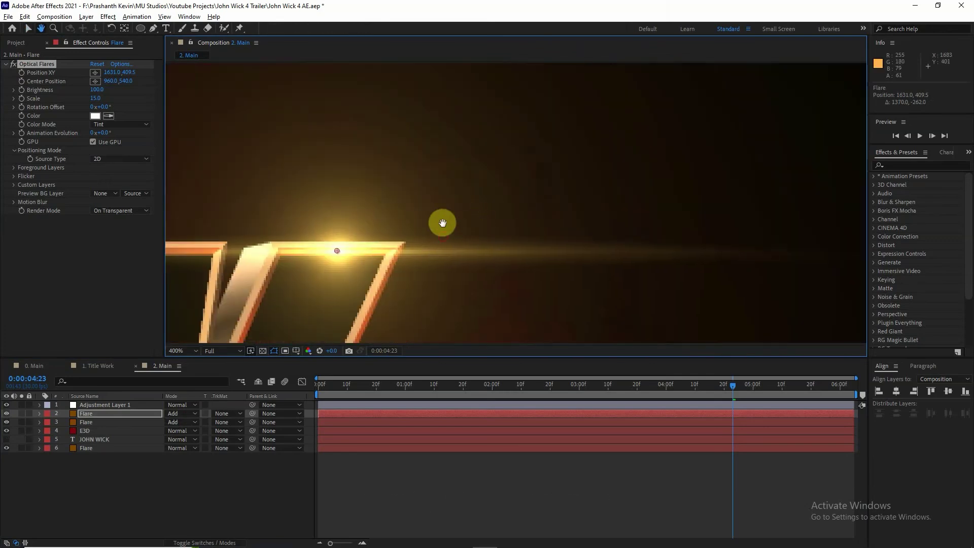
scroll(337, 244, "up", 1)
left_click_drag(336, 239, 396, 237)
scroll(447, 228, "down", 1)
scroll(453, 223, "down", 1)
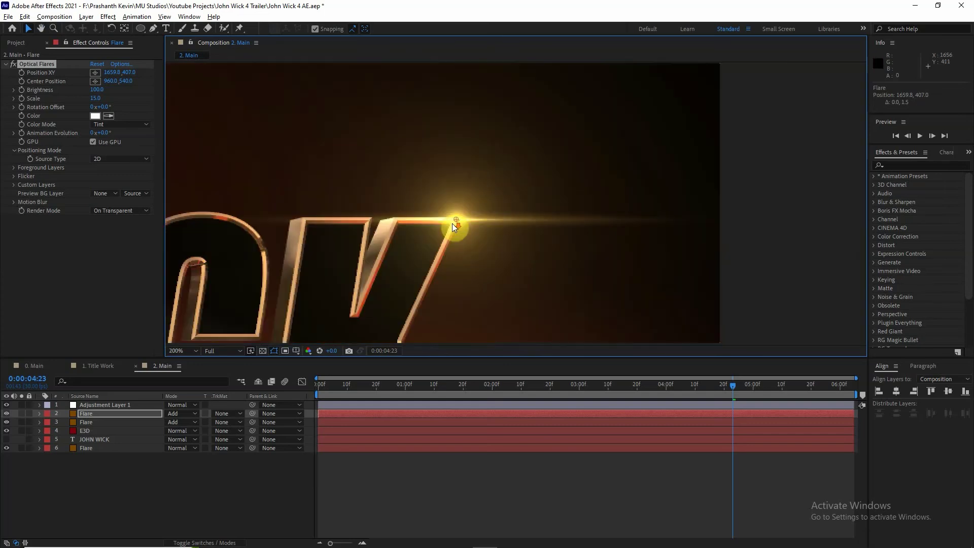
scroll(452, 224, "down", 1)
left_click(268, 467)
key("shift+slash")
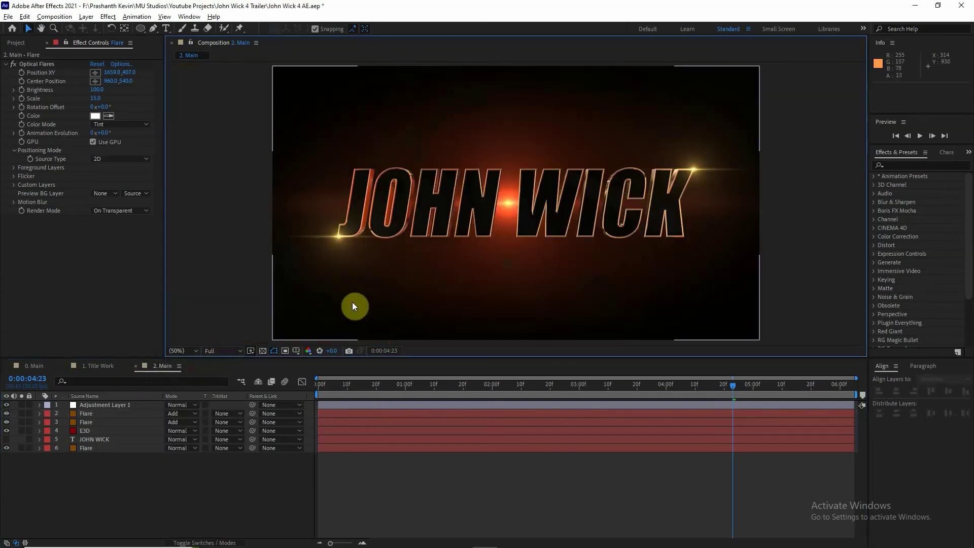
- Play back and scrub the title animation from the start to check it
left_click_drag(677, 383, 315, 393)
key("space")
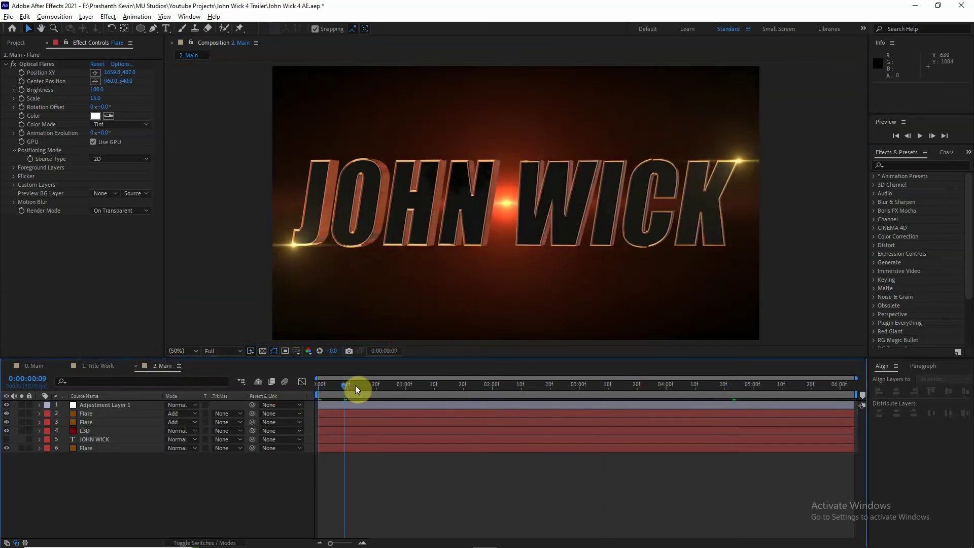
left_click_drag(437, 385, 317, 386)
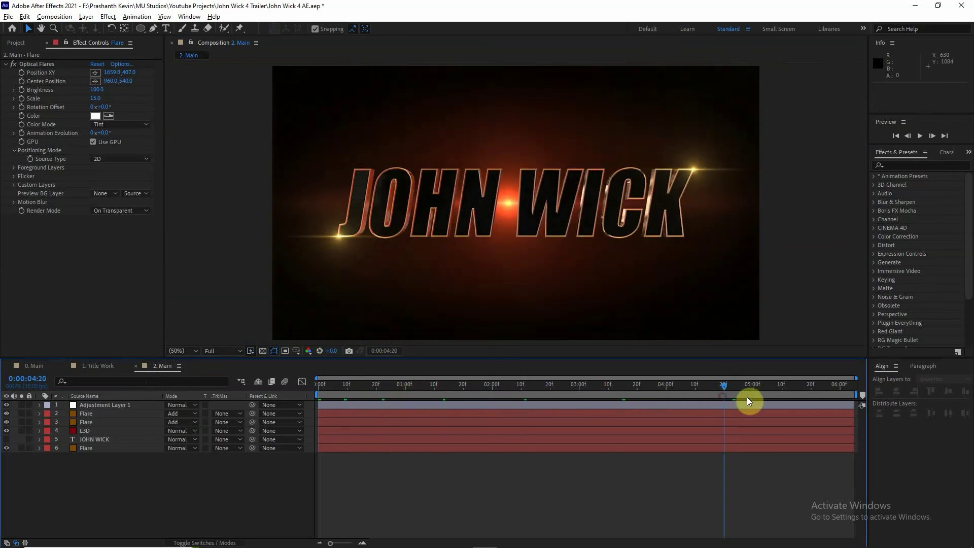
- Pre-compose the top five layers into a new composition named Title
left_click(101, 447)
left_click(100, 406, "shift")
right_click(97, 422)
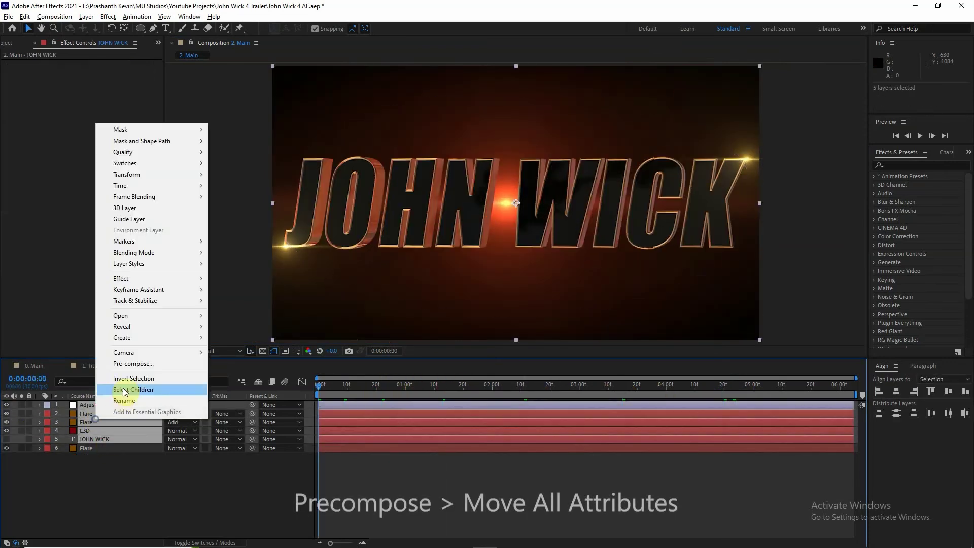
left_click(139, 365)
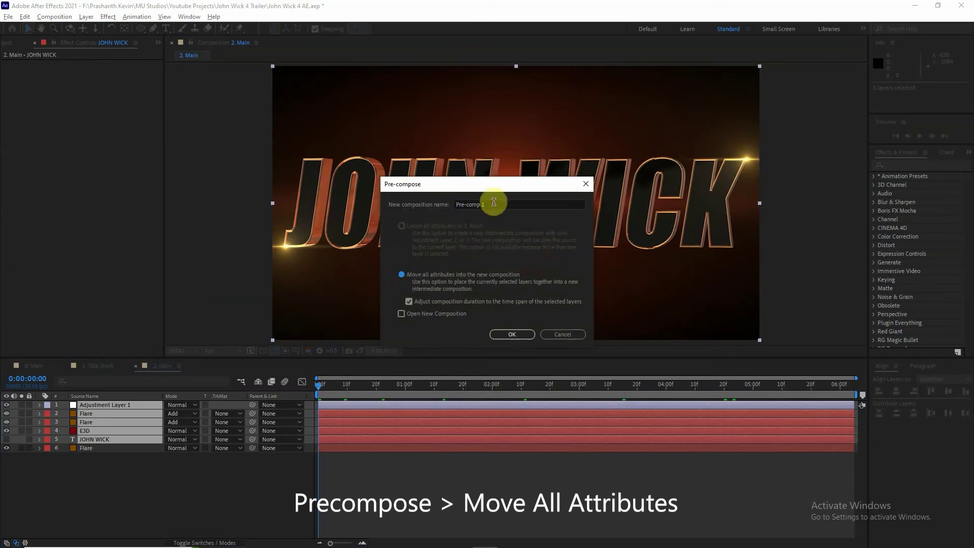
type("Title")
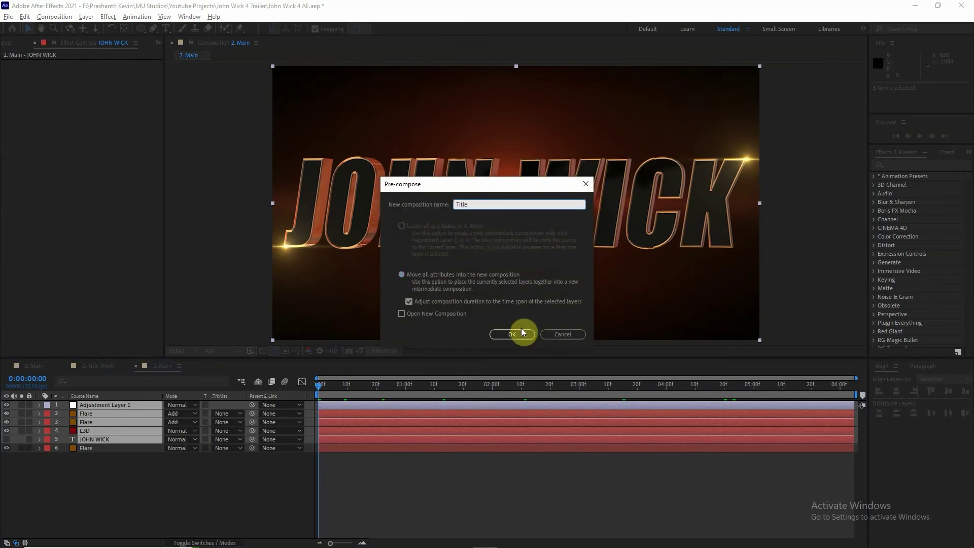
left_click(520, 333)
right_click(158, 459)
- Add a new adjustment layer and apply the Transform effect to it
mouse_move(209, 349)
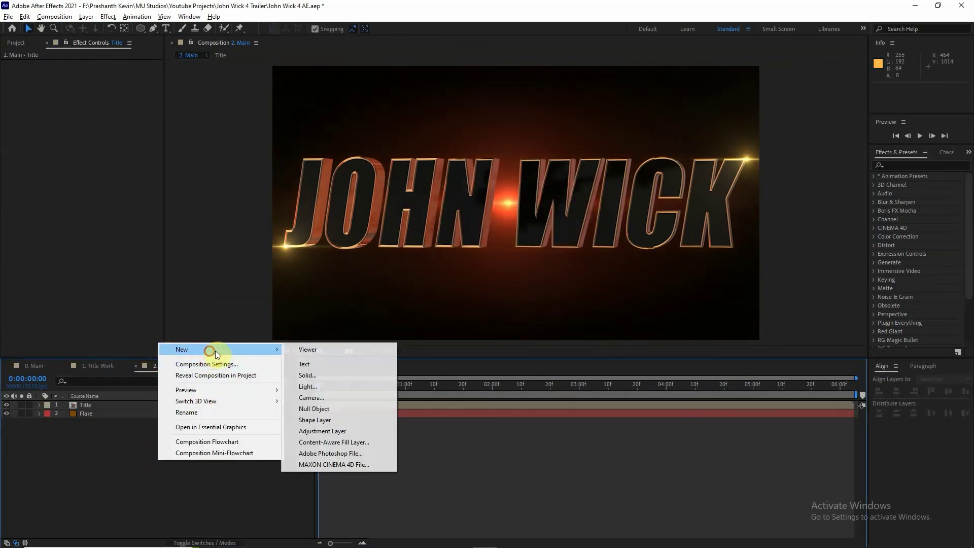
left_click(330, 434)
left_click(893, 166)
type("tra")
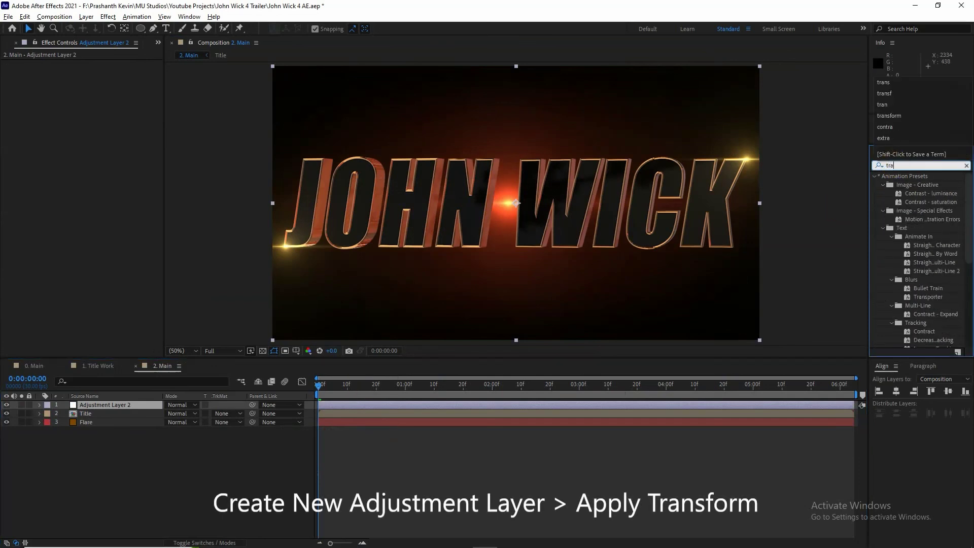
type("nb")
key("BackSpace")
type("s")
left_click_drag(917, 219, 125, 406)
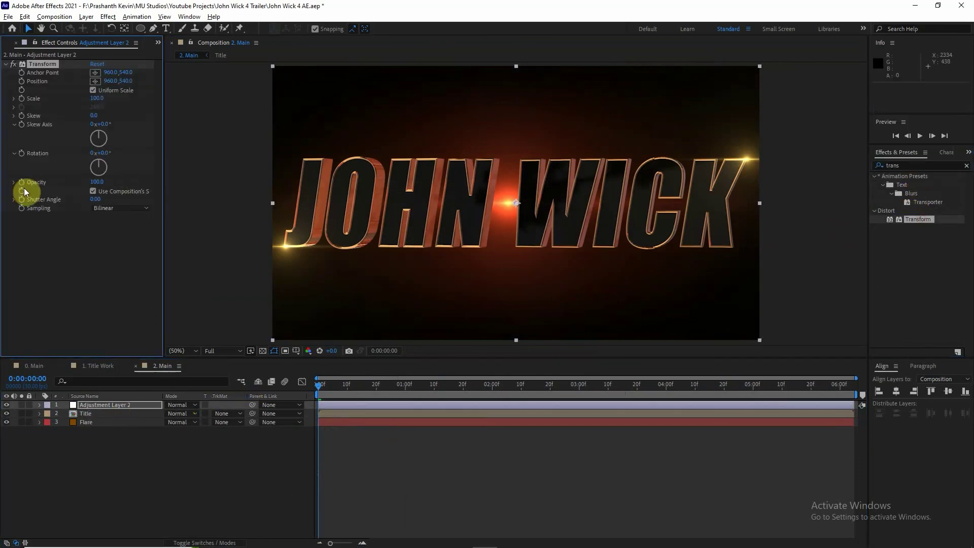
- Keyframe Transform Opacity 0→100 over the first 15 frames and 100→0 from 5:10 to 6:00
left_click_drag(97, 181, 1, 201)
left_click_drag(349, 384, 361, 391)
left_click_drag(94, 181, 250, 189)
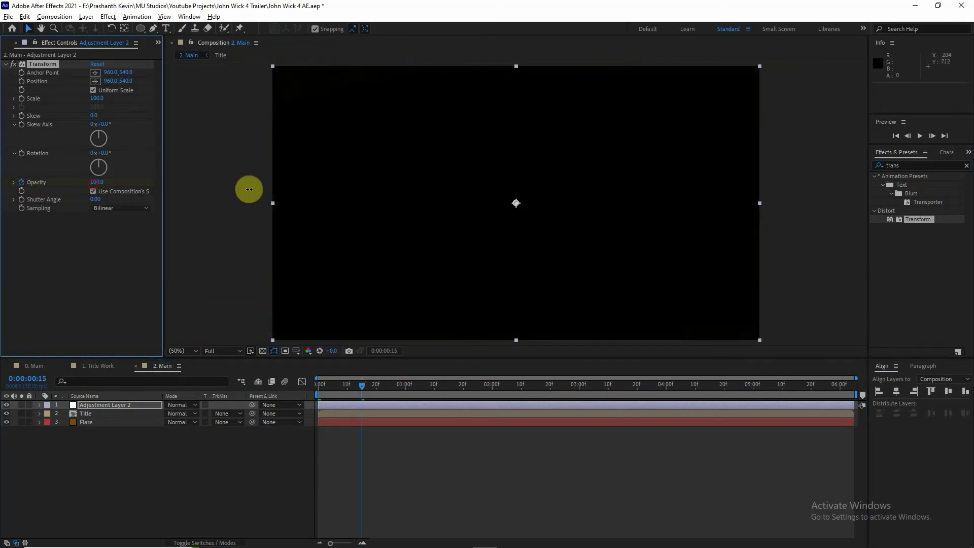
left_click(785, 389)
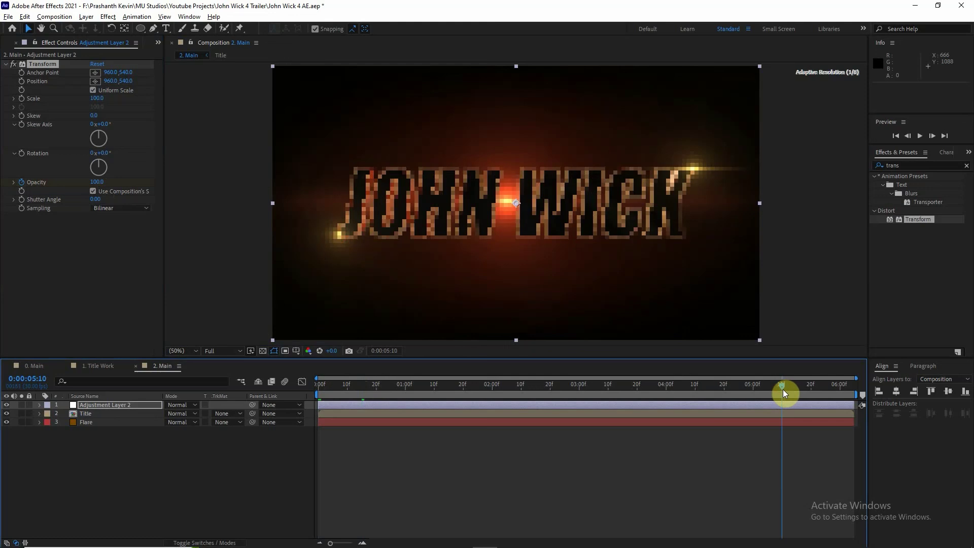
left_click(104, 406)
key("u")
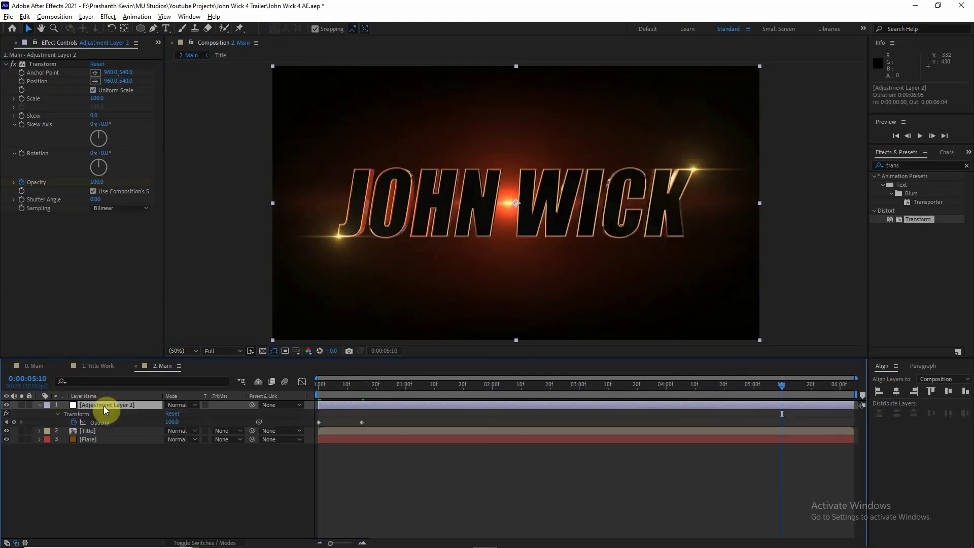
left_click_drag(794, 396, 843, 396)
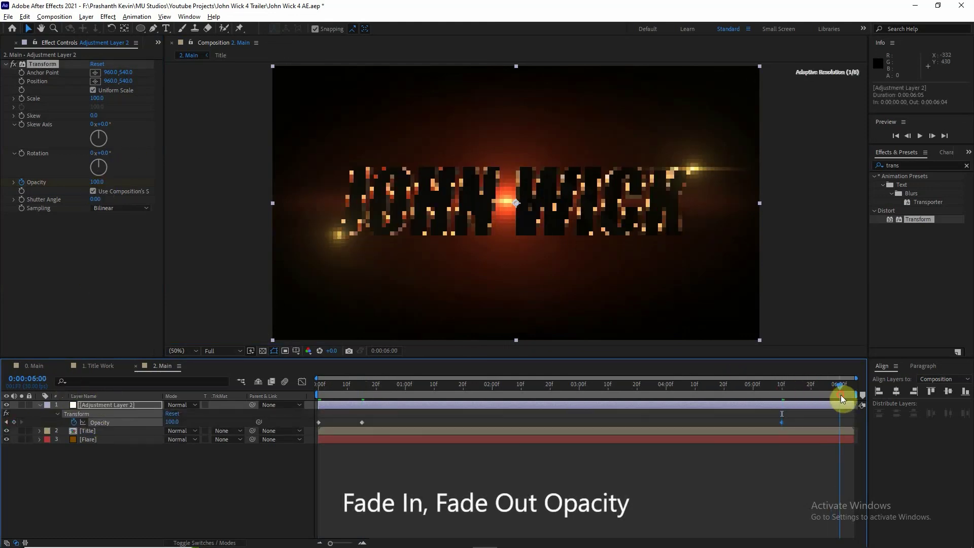
left_click_drag(173, 422, 120, 473)
- Preview the opacity fade-in from near the start of the timeline
left_click_drag(327, 393, 353, 392)
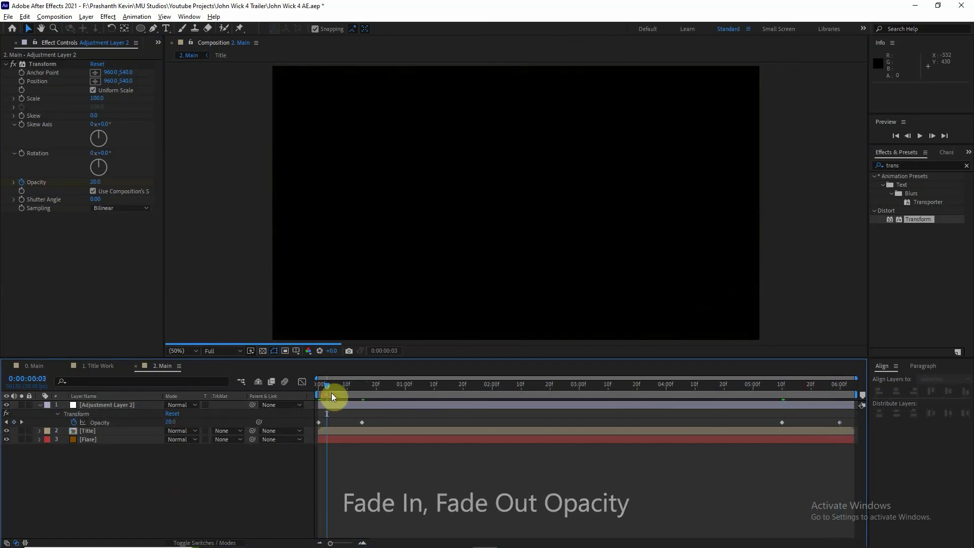
key("space")
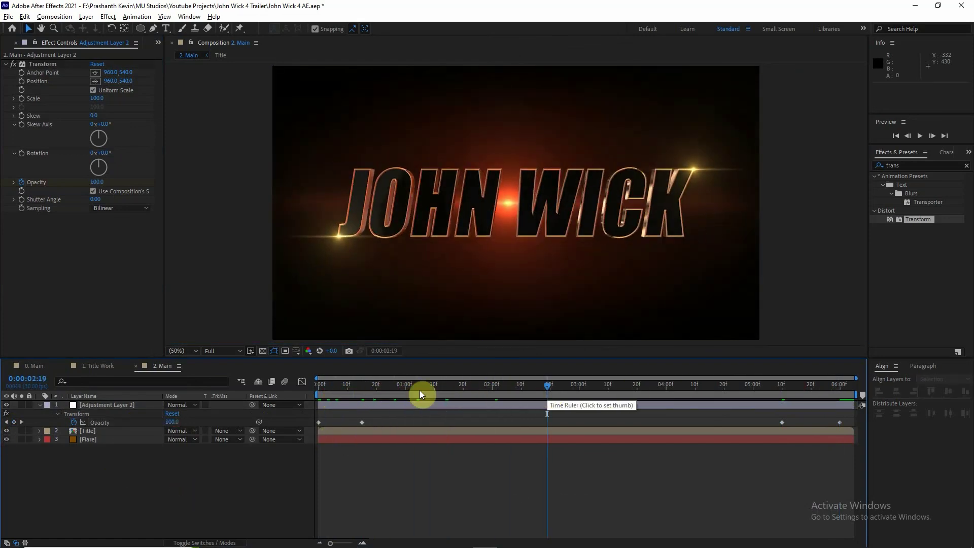
mouse_move(325, 394)
left_mouse_down()
mouse_move(354, 388)
mouse_move(406, 402)
left_mouse_up()
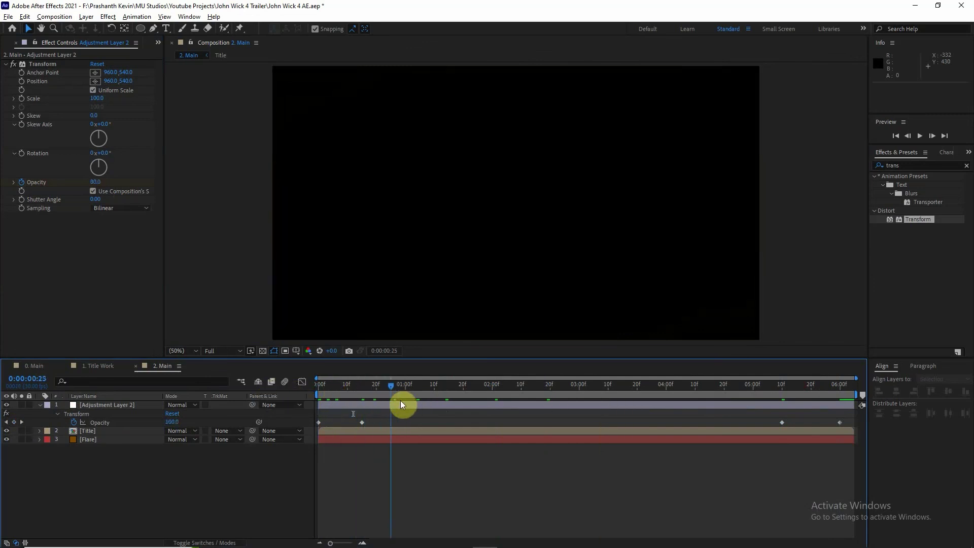
- Set the Flare layer's Optical Flares Brightness to 100 and add its first keyframe at 1:00
left_click(132, 441)
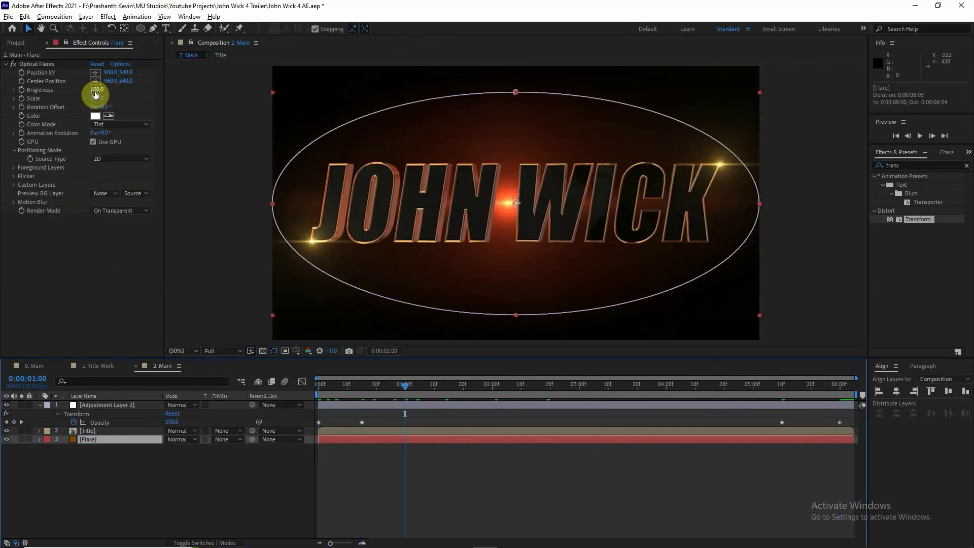
left_click(96, 90)
left_click_drag(97, 95, 93, 91)
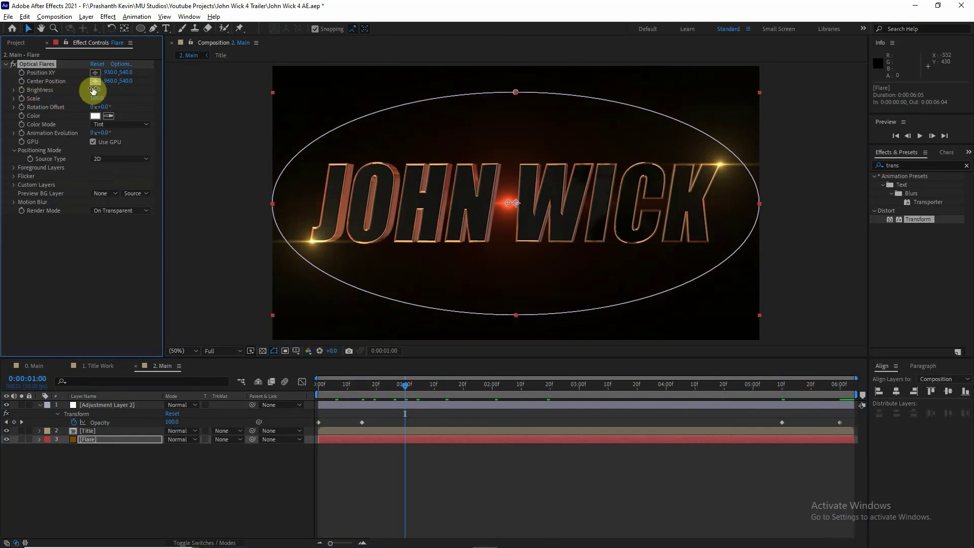
left_click(206, 456)
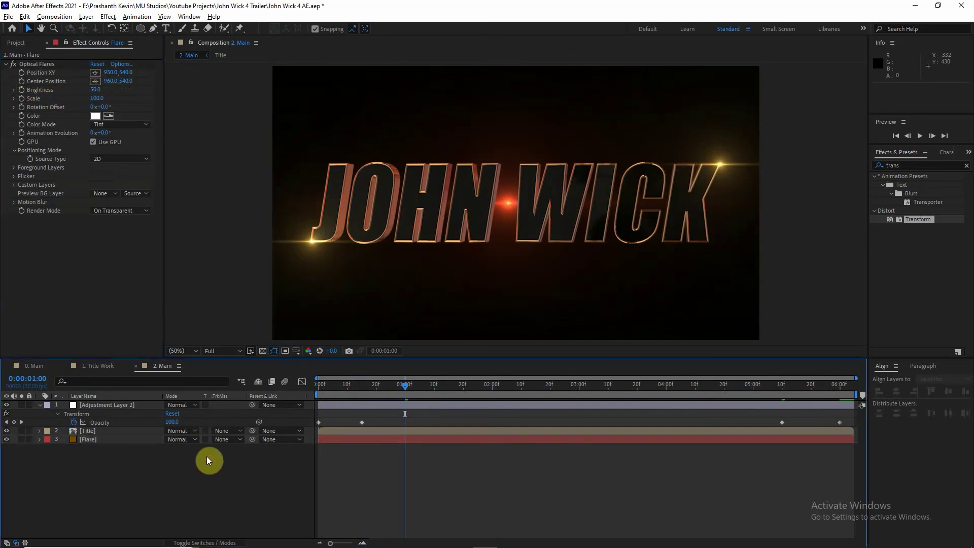
left_click(98, 91)
type("75")
key("Return")
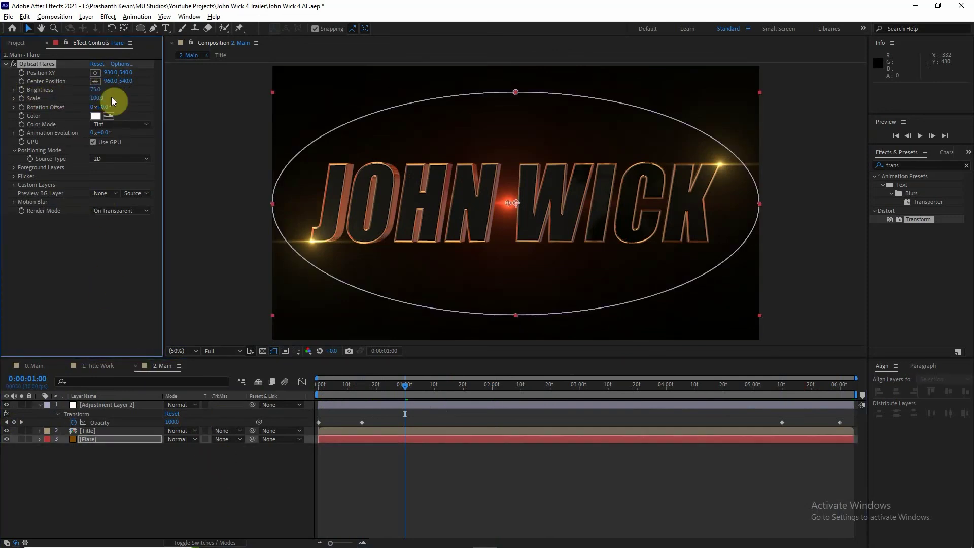
left_click(97, 91)
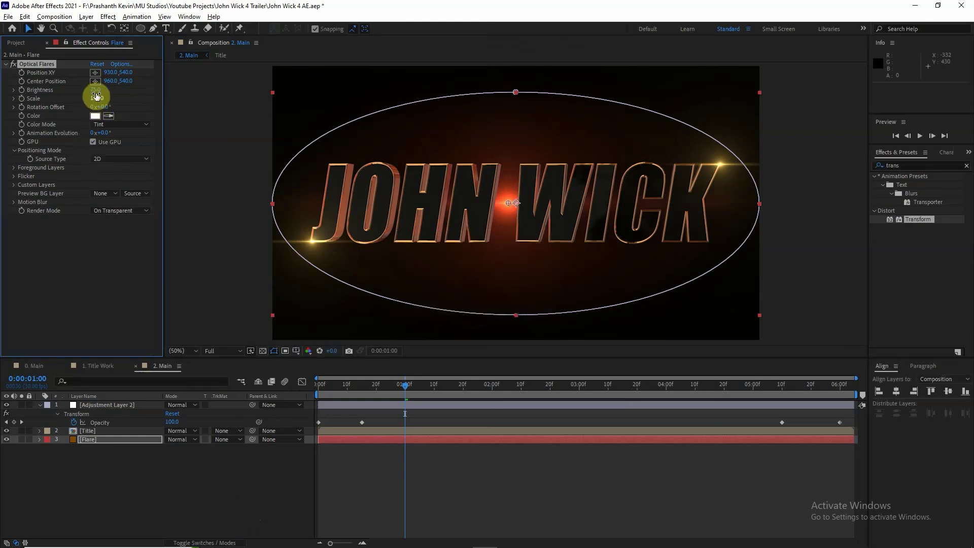
type("100")
left_click(22, 90)
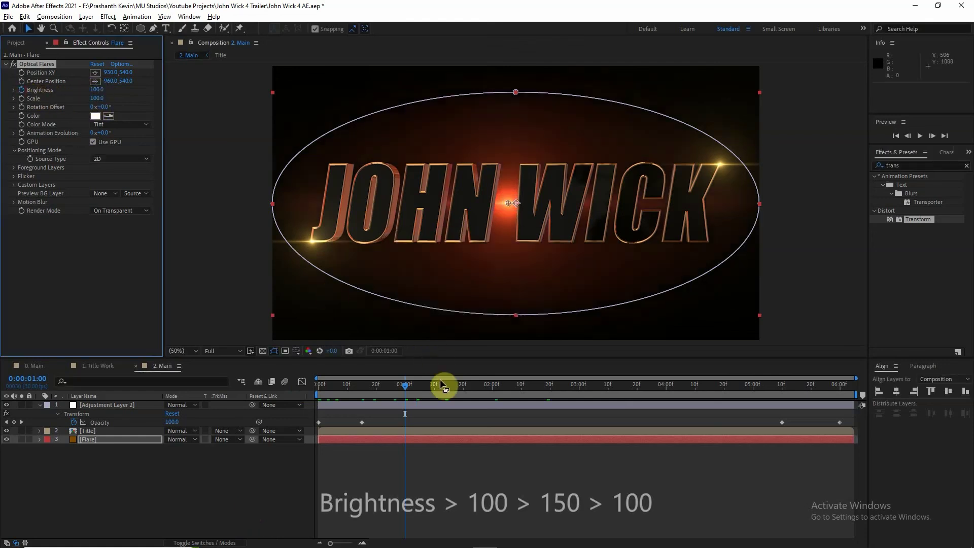
- Keyframe Brightness to 150 at 2:00 and back to 100 at 3:00
left_click_drag(440, 385, 491, 397)
left_click(96, 90)
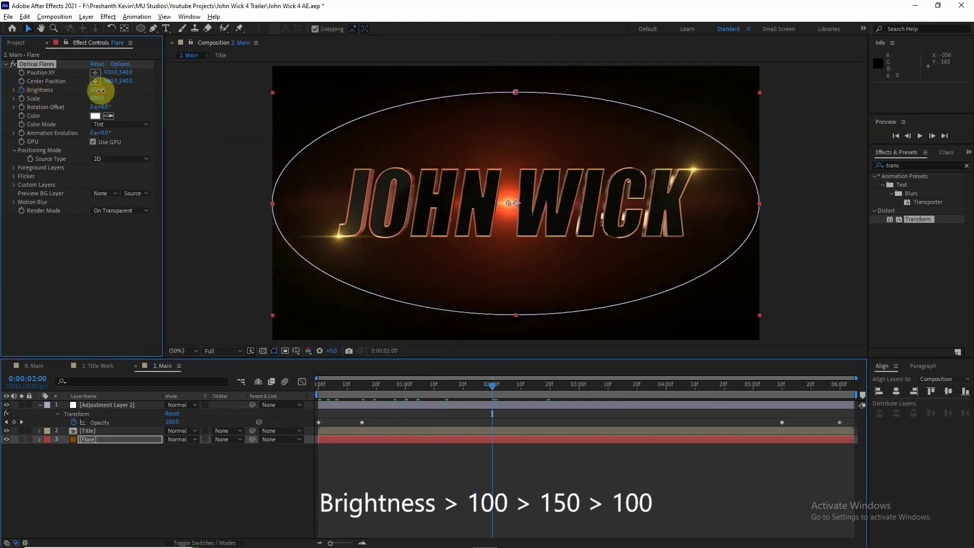
type("150")
key("Return")
left_click(579, 384)
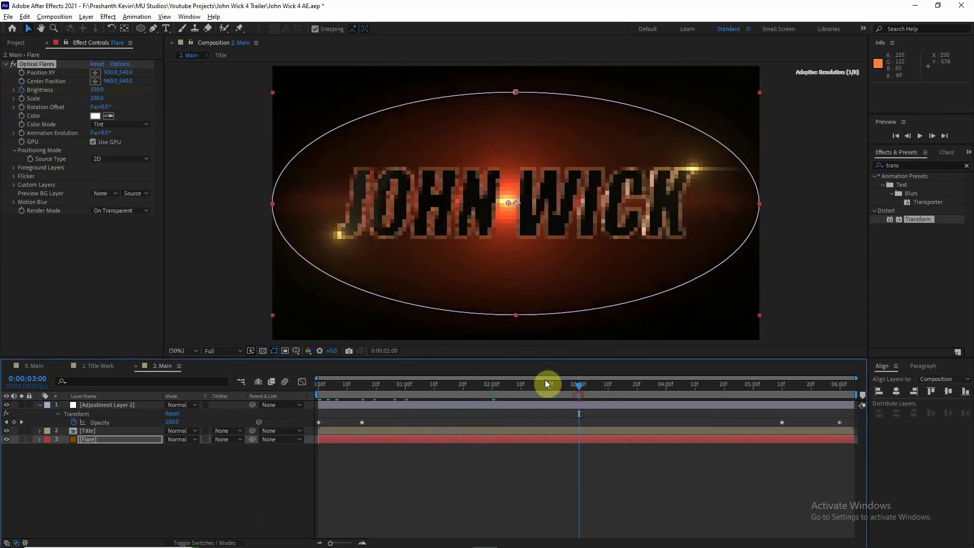
left_click(97, 90)
type("100")
key("Return")
- Return to the start and reveal the Flare layer's Brightness keyframes with U
left_click(470, 489)
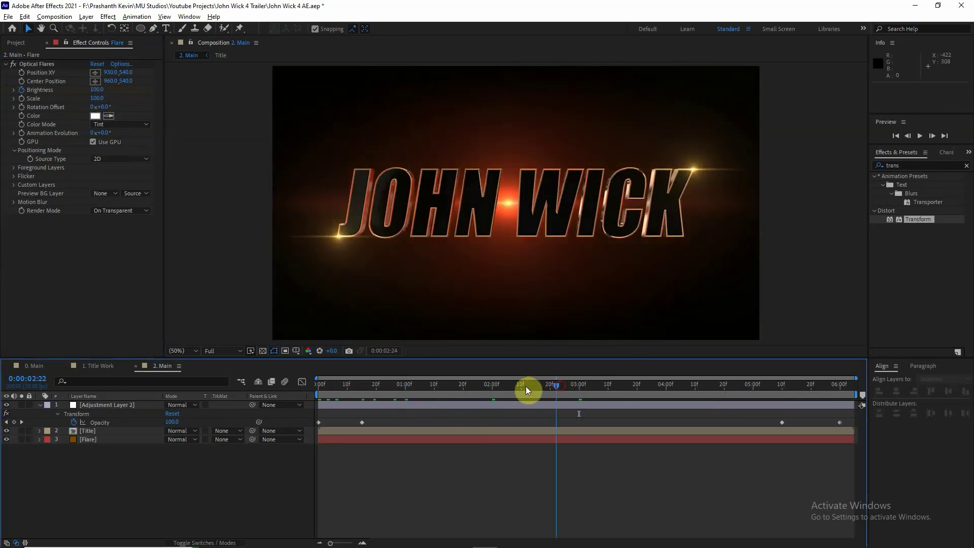
mouse_move(526, 385)
left_mouse_down()
mouse_move(315, 389)
mouse_move(567, 391)
left_mouse_up()
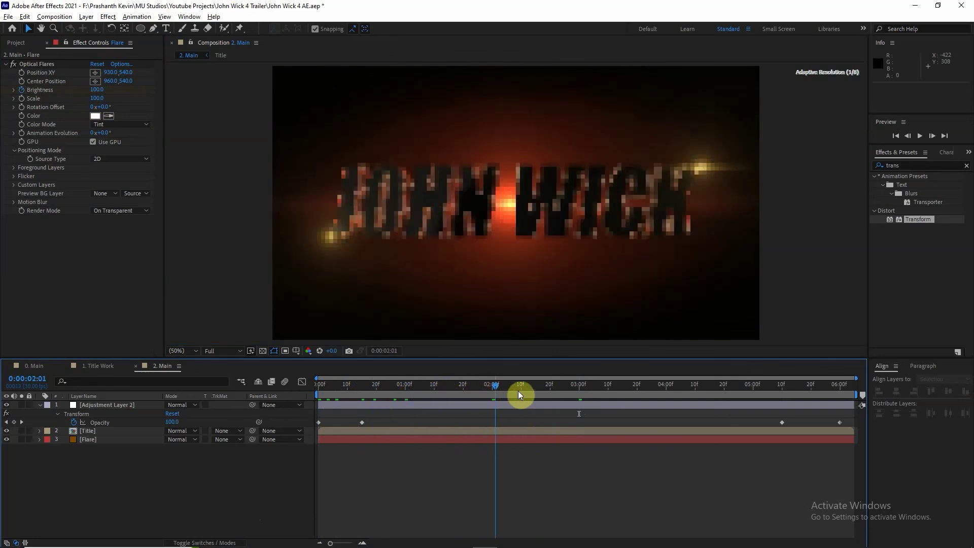
left_click(481, 440)
key("u")
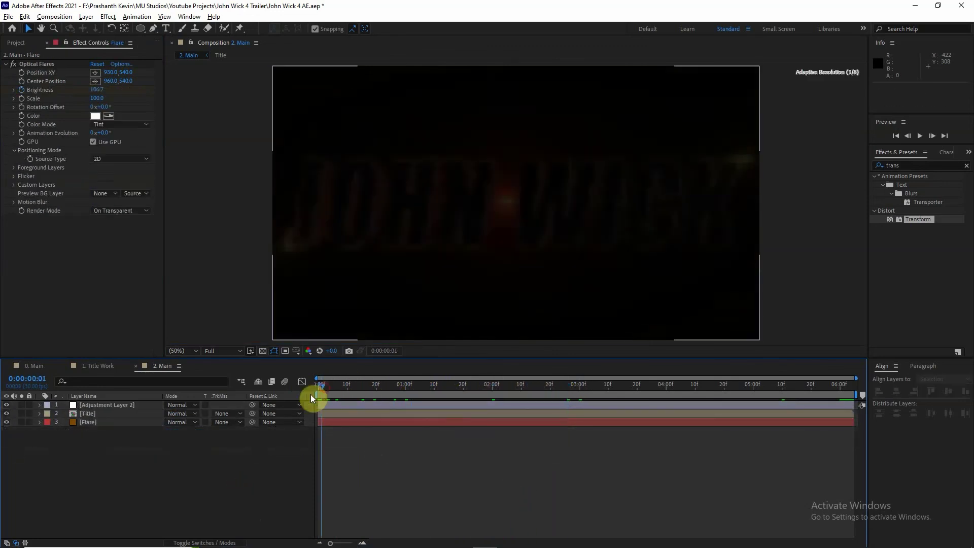
- Scrub through the animation to review the flare pulse, then clear the Effects & Presets search
left_click_drag(310, 394, 632, 397)
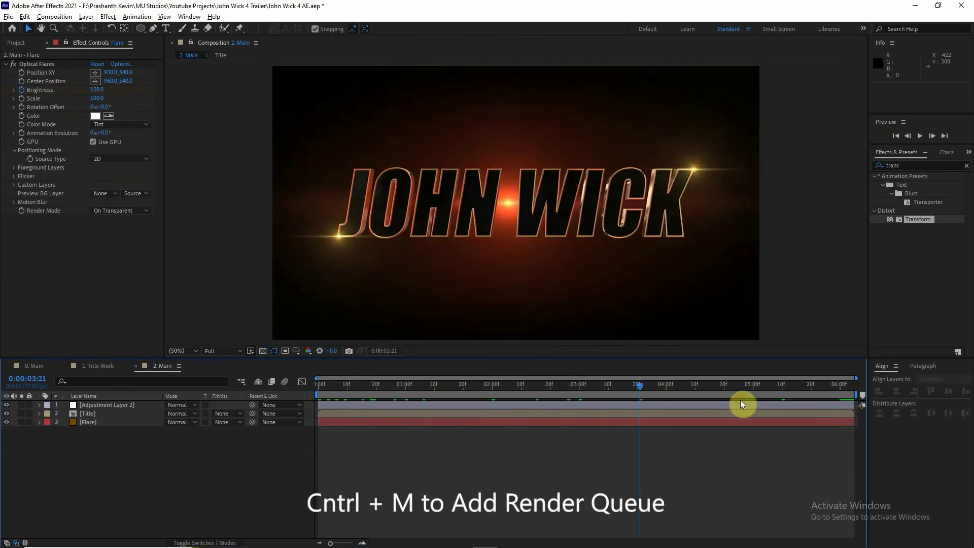
left_click(762, 385)
left_click(967, 166)
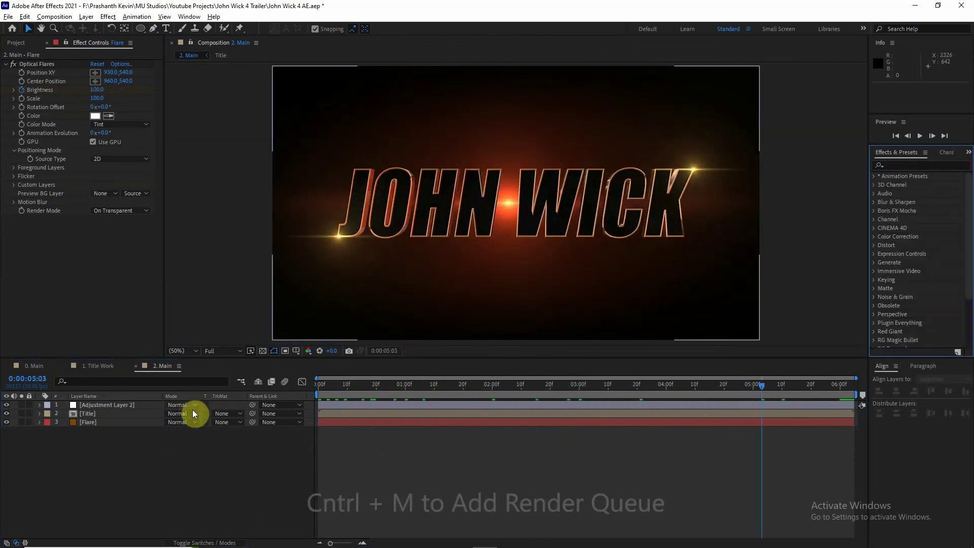